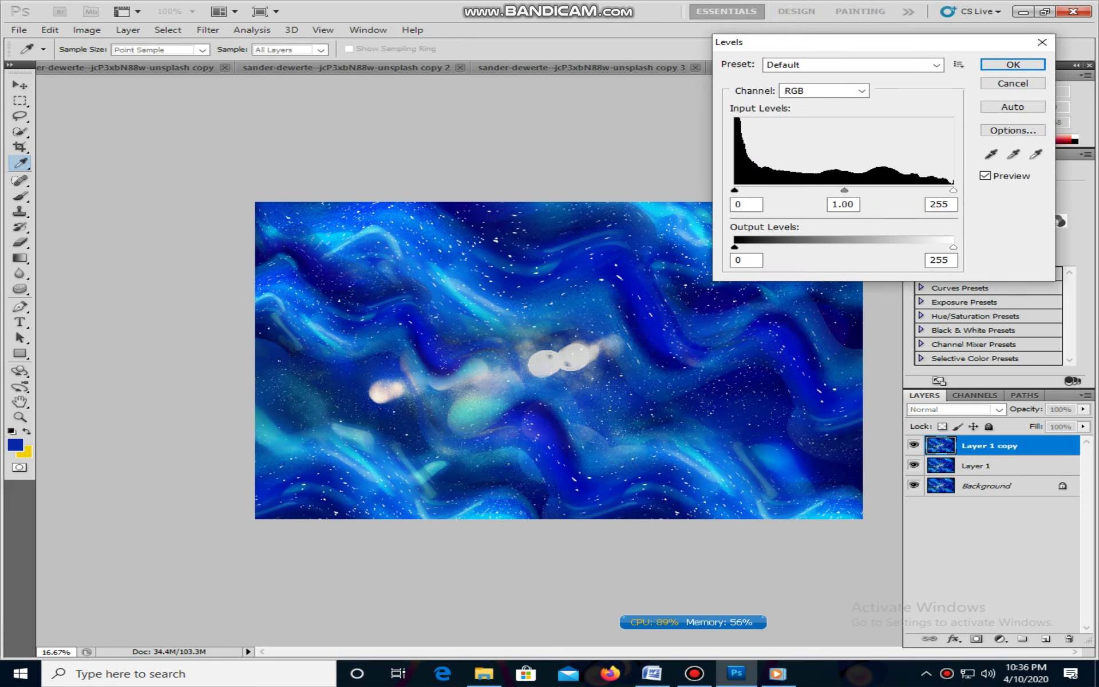
Darken the midtones of Layer 1 copy with Levels, setting the midtone input to 0.56.
{"action": "left_click_drag", "start_coordinate": [844, 190], "coordinate": [886, 190]}
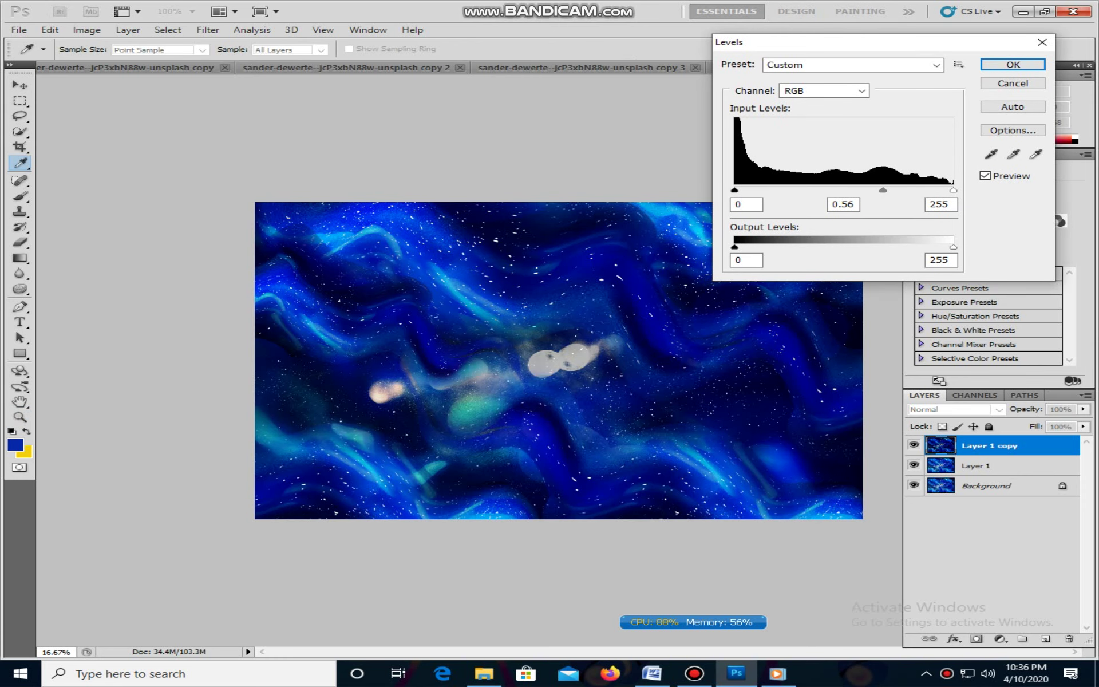
{"action": "left_click", "coordinate": [1014, 64]}
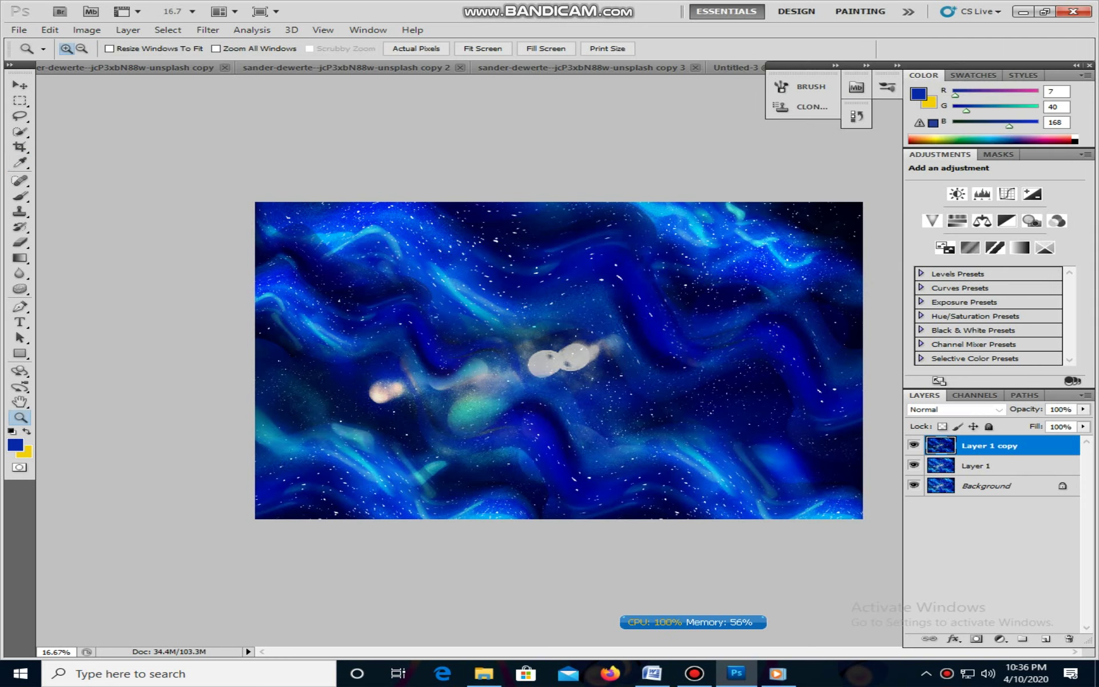
Brighten the blue waves on Layer 1 copy using the Dodge tool with a 442 px brush at 50% exposure.
{"action": "left_click", "coordinate": [20, 274]}
{"action": "right_click", "coordinate": [20, 273]}
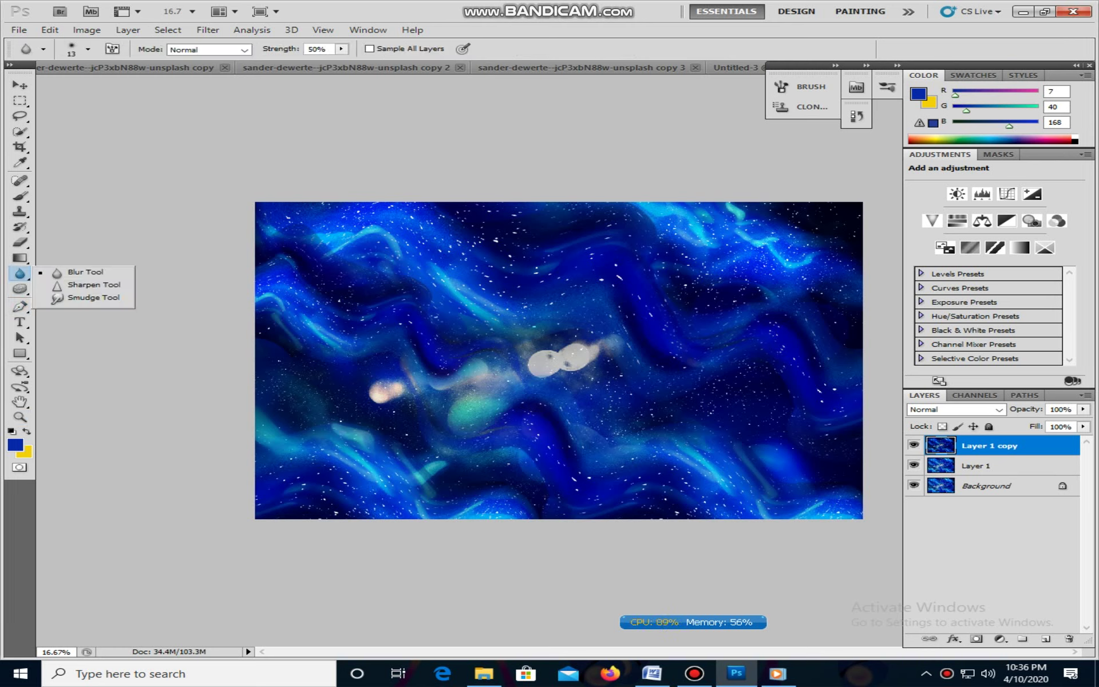
{"action": "left_click", "coordinate": [85, 286]}
{"action": "left_click", "coordinate": [20, 289]}
{"action": "right_click", "coordinate": [20, 290]}
{"action": "left_click", "coordinate": [73, 287]}
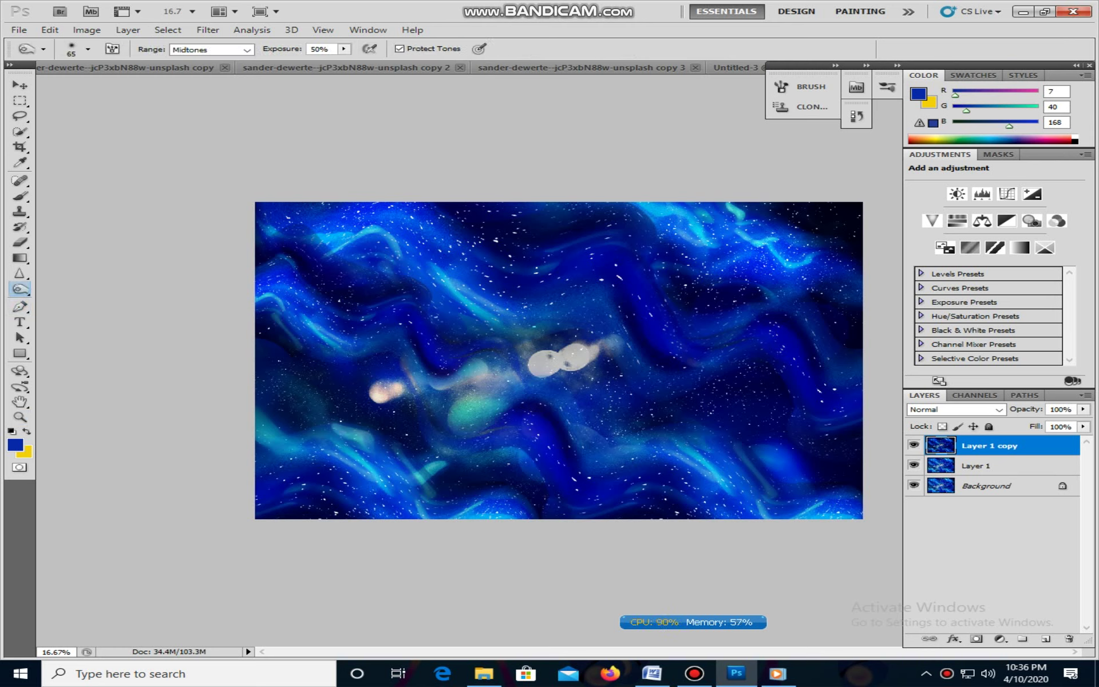
{"action": "right_click", "coordinate": [20, 289]}
{"action": "left_click", "coordinate": [73, 300]}
{"action": "right_click", "coordinate": [475, 358]}
{"action": "left_click", "coordinate": [484, 302]}
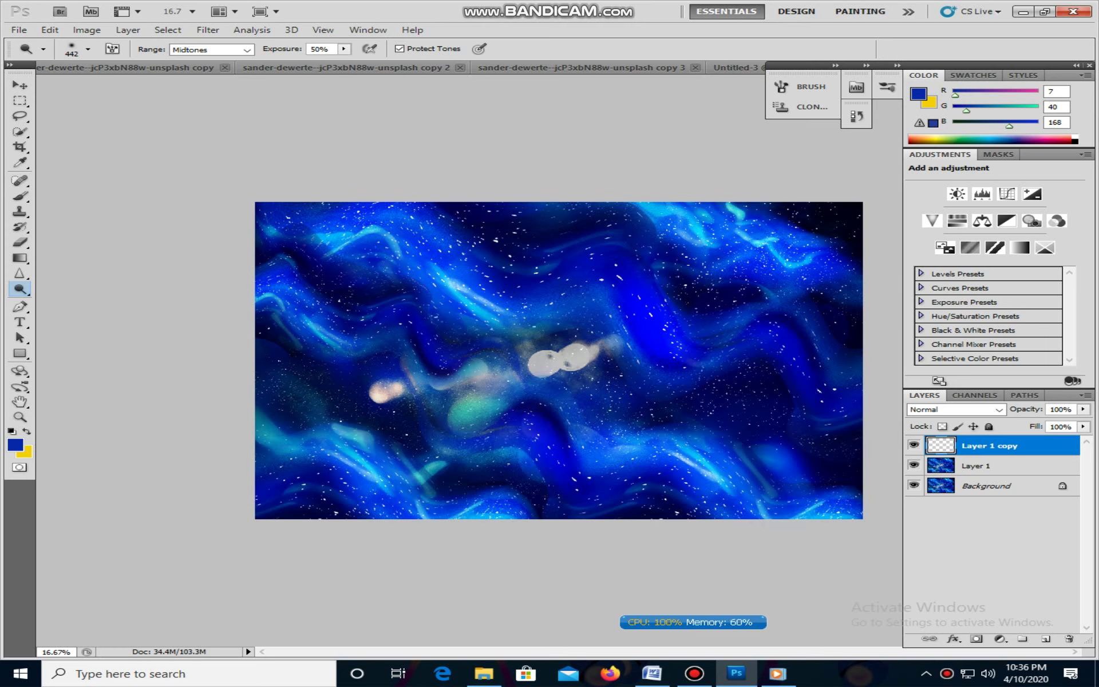
Reduce the Dodge brush to 349 px and brighten the left waves and the teal glow near the image centre.
{"action": "right_click", "coordinate": [333, 321]}
{"action": "left_click_drag", "start_coordinate": [494, 348], "coordinate": [487, 348]}
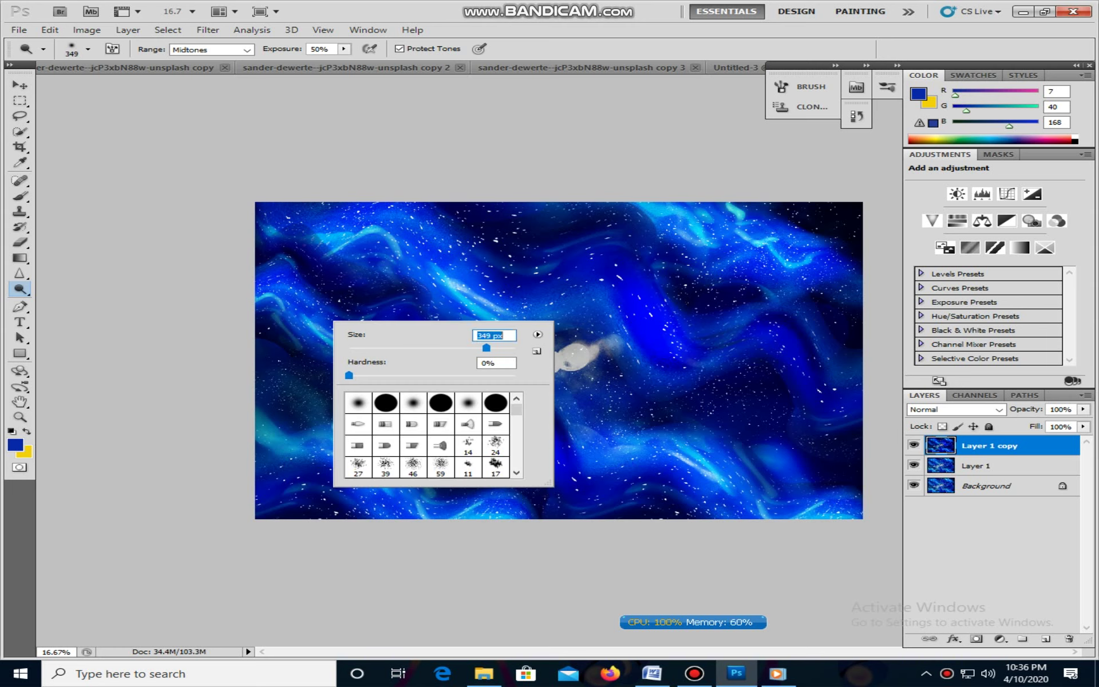
{"action": "mouse_move", "coordinate": [329, 348]}
{"action": "left_mouse_down"}
{"action": "mouse_move", "coordinate": [340, 350]}
{"action": "mouse_move", "coordinate": [327, 338]}
{"action": "mouse_move", "coordinate": [365, 346]}
{"action": "mouse_move", "coordinate": [471, 402]}
{"action": "mouse_move", "coordinate": [486, 391]}
{"action": "mouse_move", "coordinate": [477, 404]}
{"action": "left_mouse_up"}
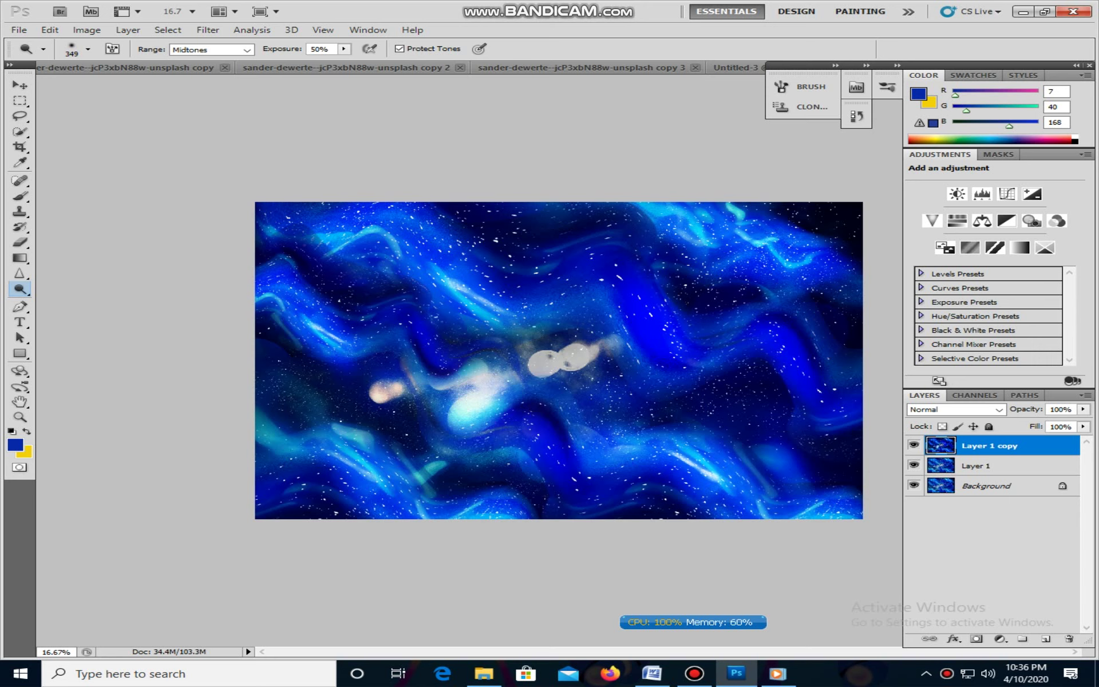
{"action": "left_click_drag", "start_coordinate": [486, 371], "coordinate": [466, 397]}
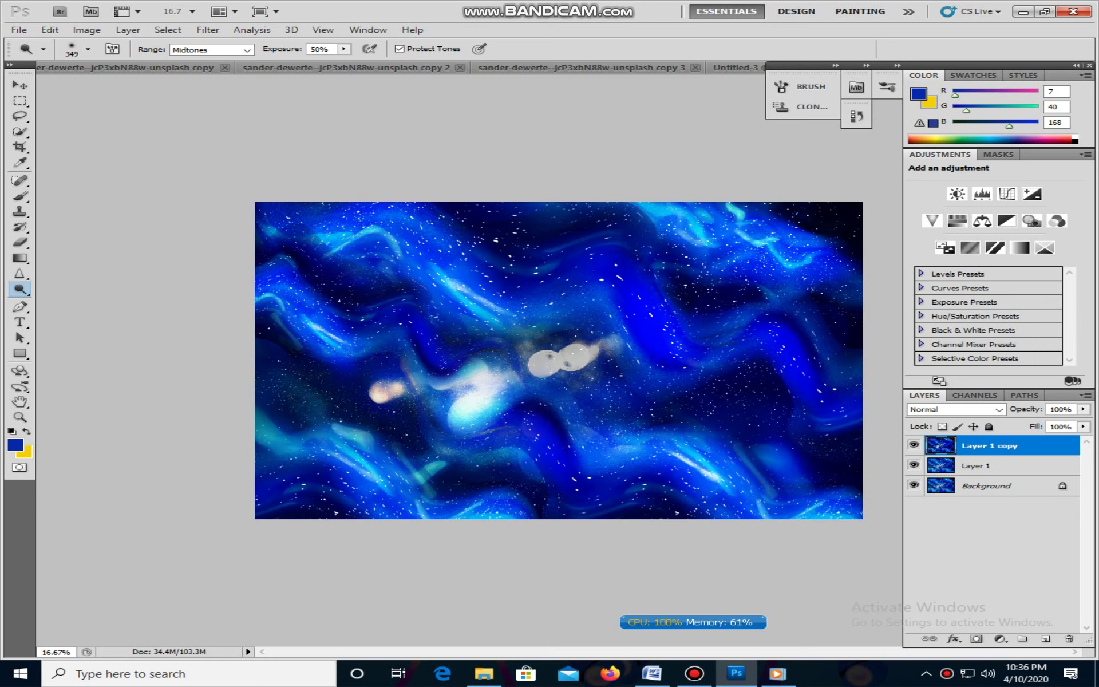
Lasso the upper wave area, feather the selection by 5 pixels and copy it to a new layer.
{"action": "key", "text": "l"}
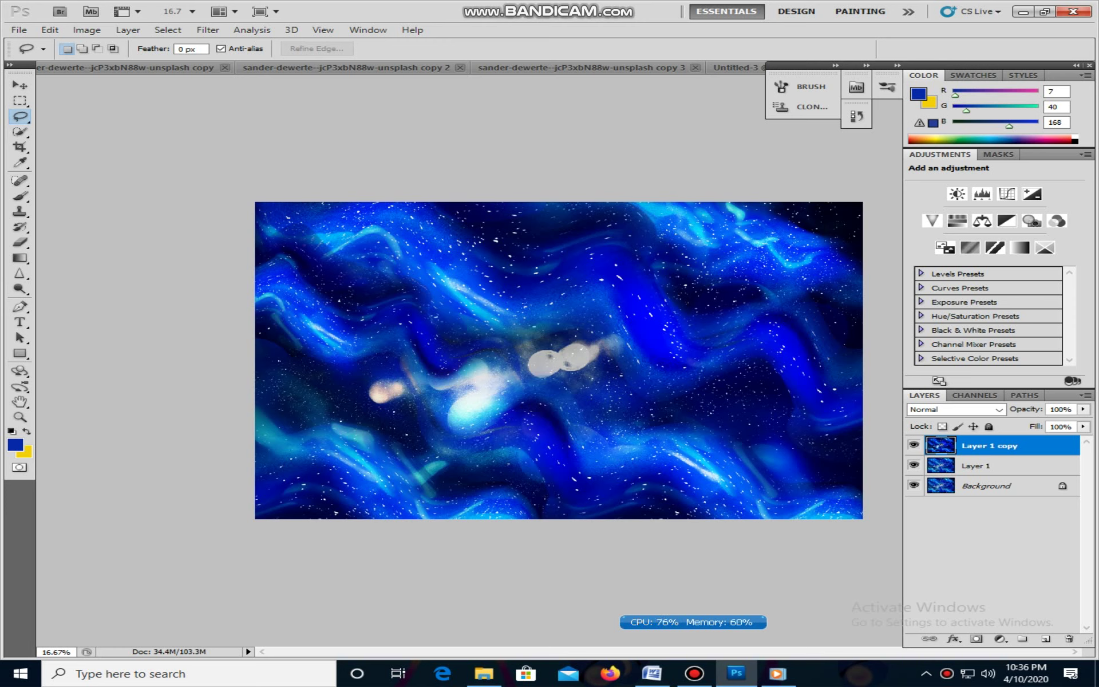
{"action": "left_click_drag", "start_coordinate": [285, 248], "coordinate": [425, 324]}
{"action": "mouse_move", "coordinate": [584, 331]}
{"action": "left_mouse_down"}
{"action": "mouse_move", "coordinate": [747, 255]}
{"action": "mouse_move", "coordinate": [380, 202]}
{"action": "mouse_move", "coordinate": [256, 243]}
{"action": "left_mouse_up"}
{"action": "right_click", "coordinate": [405, 266]}
{"action": "left_click", "coordinate": [455, 305]}
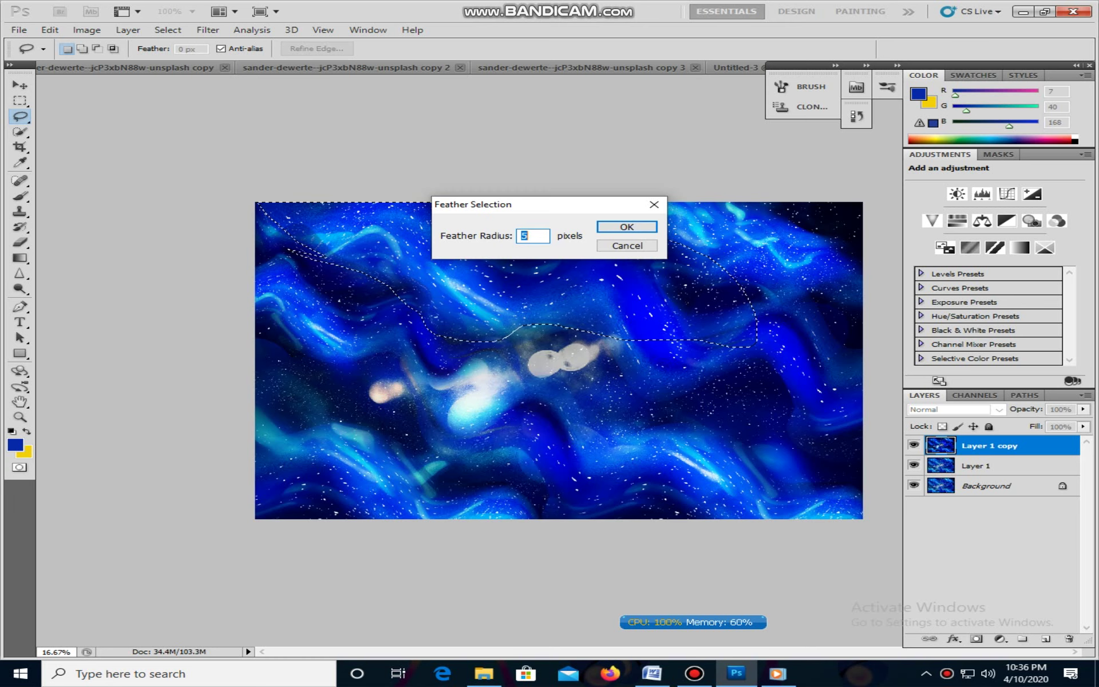
{"action": "left_click", "coordinate": [626, 227]}
{"action": "key", "text": "ctrl+j"}
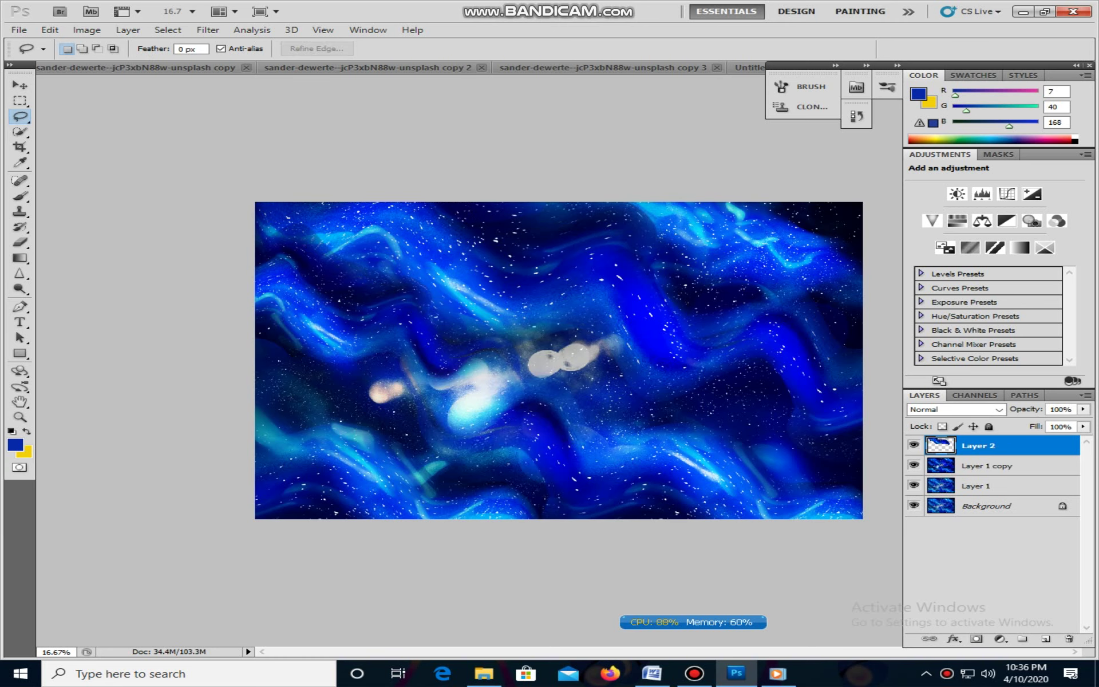
Move the copied wave section down over the image centre and soften its edges with an 813 px eraser.
{"action": "left_click", "coordinate": [20, 85]}
{"action": "left_click_drag", "start_coordinate": [453, 258], "coordinate": [404, 369]}
{"action": "key", "text": "e"}
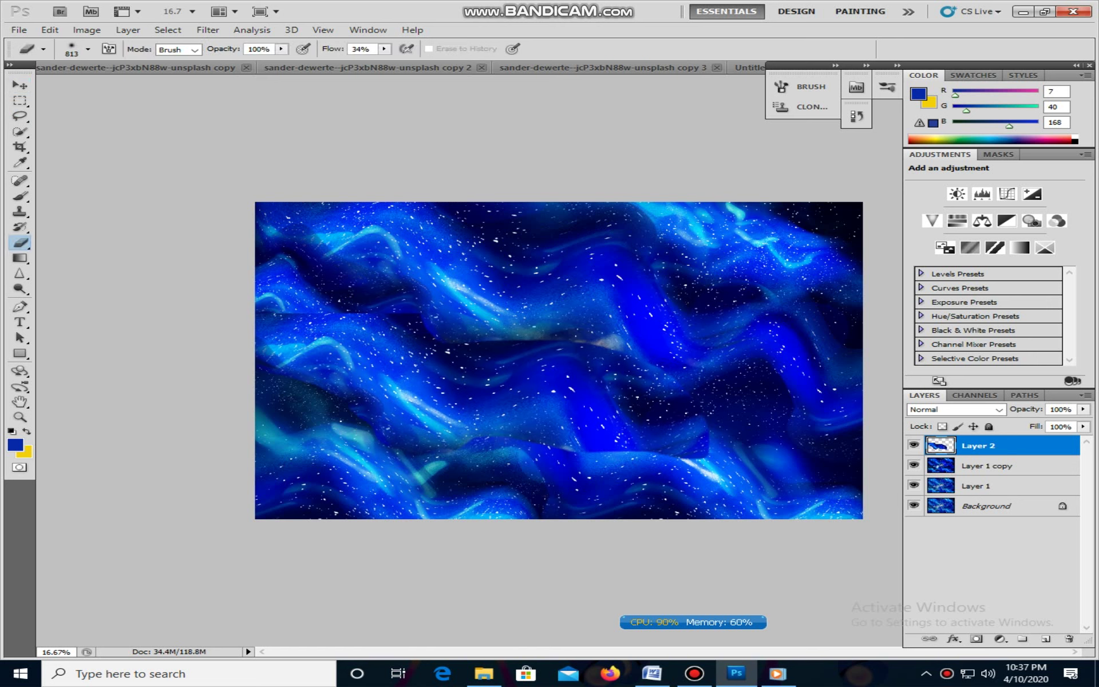
{"action": "mouse_move", "coordinate": [309, 317]}
{"action": "left_mouse_down"}
{"action": "mouse_move", "coordinate": [421, 323]}
{"action": "mouse_move", "coordinate": [636, 381]}
{"action": "left_mouse_up"}
{"action": "left_click_drag", "start_coordinate": [690, 441], "coordinate": [452, 440]}
{"action": "left_click", "coordinate": [272, 342]}
{"action": "left_click_drag", "start_coordinate": [309, 326], "coordinate": [357, 325]}
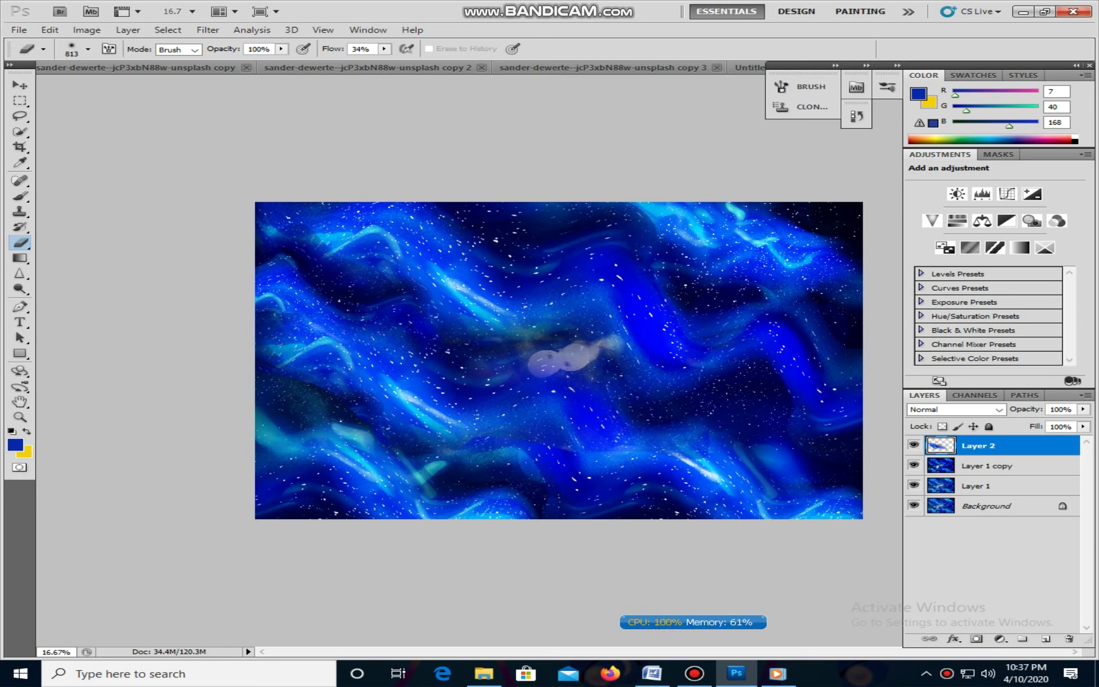
{"action": "left_click", "coordinate": [661, 439]}
{"action": "left_click", "coordinate": [20, 85]}
{"action": "mouse_move", "coordinate": [492, 395]}
{"action": "left_mouse_down"}
{"action": "mouse_move", "coordinate": [395, 392]}
{"action": "mouse_move", "coordinate": [399, 379]}
{"action": "mouse_move", "coordinate": [490, 394]}
{"action": "mouse_move", "coordinate": [486, 375]}
{"action": "mouse_move", "coordinate": [543, 323]}
{"action": "left_mouse_up"}
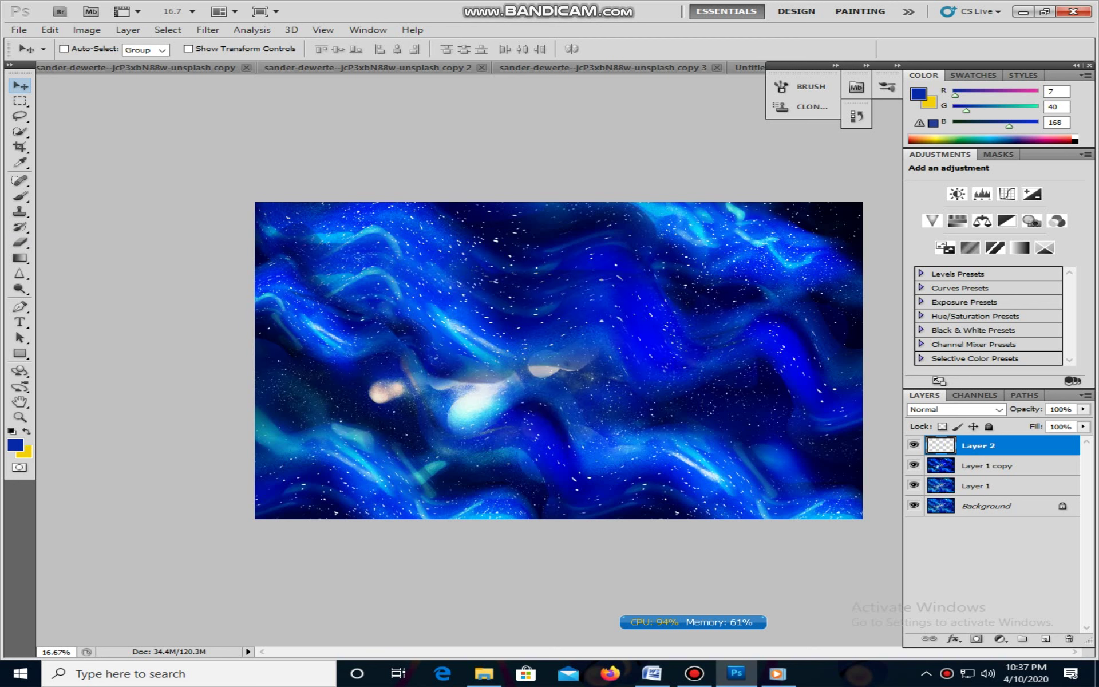
{"action": "key", "text": "e"}
{"action": "right_click", "coordinate": [254, 350]}
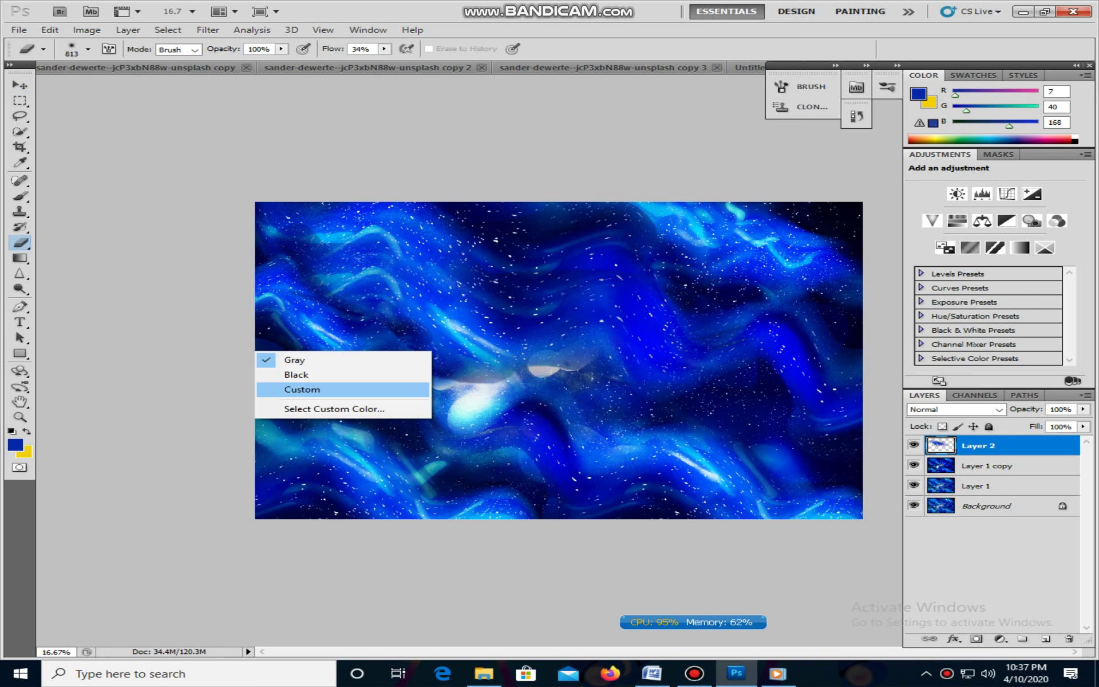
{"action": "left_click", "coordinate": [298, 390]}
{"action": "key", "text": "ctrl+z"}
Reduce the eraser size to 360 px and set the canvas surround to gray.
{"action": "right_click", "coordinate": [499, 390]}
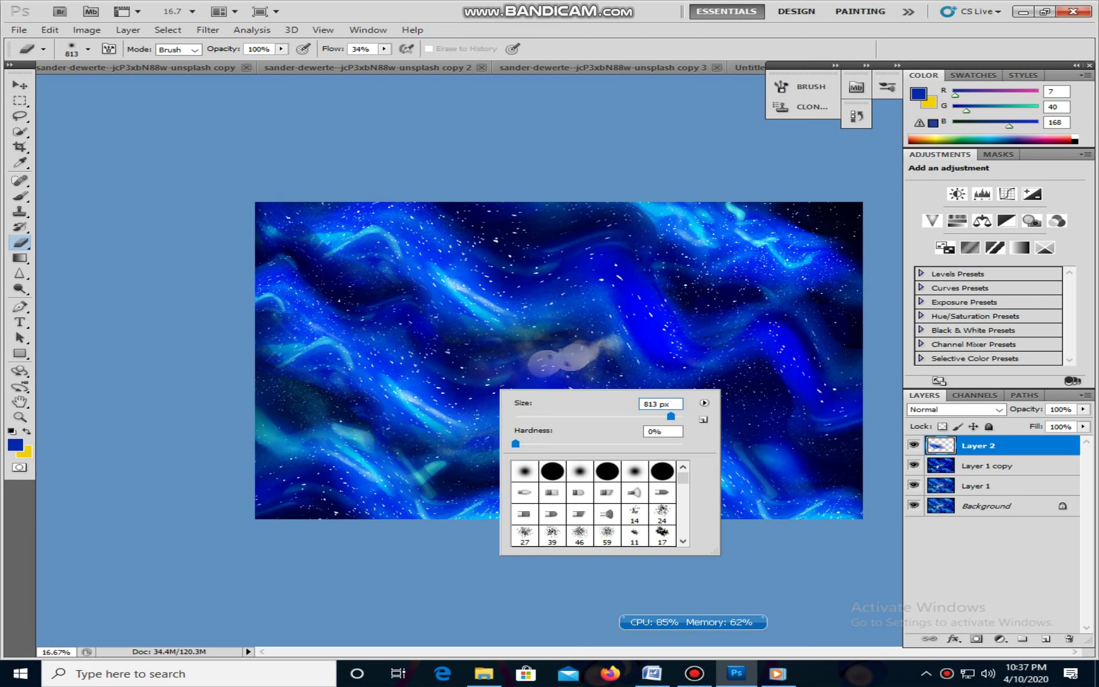
{"action": "left_click_drag", "start_coordinate": [671, 416], "coordinate": [653, 416]}
{"action": "key", "text": "Return"}
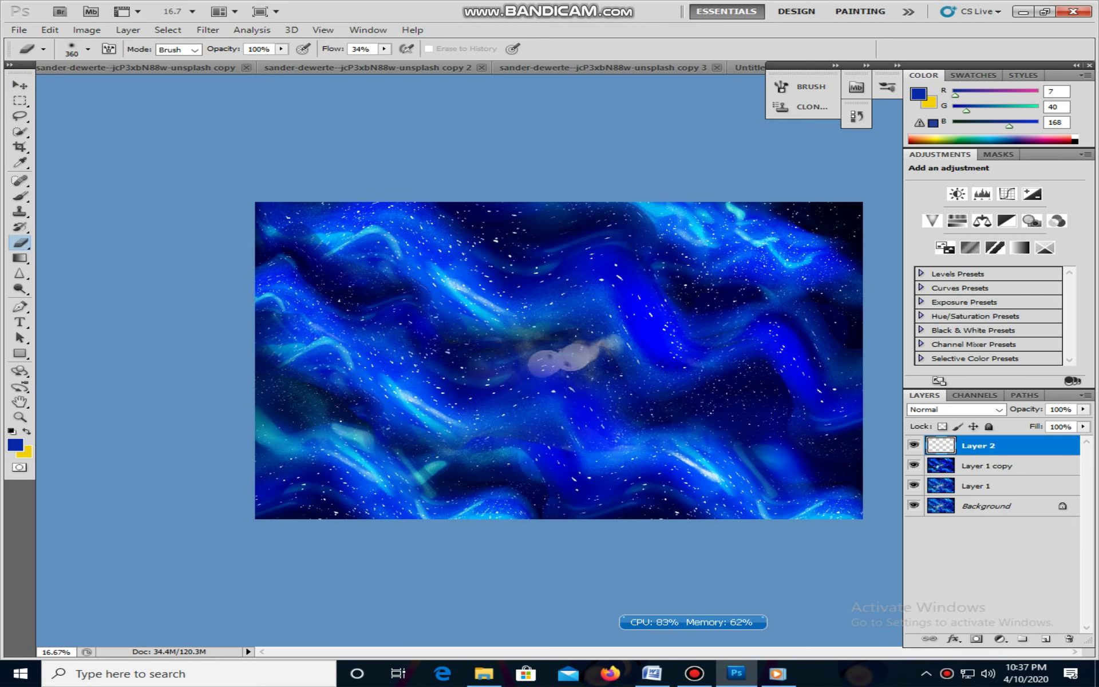
{"action": "right_click", "coordinate": [184, 292]}
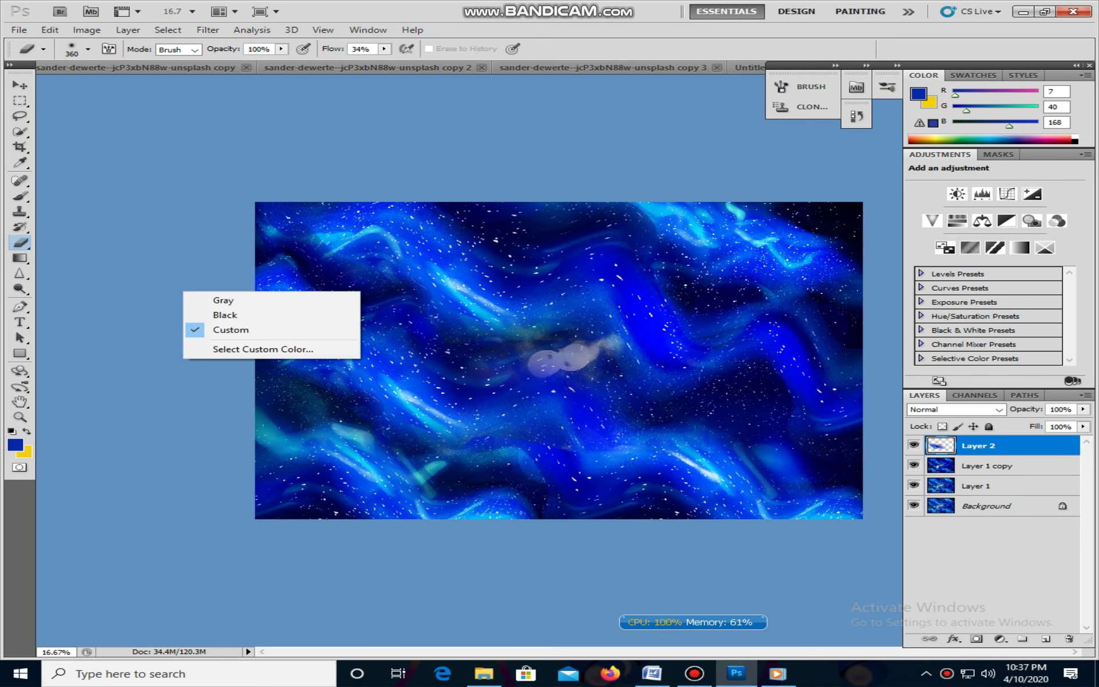
{"action": "left_click", "coordinate": [223, 300]}
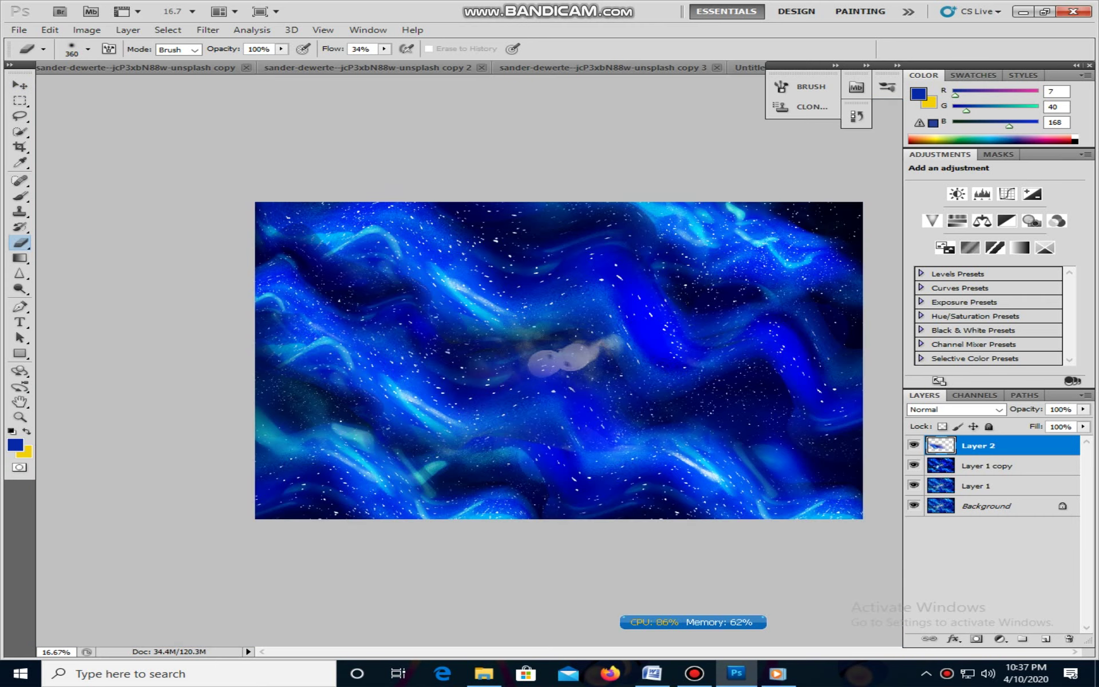
Duplicate Layer 2 offset up and to the right, and apply Motion Blur to the copy at 61° over 155 pixels.
{"action": "left_click", "coordinate": [20, 86]}
{"action": "mouse_move", "coordinate": [435, 373]}
{"action": "left_mouse_down"}
{"action": "mouse_move", "coordinate": [406, 327]}
{"action": "mouse_move", "coordinate": [421, 379]}
{"action": "mouse_move", "coordinate": [549, 320]}
{"action": "left_mouse_up"}
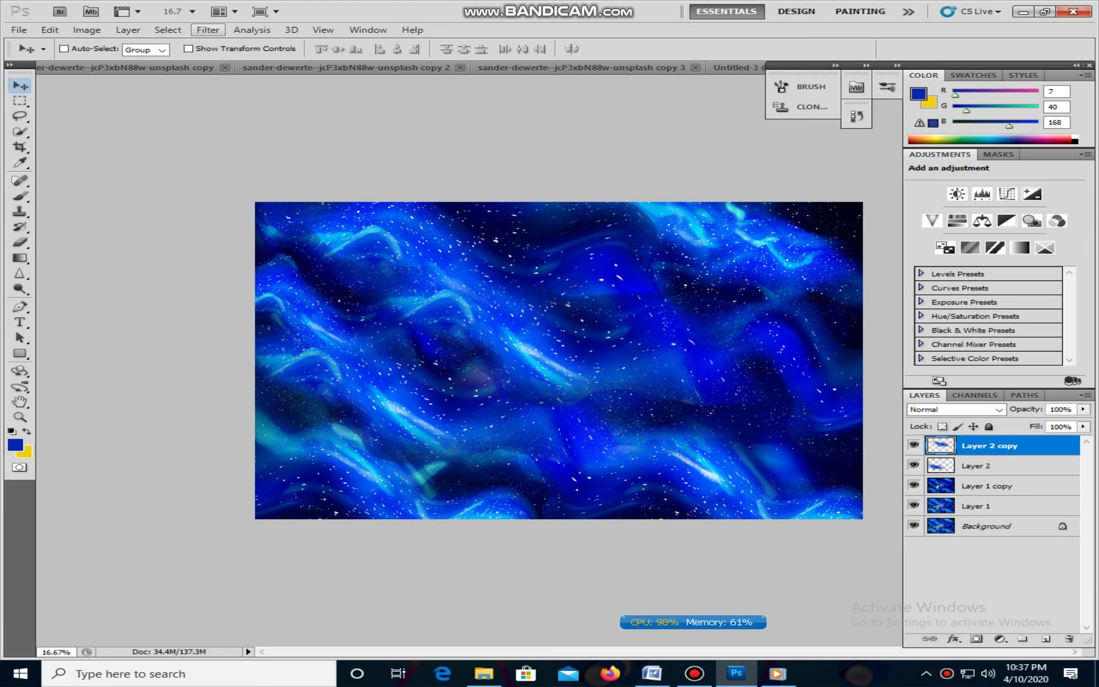
{"action": "left_click", "coordinate": [208, 30]}
{"action": "mouse_move", "coordinate": [229, 152]}
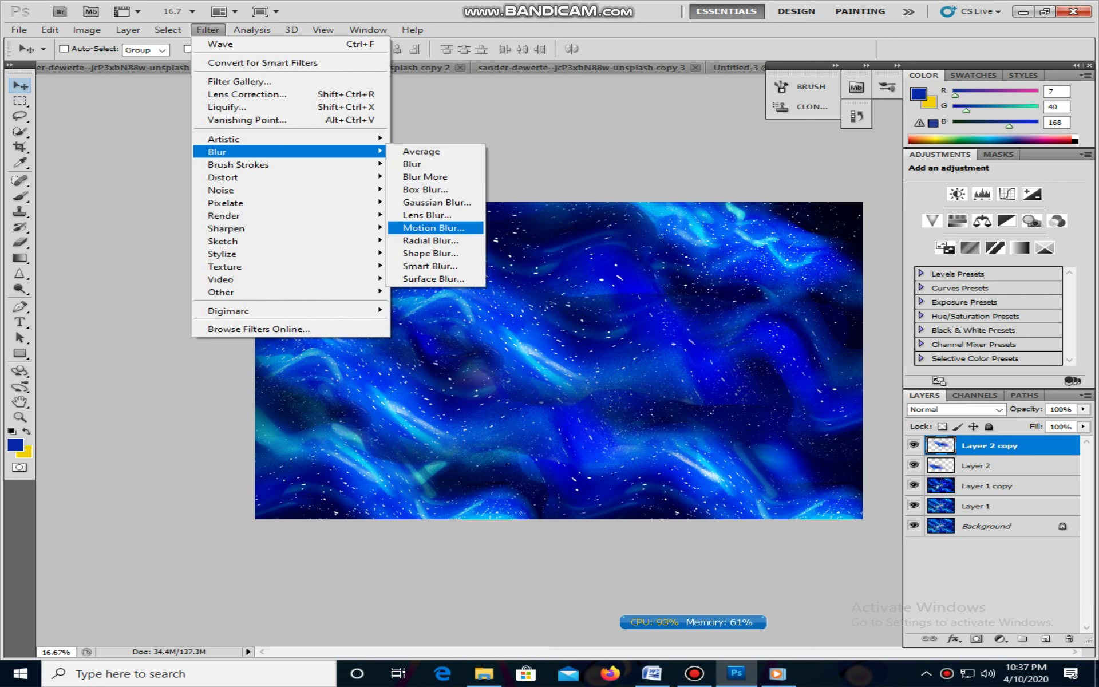
{"action": "left_click", "coordinate": [433, 227]}
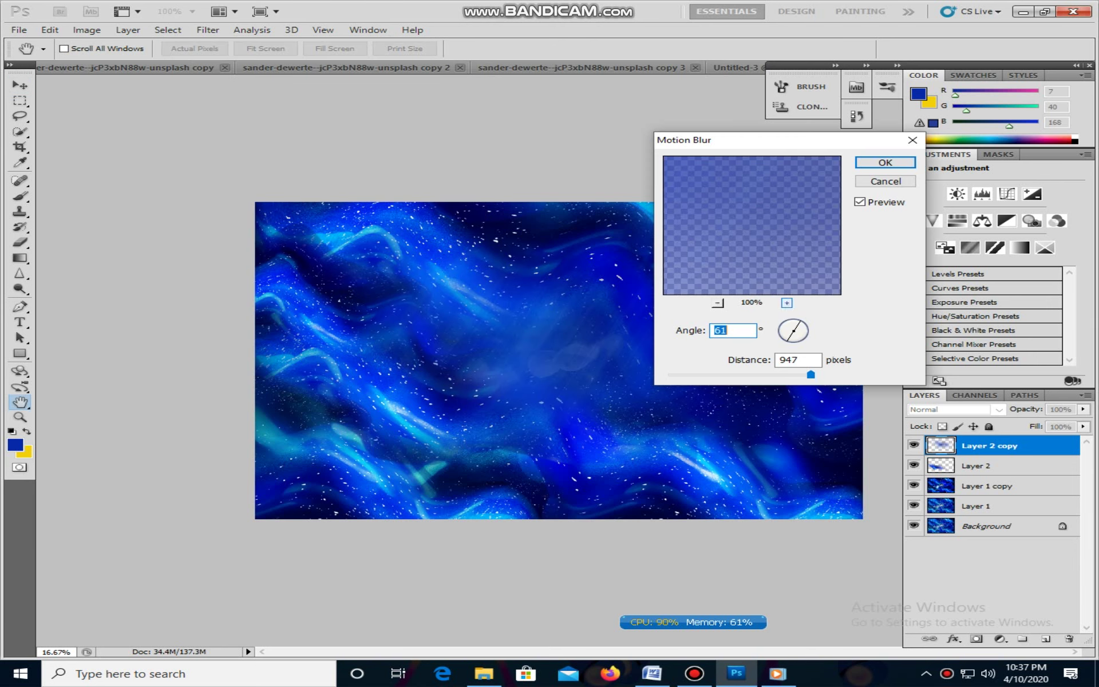
{"action": "left_click_drag", "start_coordinate": [810, 375], "coordinate": [736, 375]}
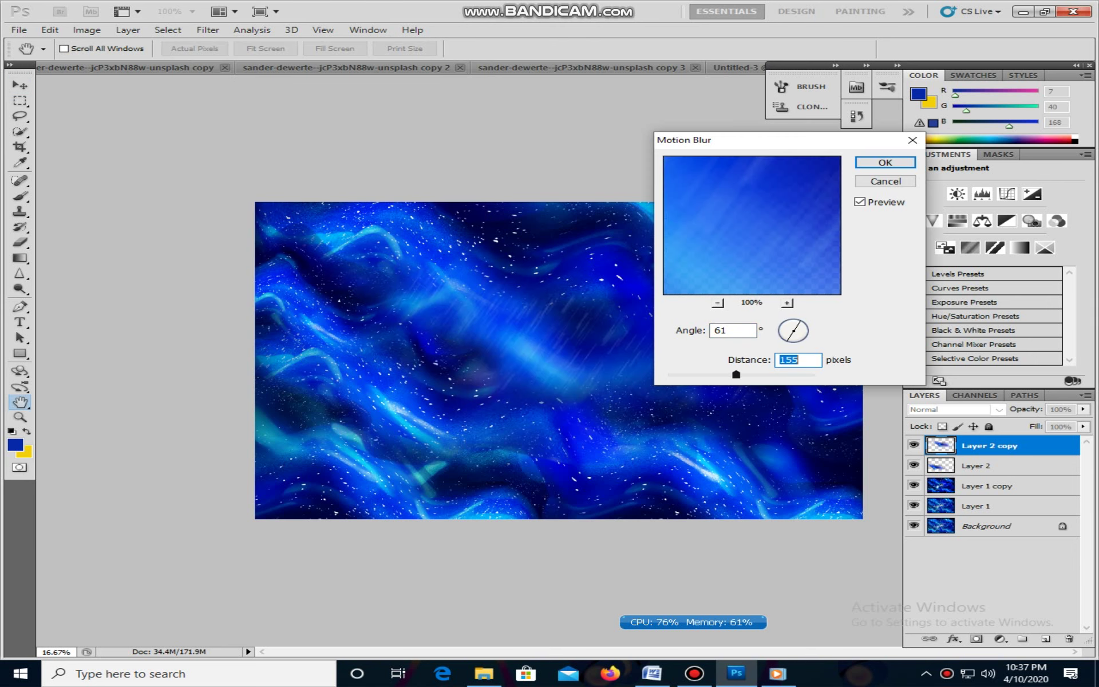
{"action": "key", "text": "Return"}
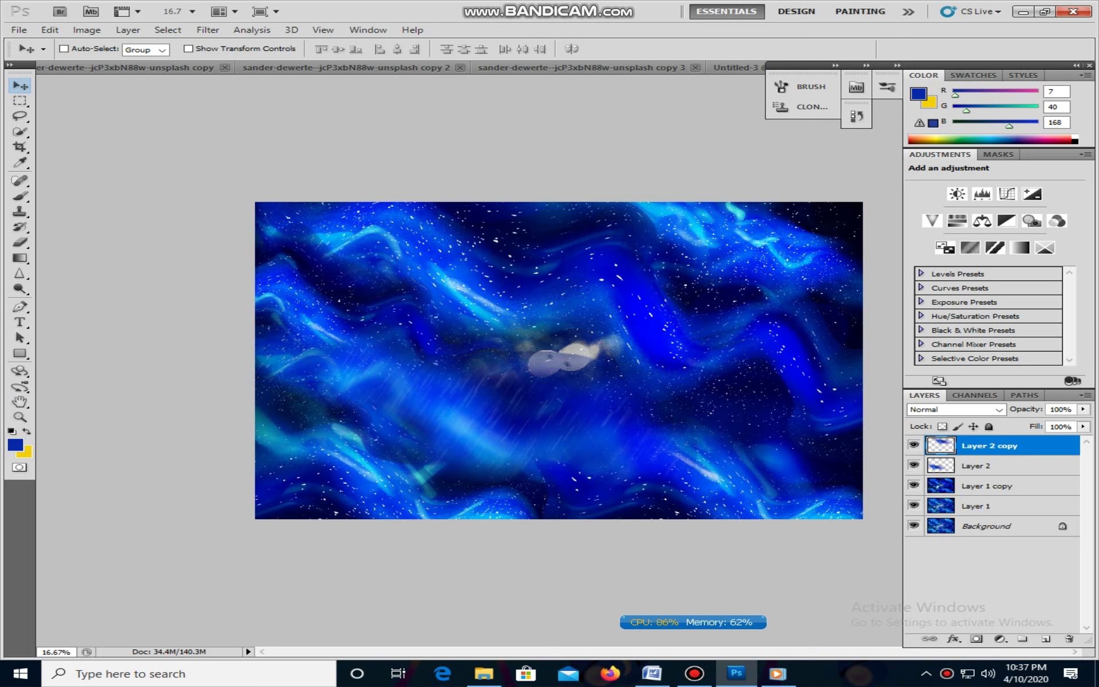
Apply the Extrude stylize filter to Layer 2 copy with its preset settings.
{"action": "left_click", "coordinate": [208, 29]}
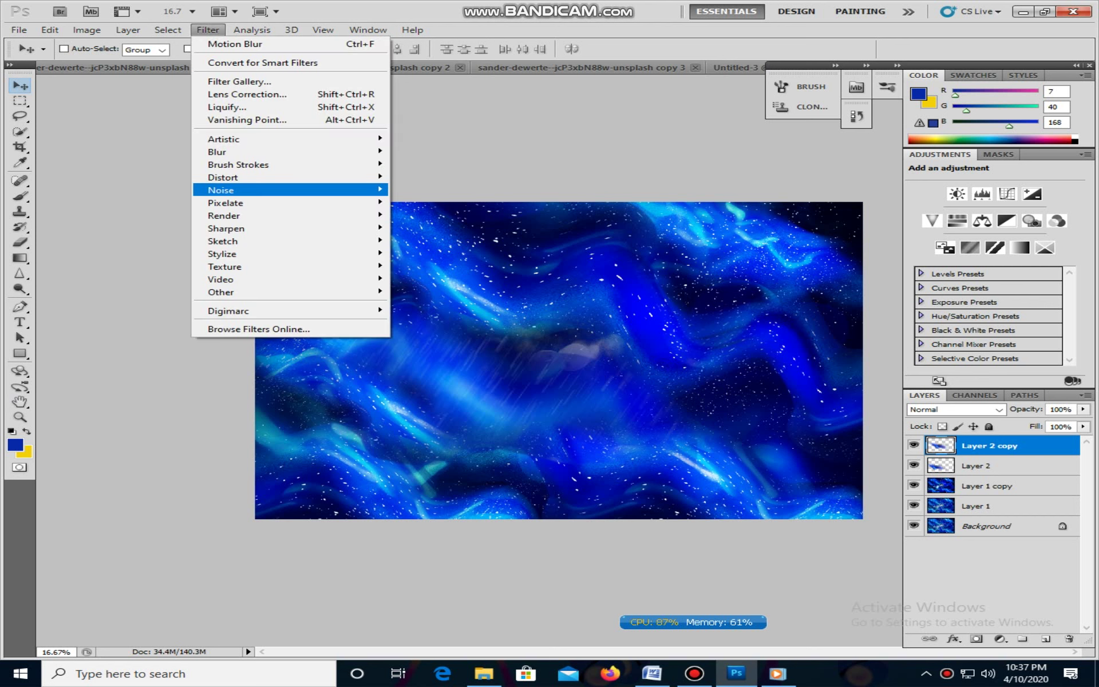
{"action": "mouse_move", "coordinate": [222, 254]}
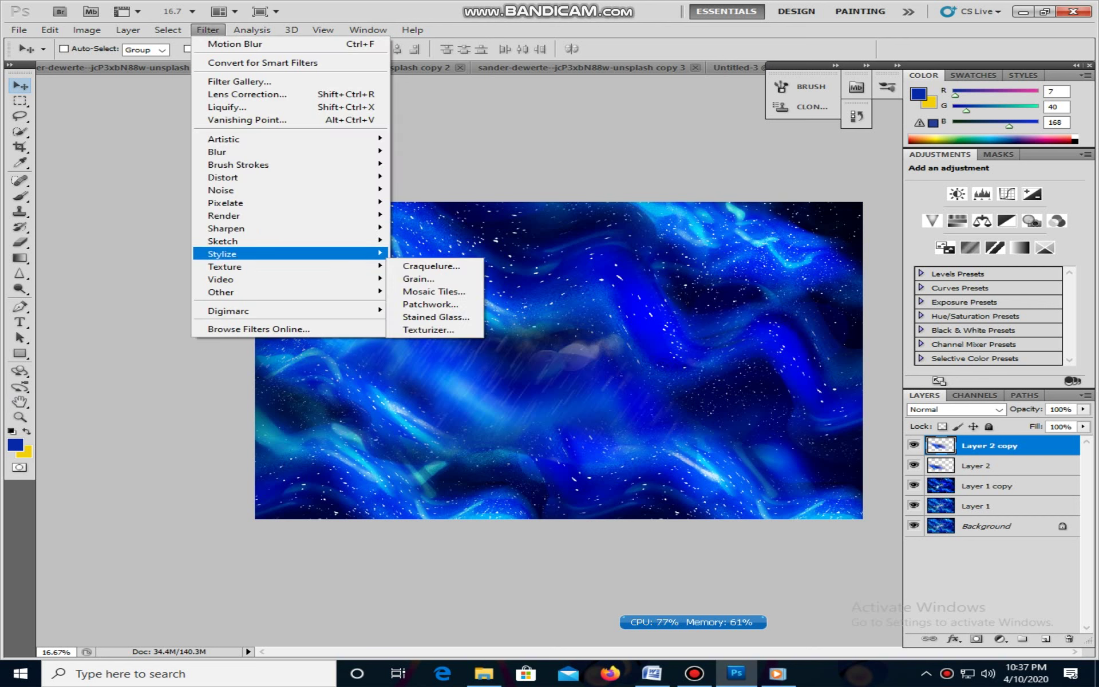
{"action": "left_click", "coordinate": [424, 279]}
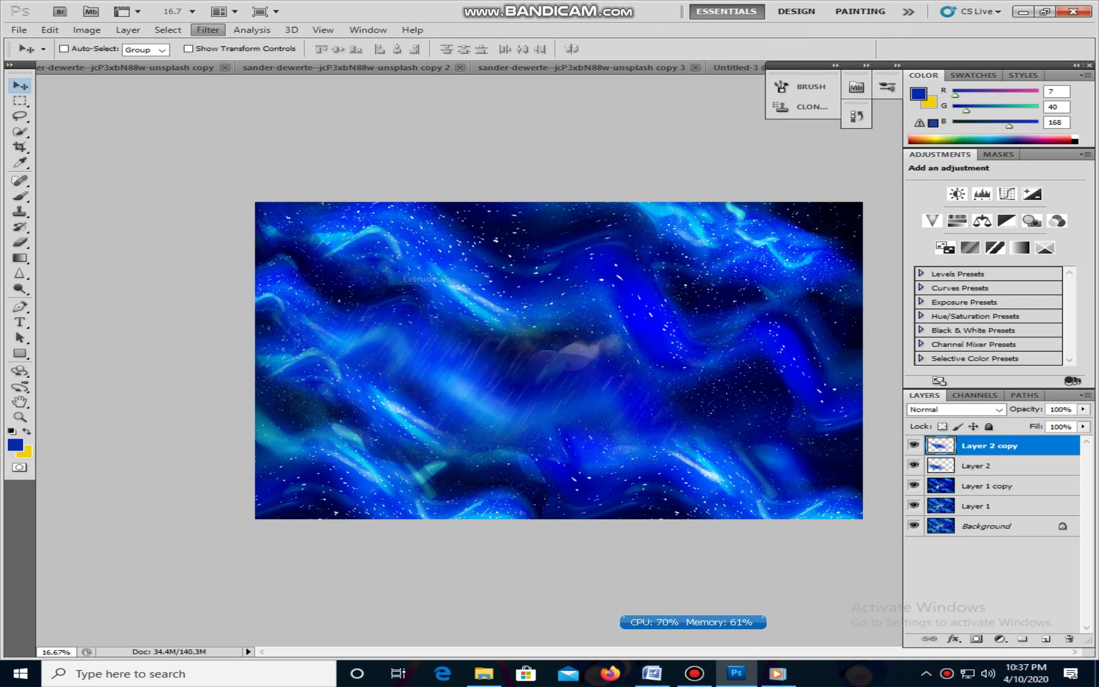
{"action": "key", "text": "Return"}
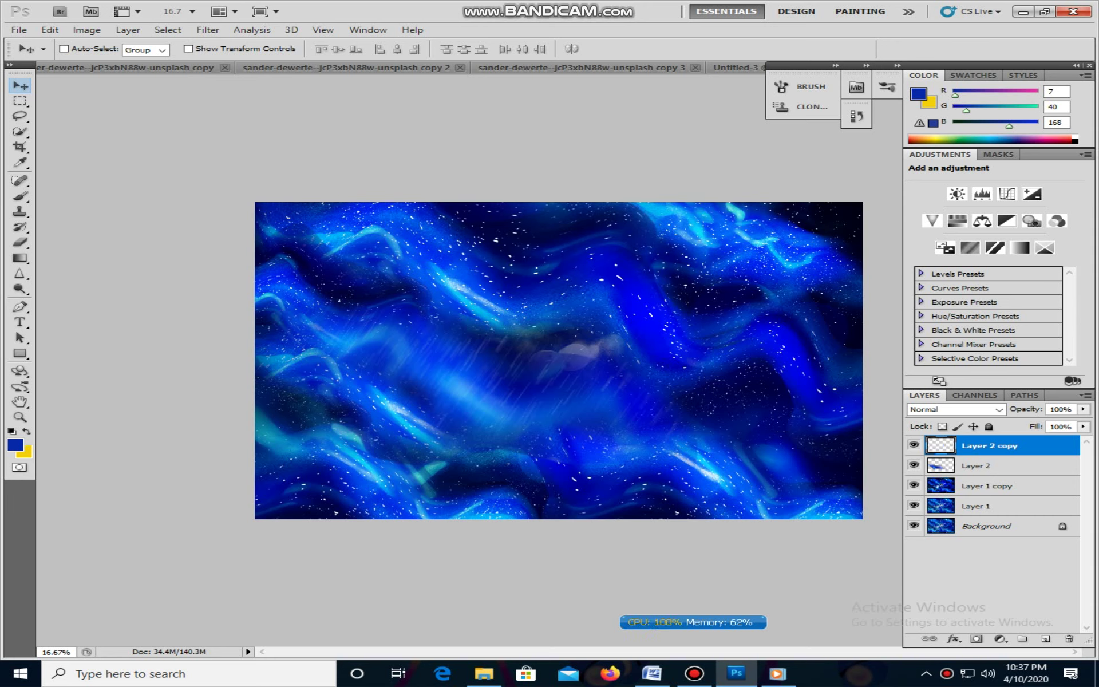
Apply the Wave filter to Layer 2 copy with 5 sine generators, wavelength 186 to 475 and amplitude 5 to 241.
{"action": "left_click", "coordinate": [208, 30]}
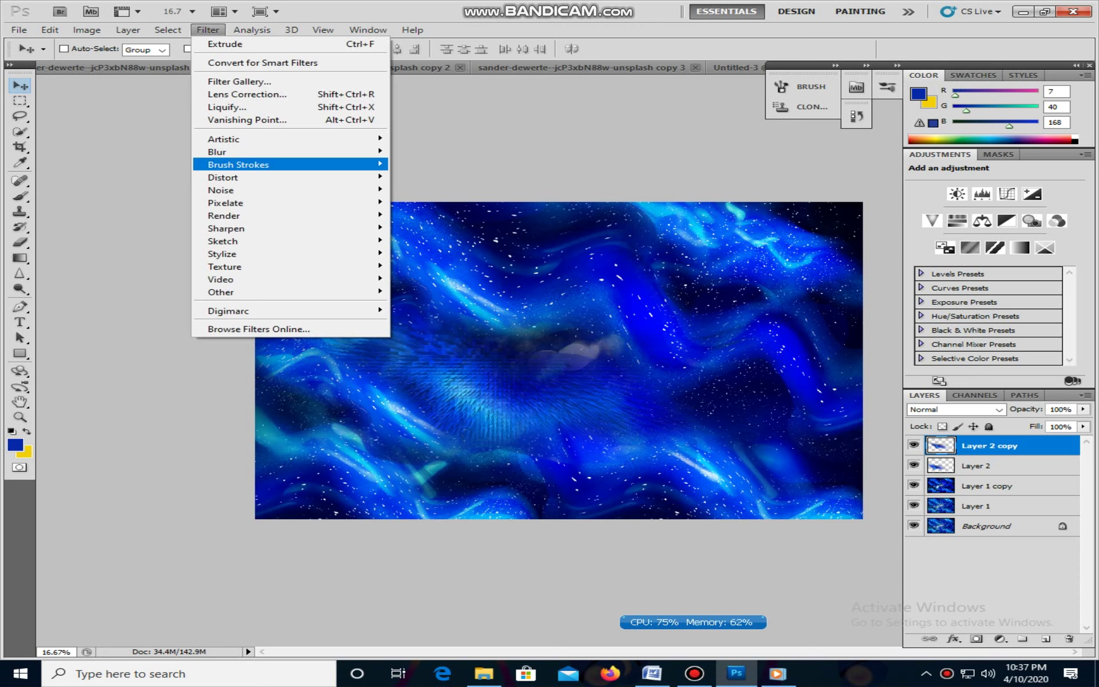
{"action": "mouse_move", "coordinate": [224, 177]}
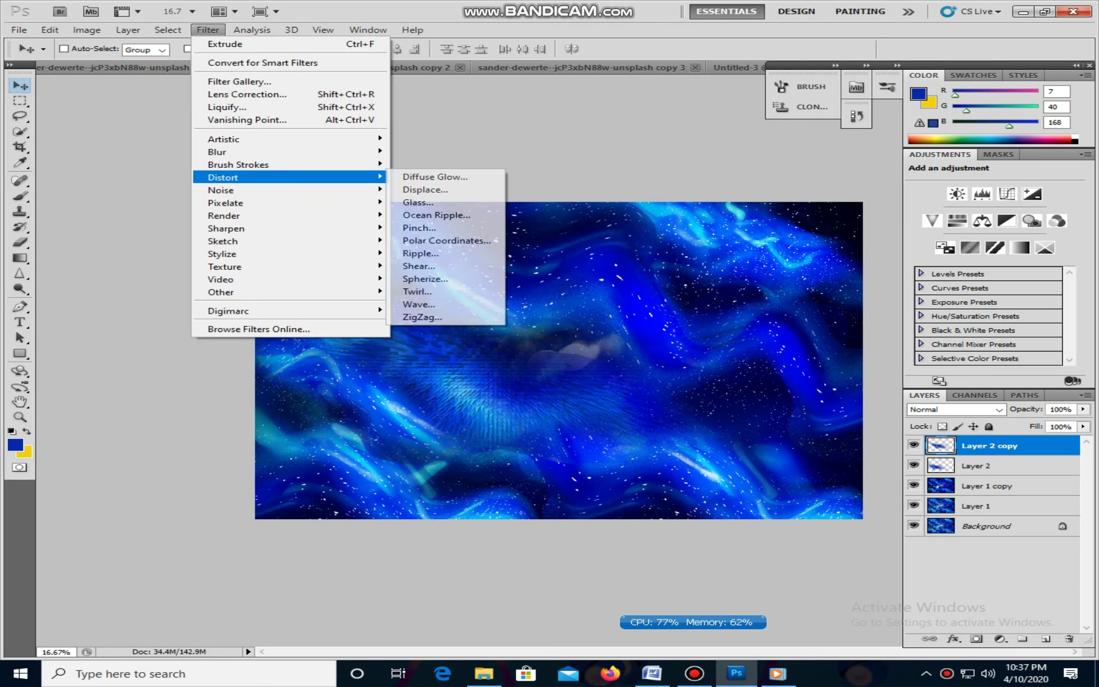
{"action": "left_click", "coordinate": [412, 304]}
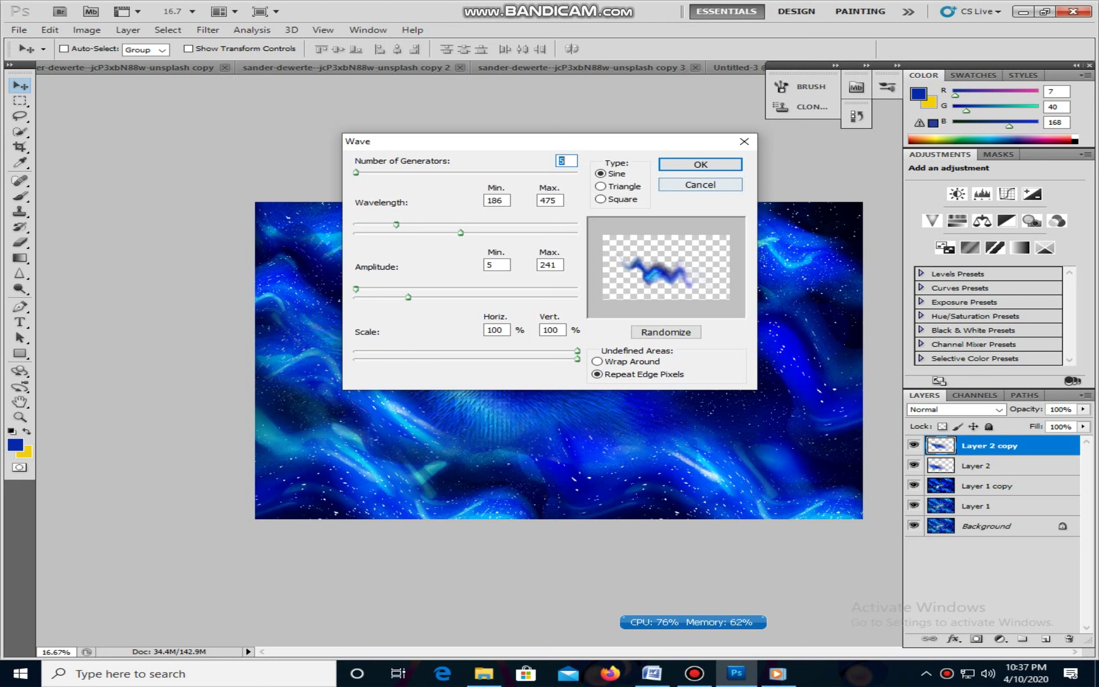
{"action": "left_click", "coordinate": [700, 164]}
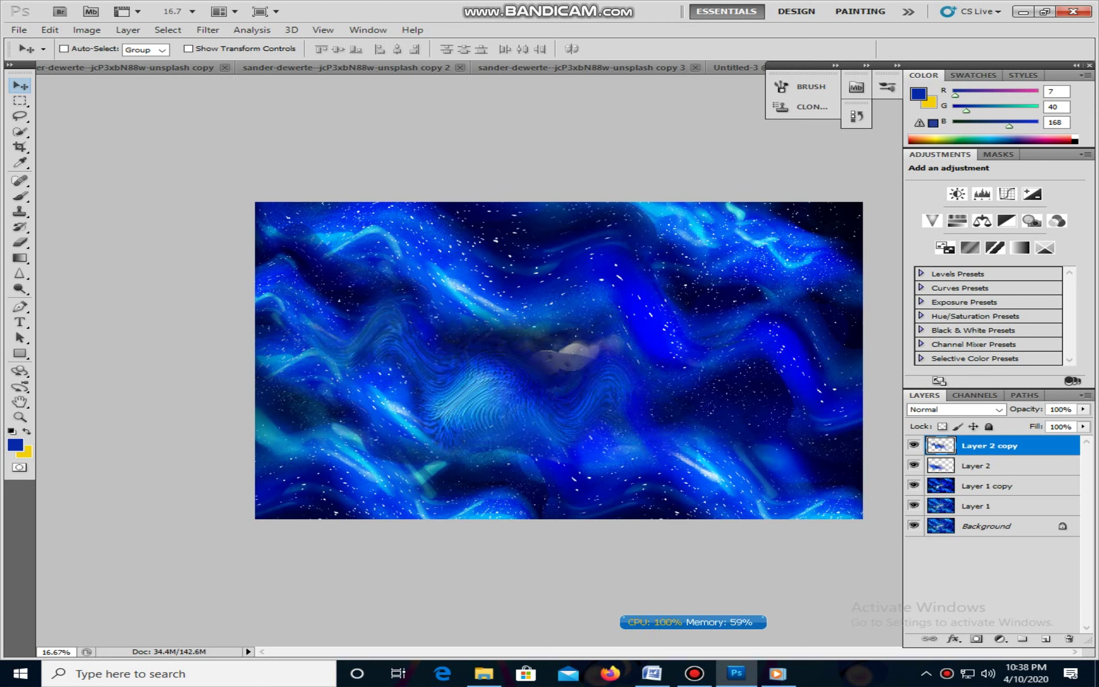
Transform Layer 2 copy to about 185% width and 153% height, rotate it about 26°, and position it across the canvas's left half.
{"action": "key", "text": "ctrl+t"}
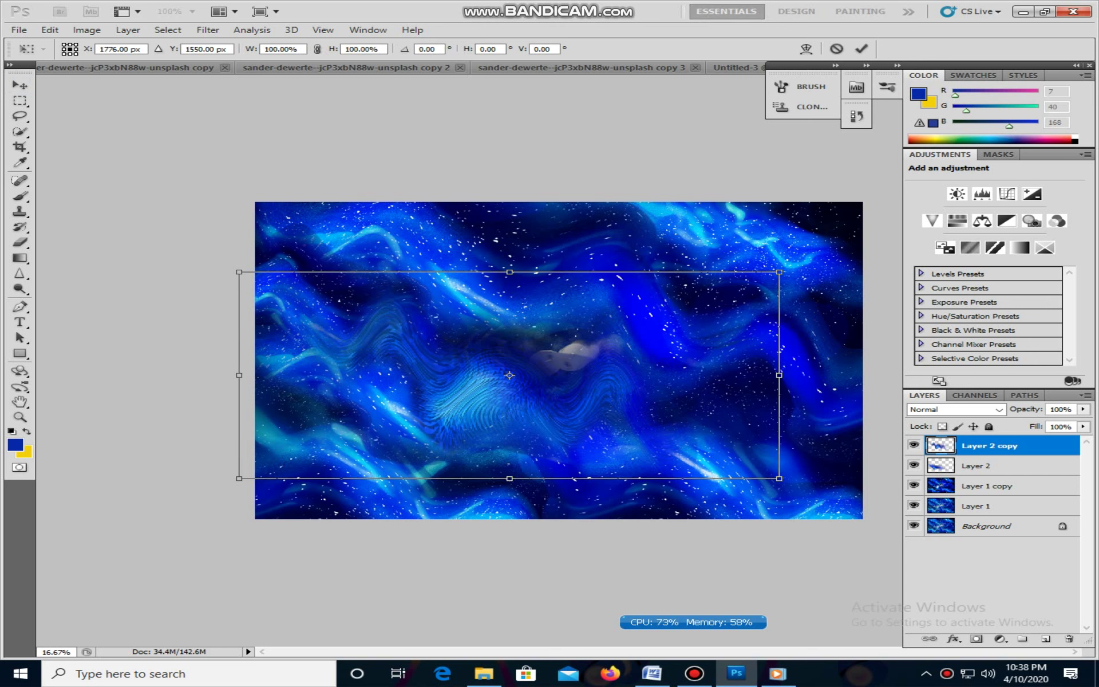
{"action": "left_click_drag", "start_coordinate": [239, 272], "coordinate": [97, 218]}
{"action": "left_click_drag", "start_coordinate": [435, 367], "coordinate": [307, 225]}
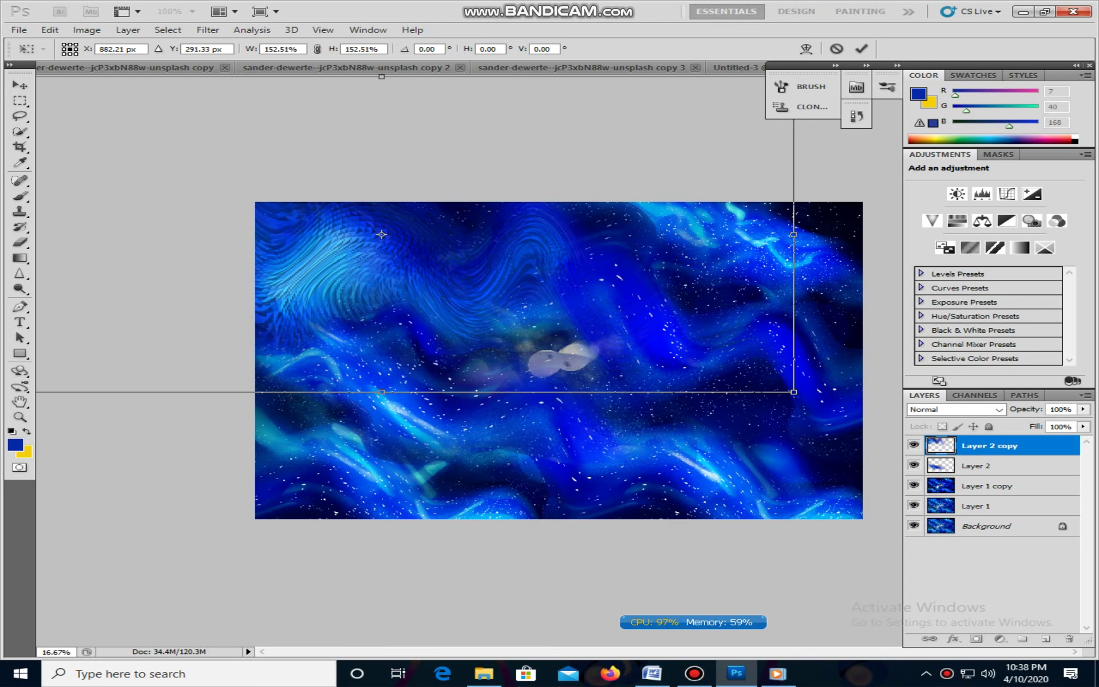
{"action": "left_click_drag", "start_coordinate": [794, 234], "coordinate": [967, 236]}
{"action": "left_click_drag", "start_coordinate": [601, 280], "coordinate": [466, 348]}
{"action": "left_click_drag", "start_coordinate": [853, 321], "coordinate": [790, 495]}
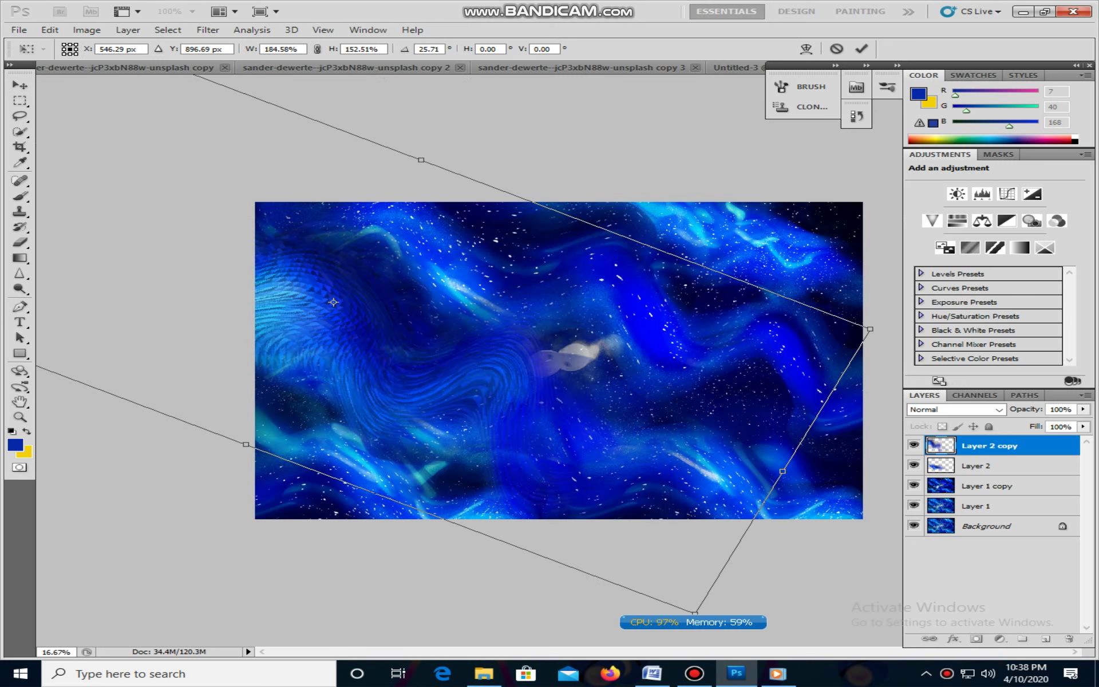
{"action": "left_click_drag", "start_coordinate": [573, 372], "coordinate": [591, 245]}
{"action": "left_click_drag", "start_coordinate": [352, 174], "coordinate": [424, 312]}
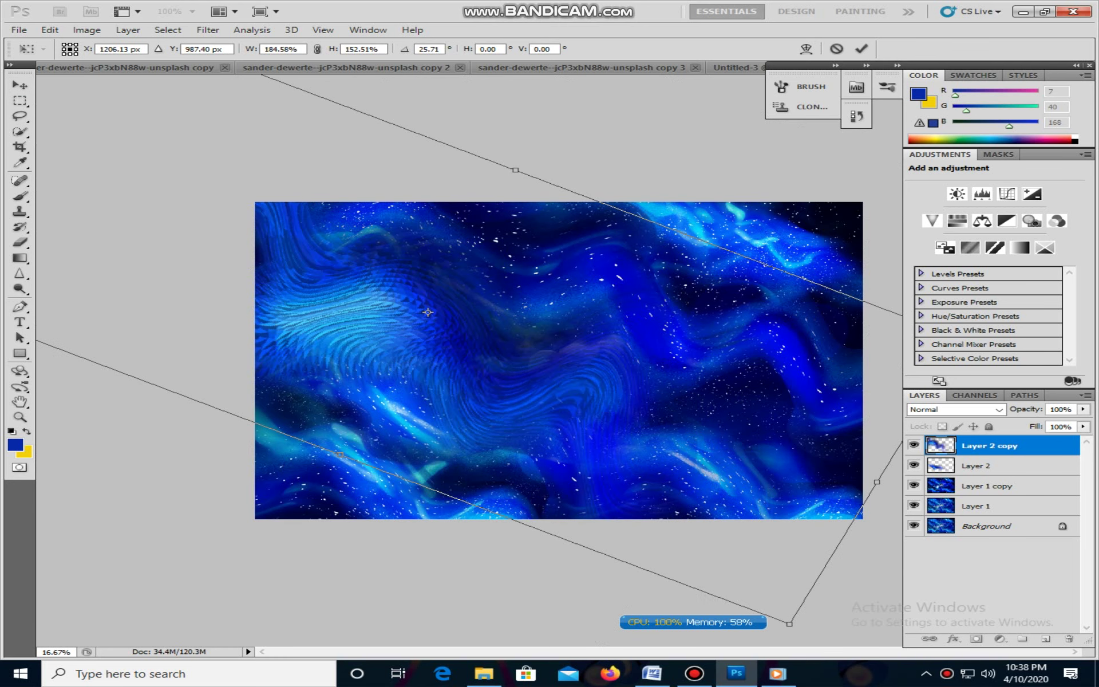
{"action": "key", "text": "Return"}
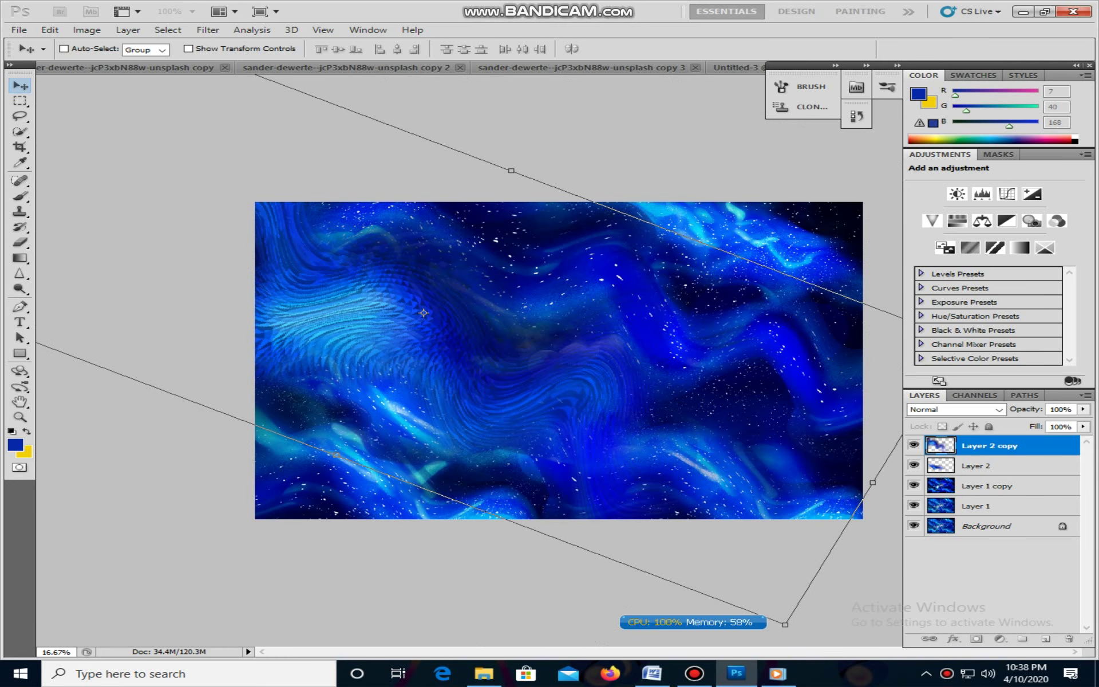
Apply Gaussian Blur to Layer 2 copy with a radius slightly below 25.2 pixels to smooth out the ridged texture.
{"action": "left_click", "coordinate": [208, 30]}
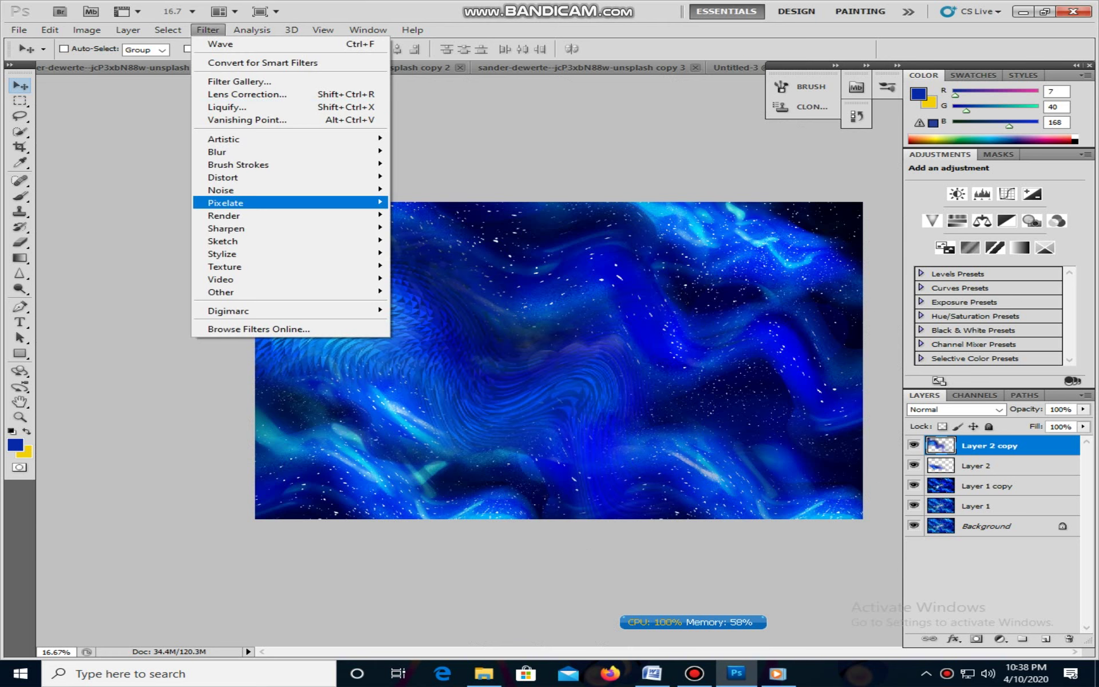
{"action": "mouse_move", "coordinate": [217, 152]}
{"action": "left_click", "coordinate": [437, 202]}
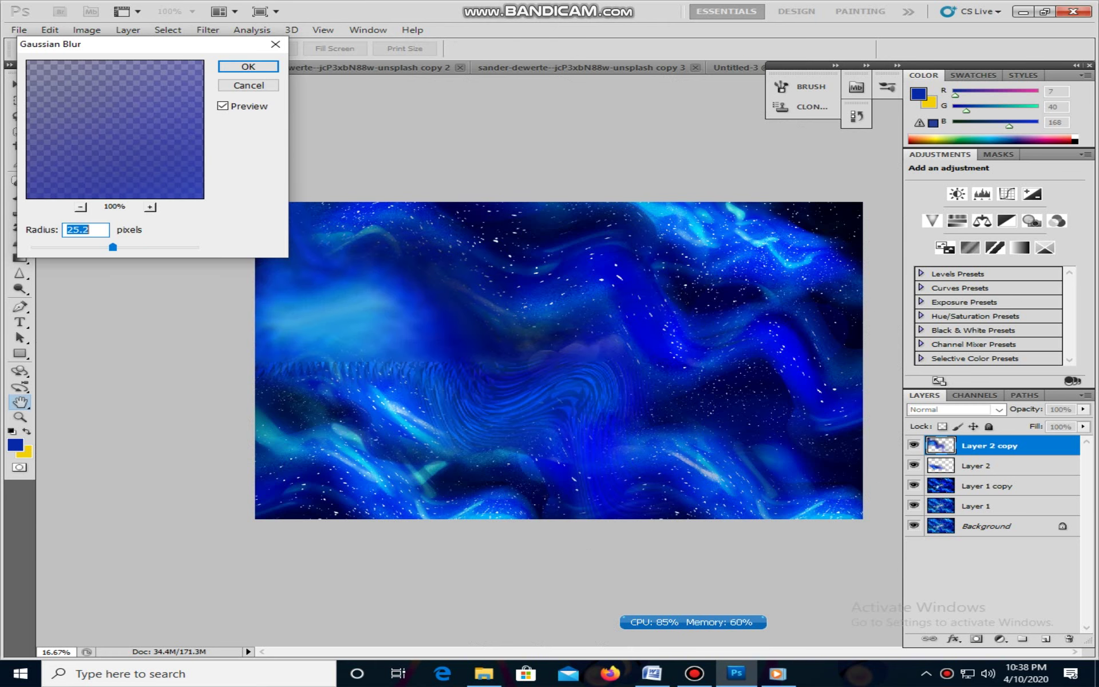
{"action": "mouse_move", "coordinate": [113, 247]}
{"action": "left_mouse_down"}
{"action": "mouse_move", "coordinate": [90, 247]}
{"action": "mouse_move", "coordinate": [109, 247]}
{"action": "left_mouse_up"}
{"action": "left_click", "coordinate": [248, 66]}
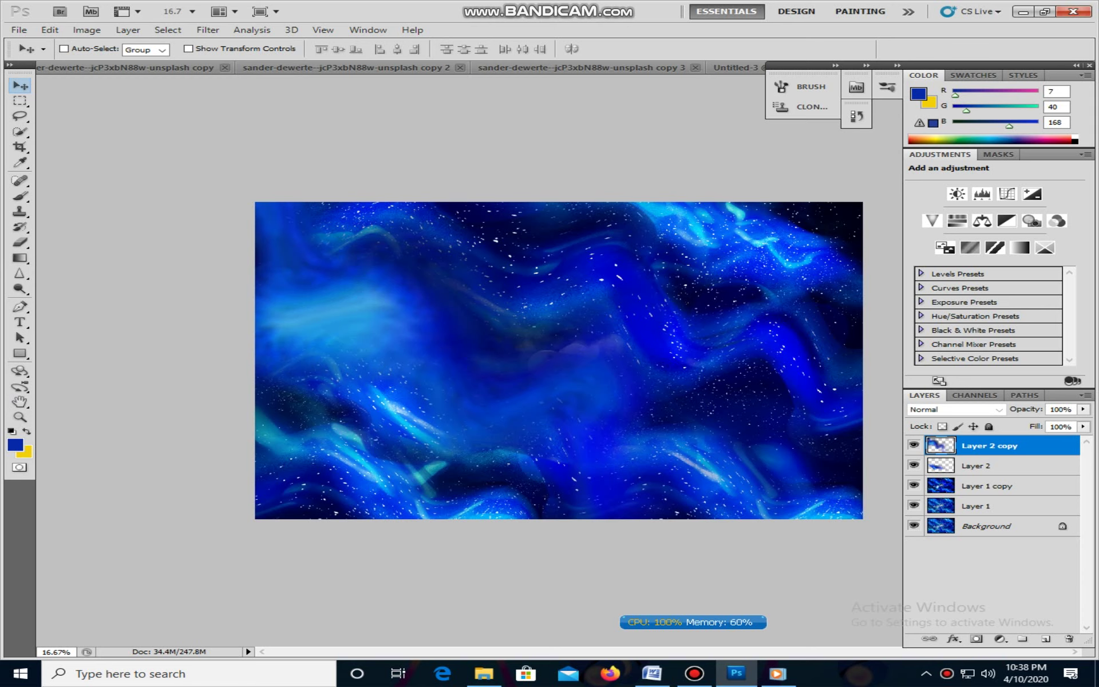
Brighten Layer 2 copy with Levels, setting the midtone input to 0.76 and the white input to 139.
{"action": "key", "text": "ctrl+l"}
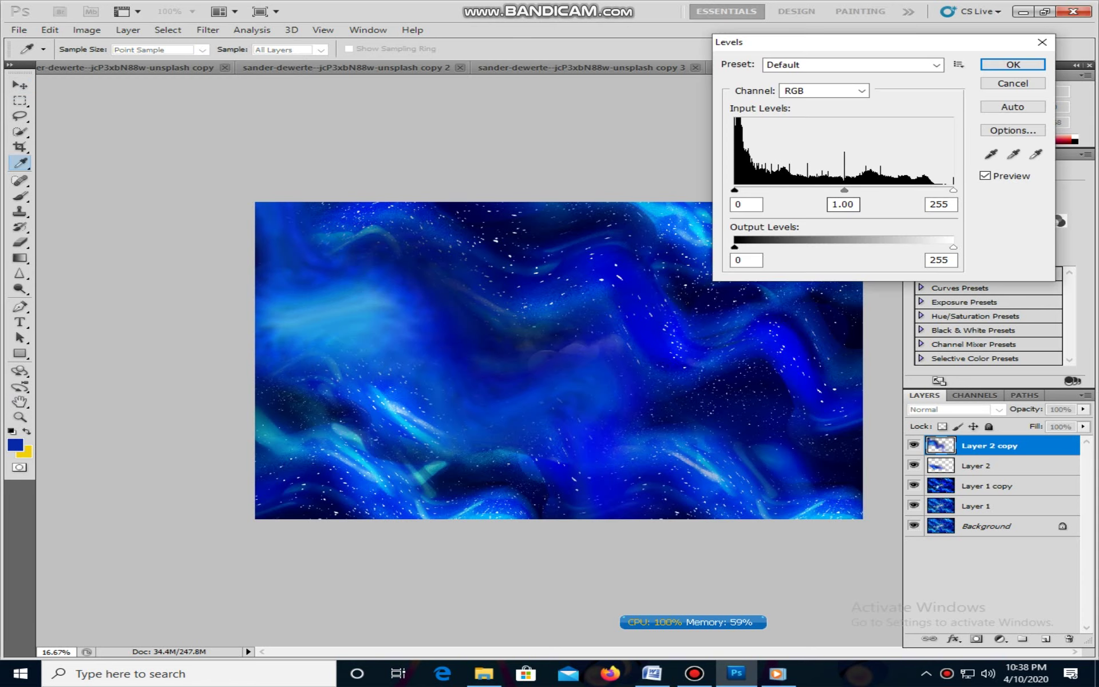
{"action": "left_click_drag", "start_coordinate": [954, 190], "coordinate": [900, 190]}
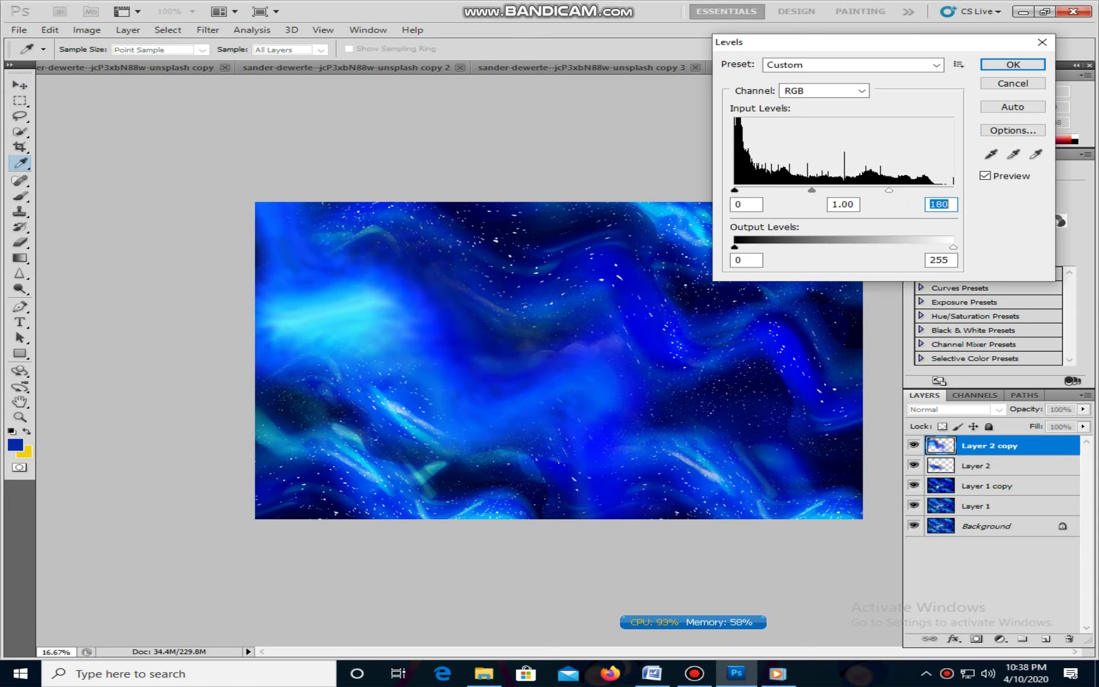
{"action": "mouse_move", "coordinate": [735, 190]}
{"action": "left_mouse_down"}
{"action": "mouse_move", "coordinate": [803, 190]}
{"action": "mouse_move", "coordinate": [734, 190]}
{"action": "left_mouse_up"}
{"action": "left_click_drag", "start_coordinate": [812, 190], "coordinate": [853, 190]}
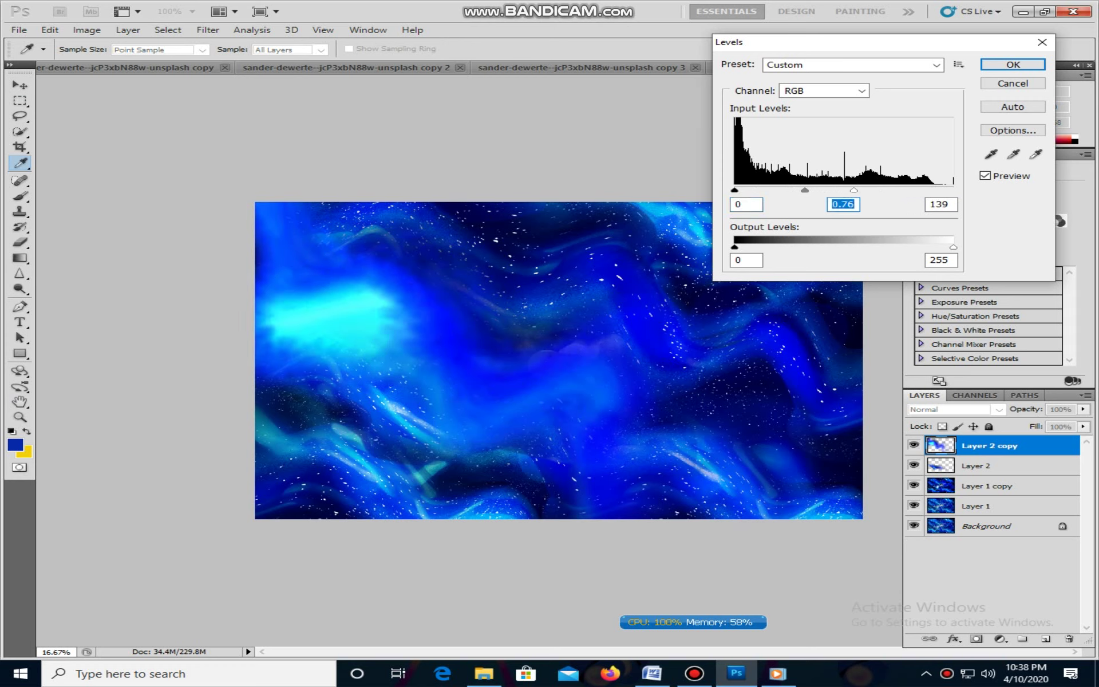
{"action": "left_click", "coordinate": [1013, 64]}
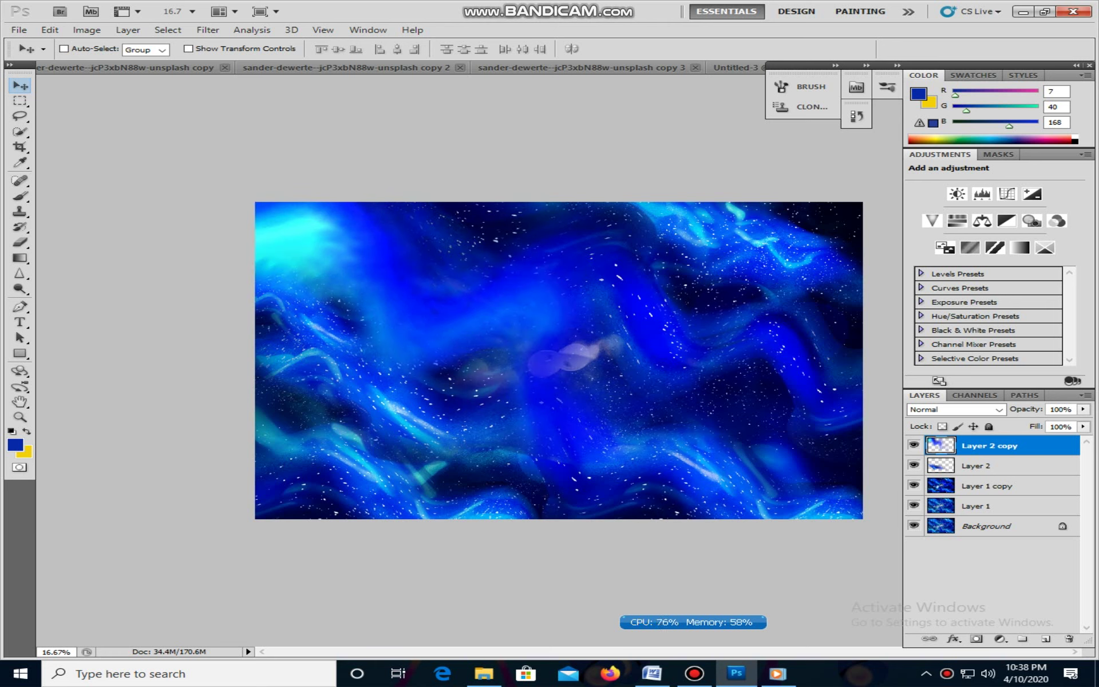
Transform Layer 2 copy by shrinking, widening and rotating it, and place it as a flowing band across the canvas's upper left.
{"action": "key", "text": "ctrl+t"}
{"action": "left_click_drag", "start_coordinate": [767, 537], "coordinate": [447, 307]}
{"action": "left_click_drag", "start_coordinate": [366, 252], "coordinate": [468, 391]}
{"action": "left_click_drag", "start_coordinate": [546, 268], "coordinate": [788, 268]}
{"action": "left_click_drag", "start_coordinate": [724, 292], "coordinate": [579, 328]}
{"action": "left_click_drag", "start_coordinate": [667, 367], "coordinate": [675, 289]}
{"action": "key", "text": "Return"}
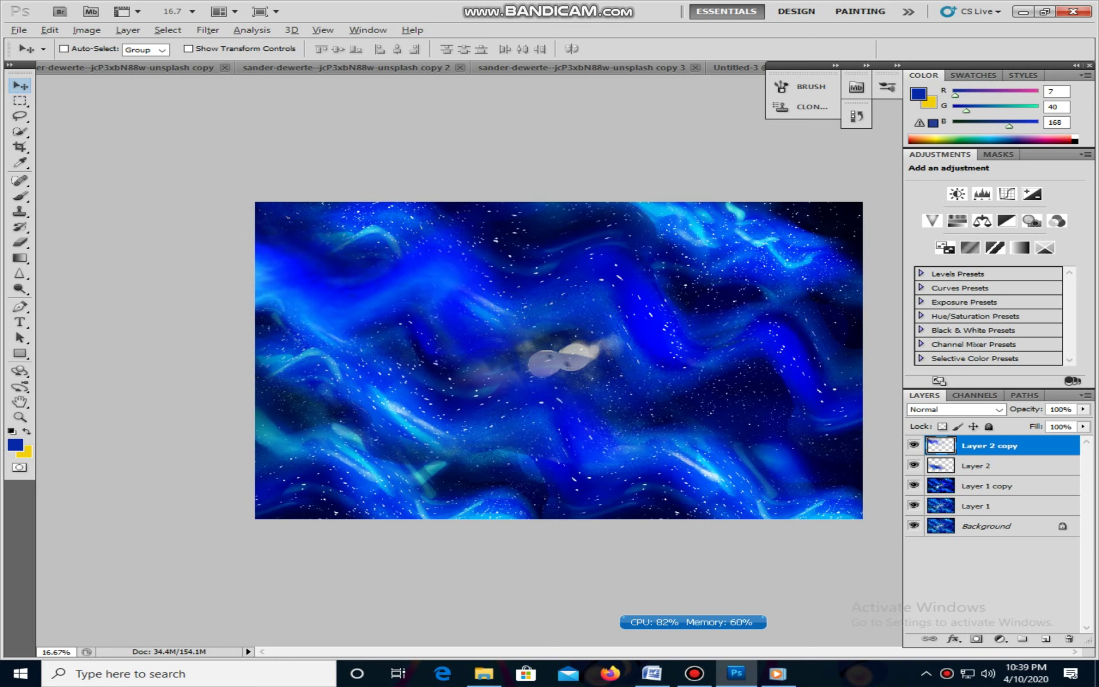
Duplicate Layer 2 copy, rotate the duplicate about -151°, and place it toward the canvas's lower right.
{"action": "key", "text": "ctrl+j"}
{"action": "key", "text": "ctrl+t"}
{"action": "left_click_drag", "start_coordinate": [816, 554], "coordinate": [131, 174]}
{"action": "left_click_drag", "start_coordinate": [401, 401], "coordinate": [777, 407]}
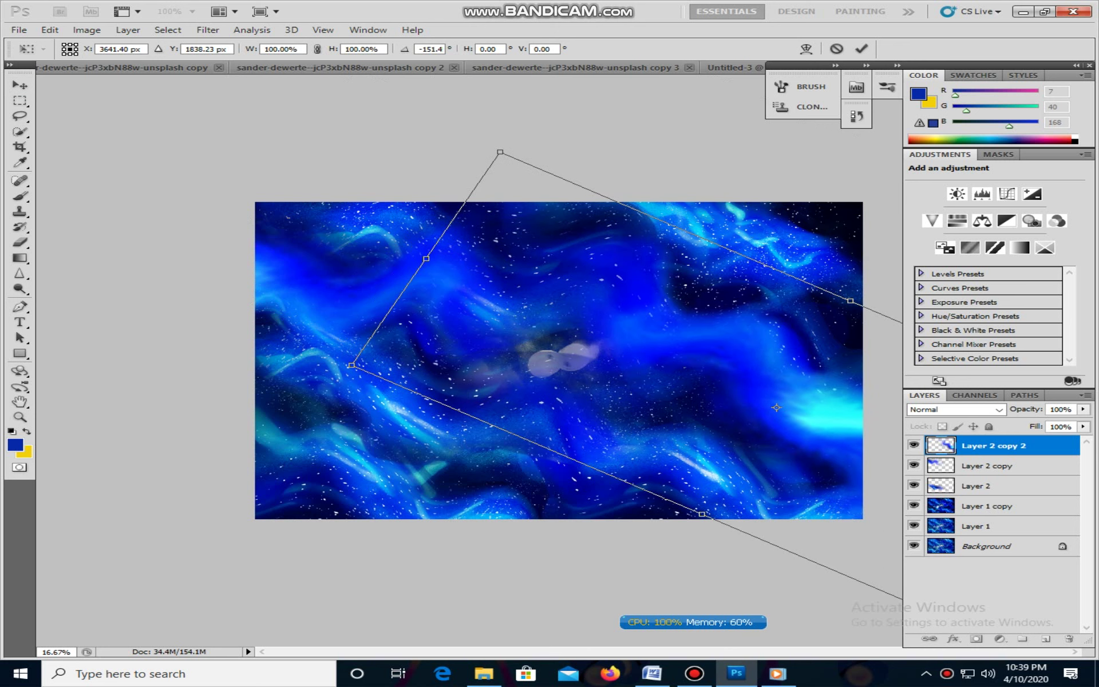
{"action": "key", "text": "Return"}
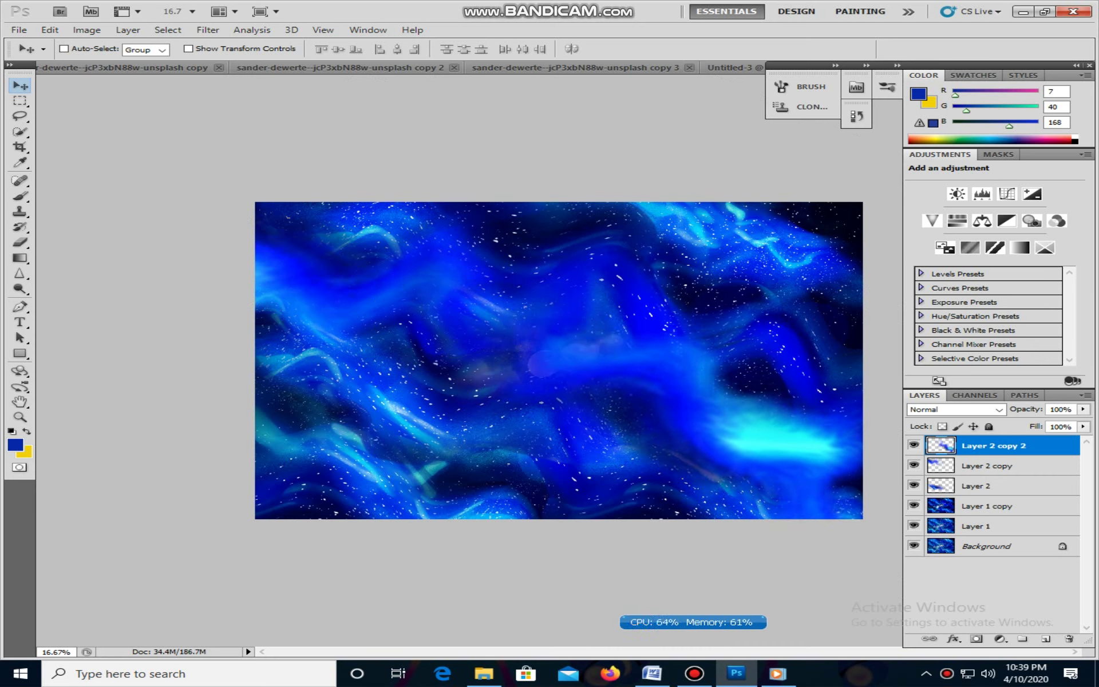
Duplicate the whole image with its layers as Untitled-3 copy 2.
{"action": "left_click", "coordinate": [86, 30]}
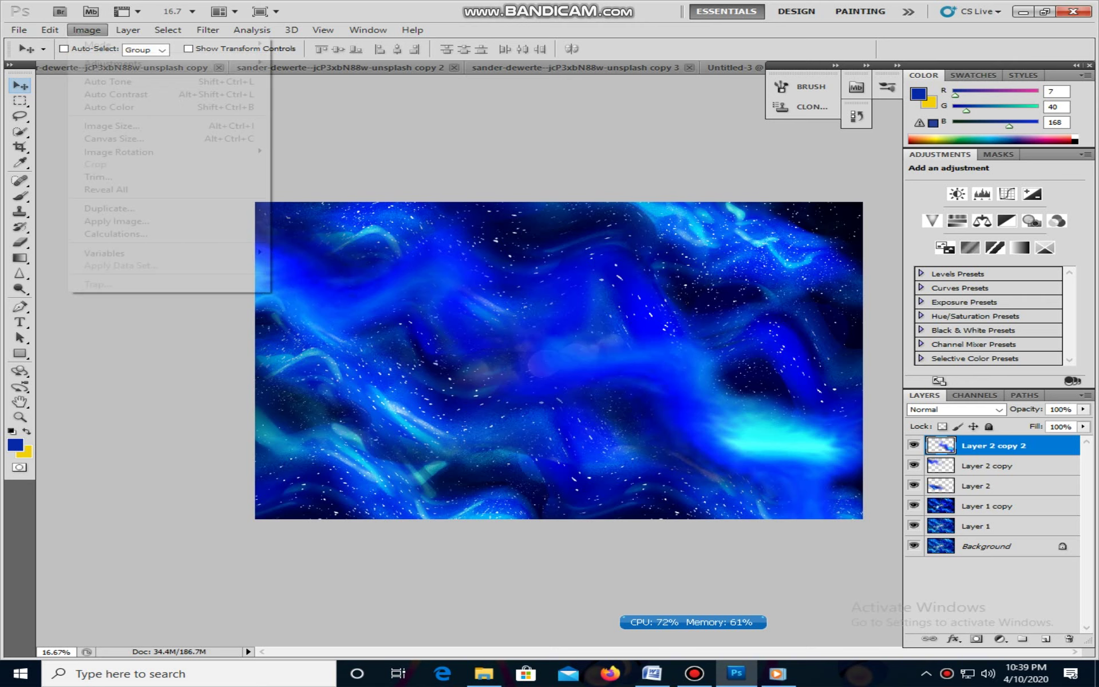
{"action": "left_click", "coordinate": [109, 208]}
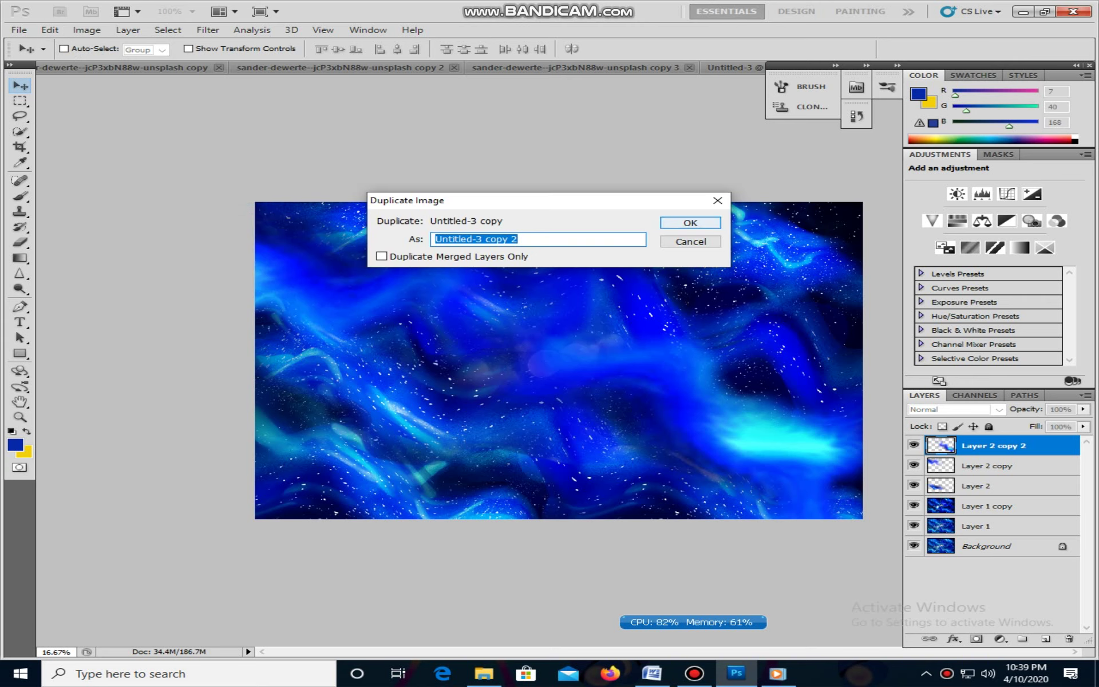
{"action": "key", "text": "Return"}
{"action": "key", "text": "z"}
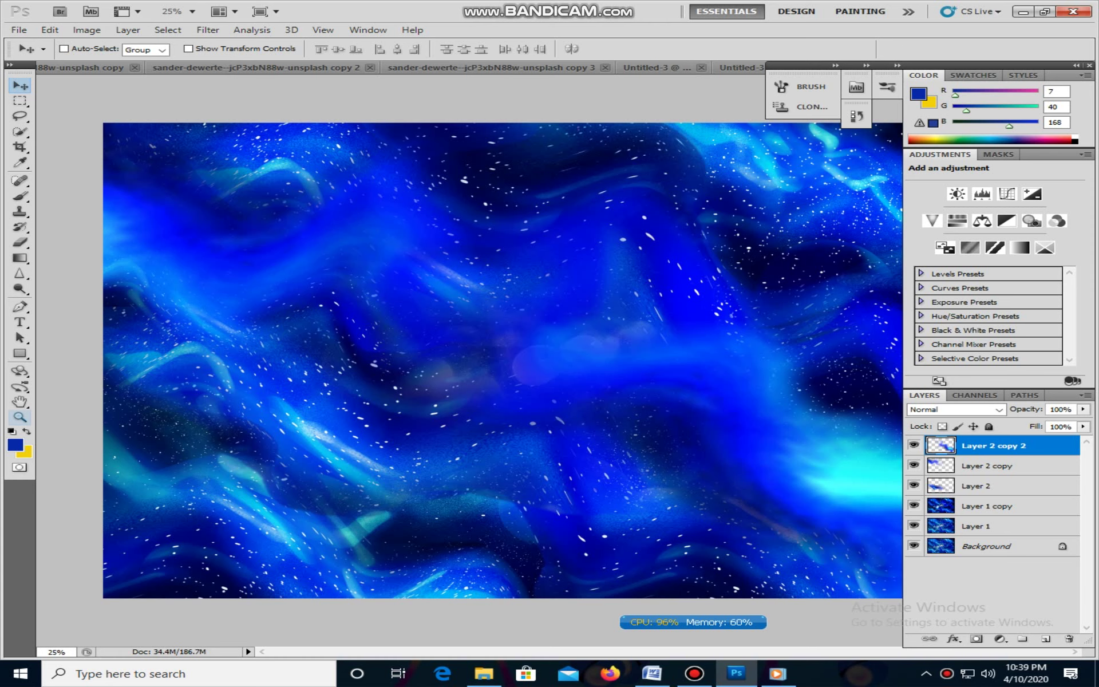
{"action": "key", "text": "ctrl+minus"}
Hide Layer 2, Layer 2 copy, Layer 2 copy 2 and Layer 1 copy.
{"action": "left_click", "coordinate": [914, 485]}
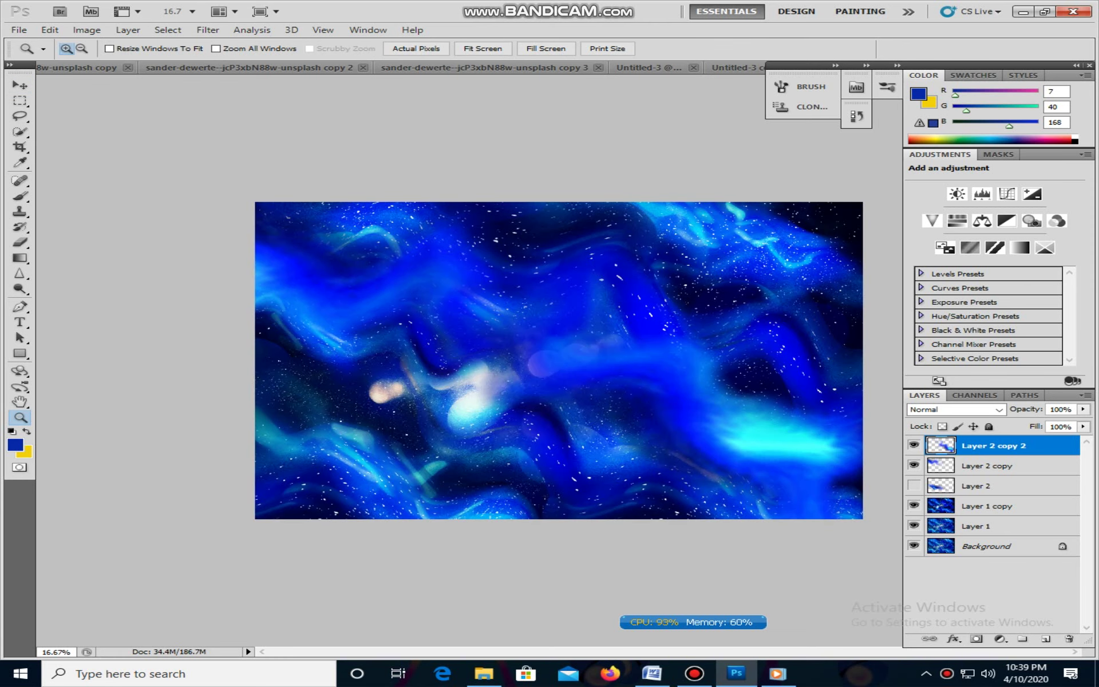
{"action": "left_click", "coordinate": [914, 485]}
{"action": "left_click", "coordinate": [913, 465]}
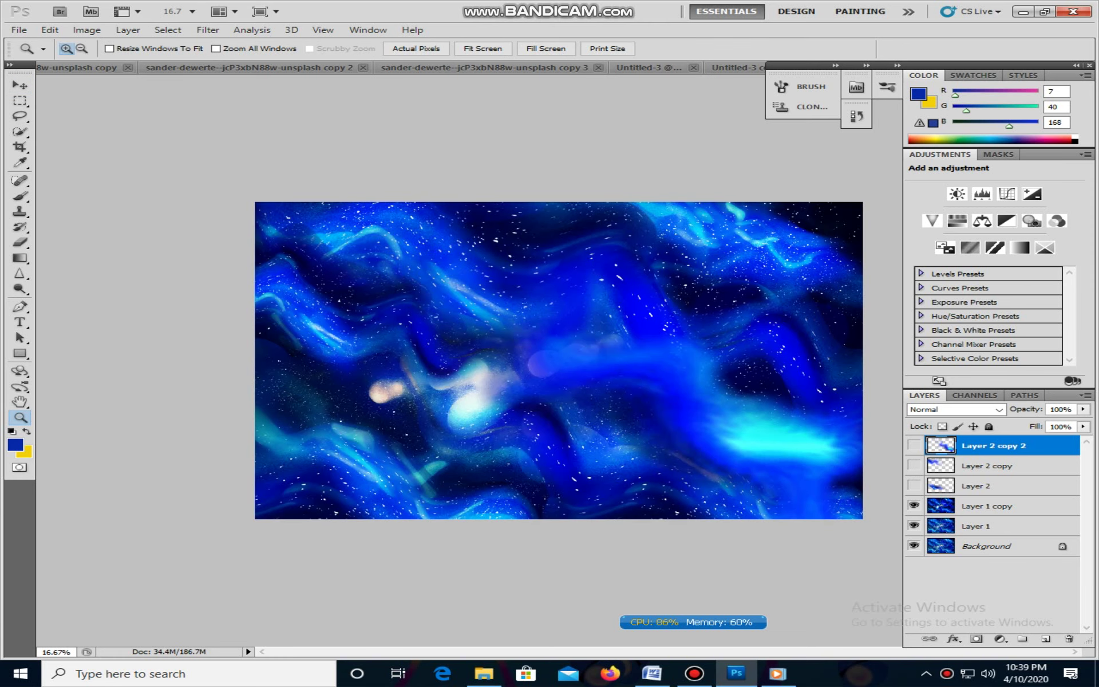
{"action": "left_click", "coordinate": [913, 444]}
{"action": "left_click", "coordinate": [977, 486]}
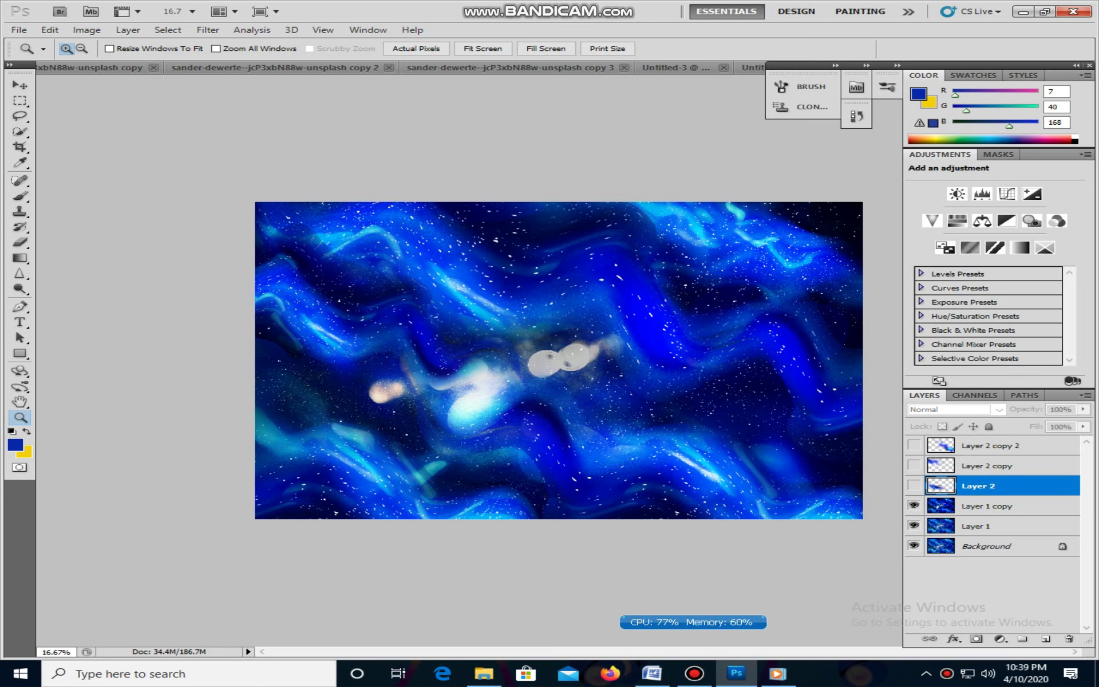
{"action": "left_click", "coordinate": [915, 506]}
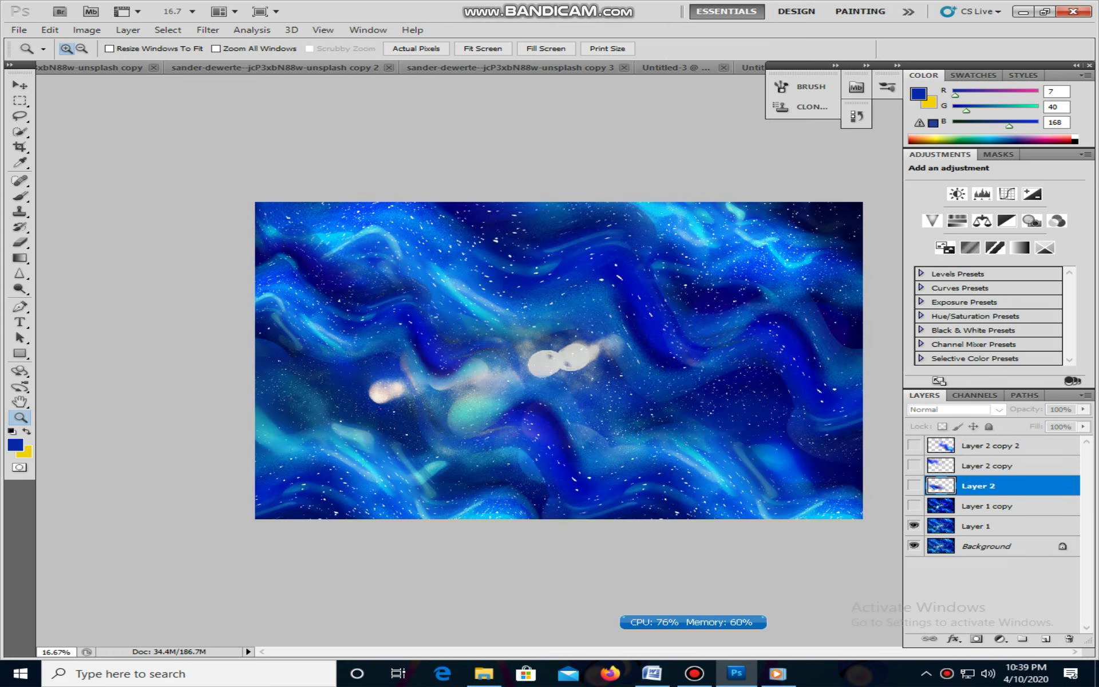
Add a new layer above Layer 1 copy and fill it with the blue foreground color 0016b4 at 100% opacity.
{"action": "left_click", "coordinate": [987, 506]}
{"action": "key", "text": "ctrl+shift+n"}
{"action": "key", "text": "Return"}
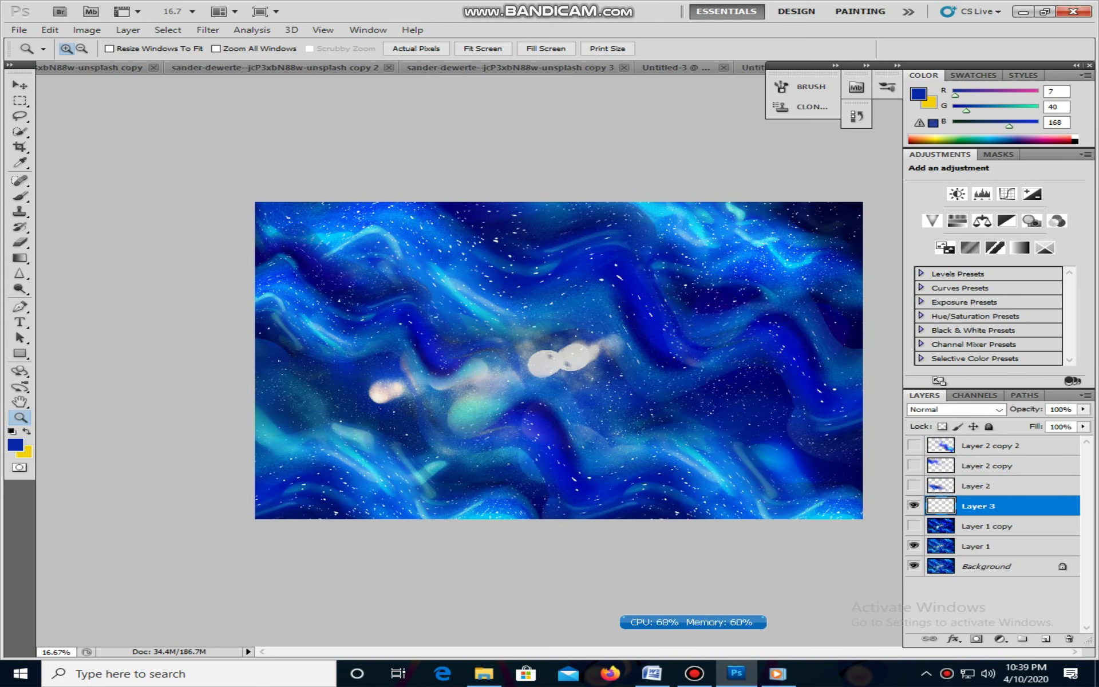
{"action": "left_click", "coordinate": [15, 445]}
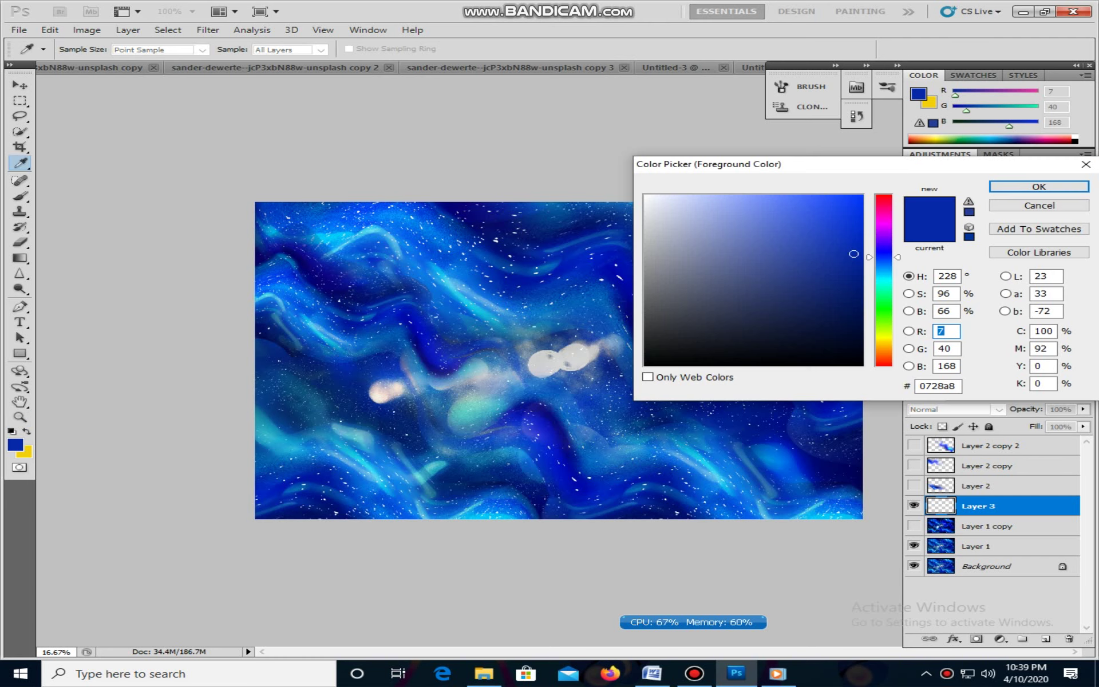
{"action": "left_click", "coordinate": [857, 285]}
{"action": "left_click", "coordinate": [555, 440]}
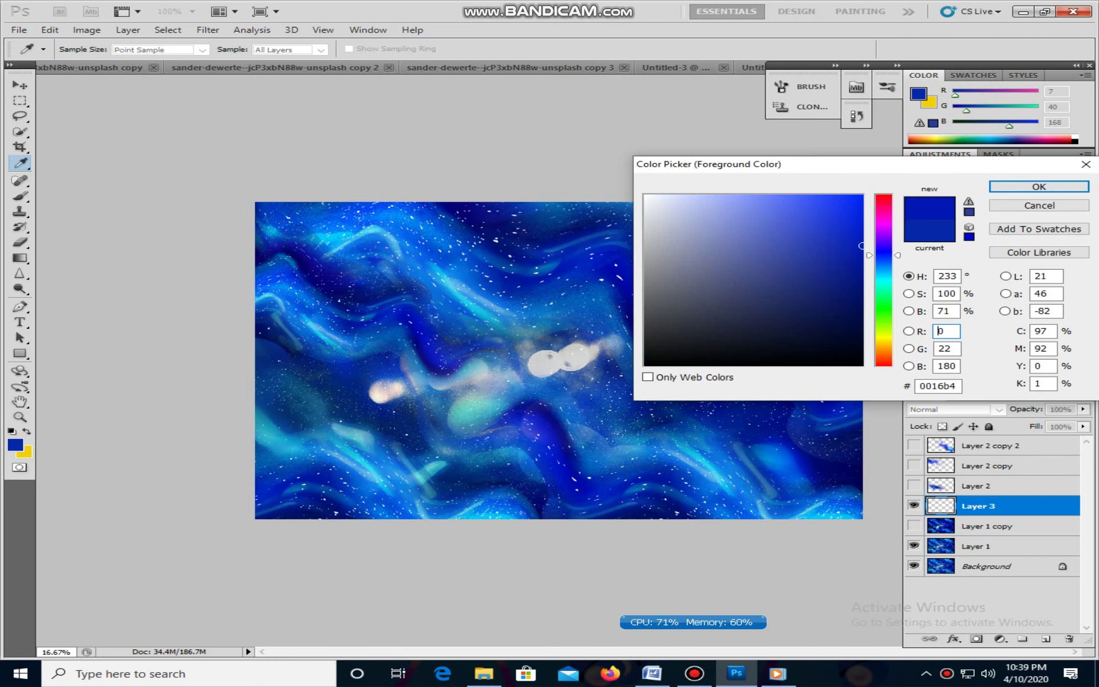
{"action": "left_click", "coordinate": [1039, 187]}
{"action": "key", "text": "shift+F5"}
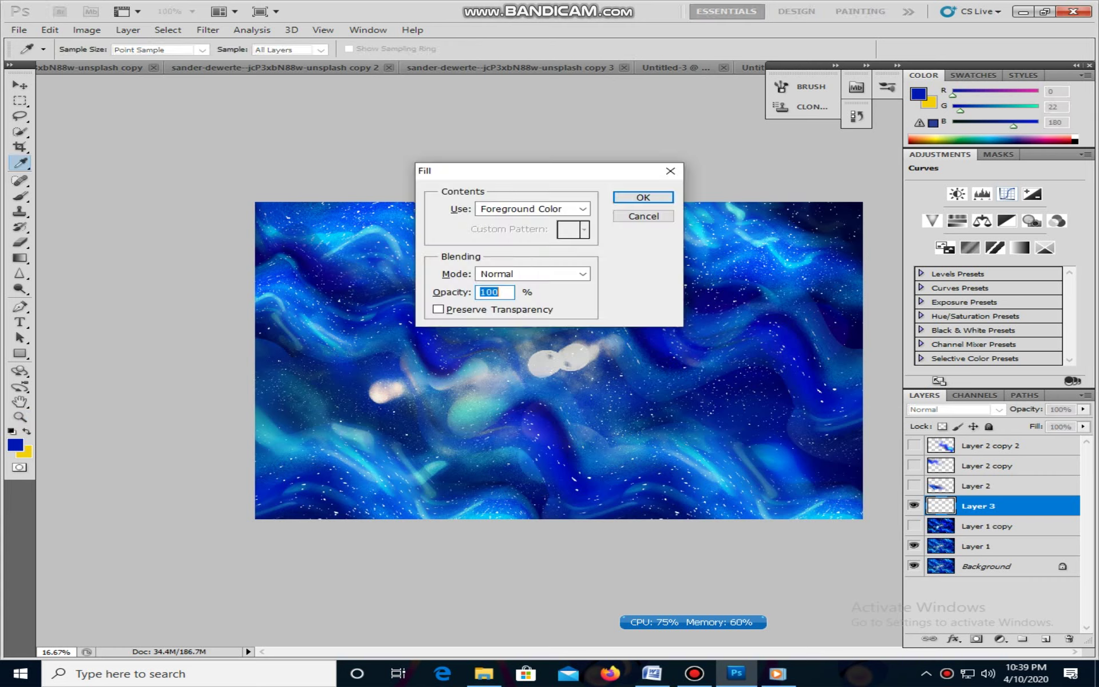
{"action": "key", "text": "Return"}
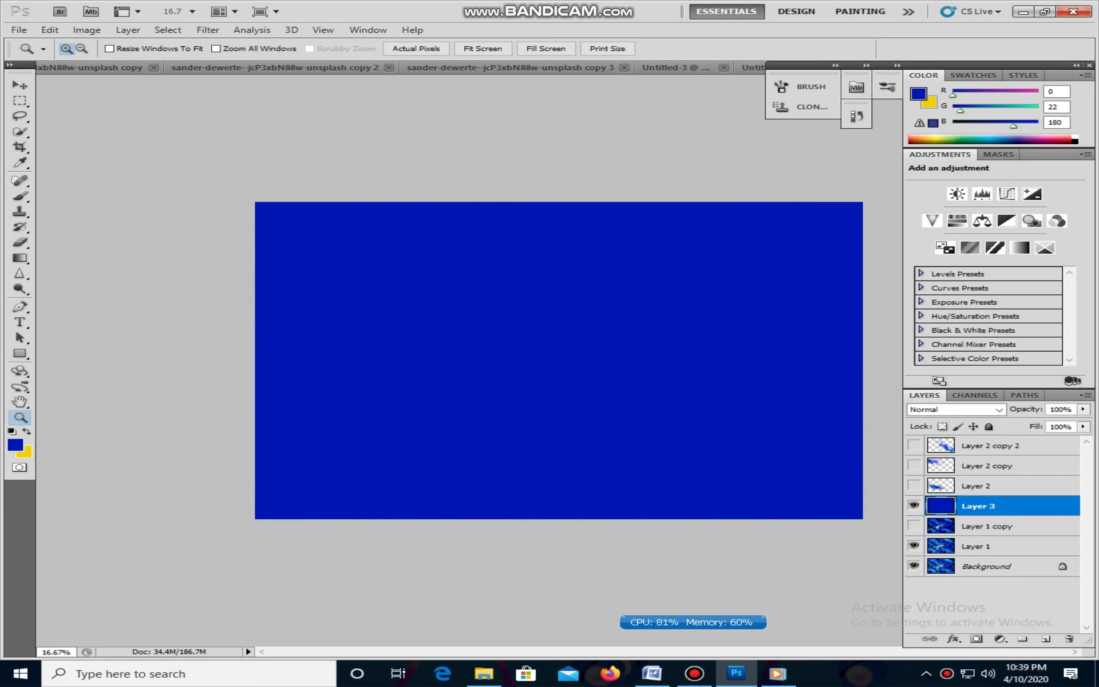
Darken the midtones of Layer 3 with Levels and shift its midtone Color Balance from blue toward yellow.
{"action": "key", "text": "ctrl+l"}
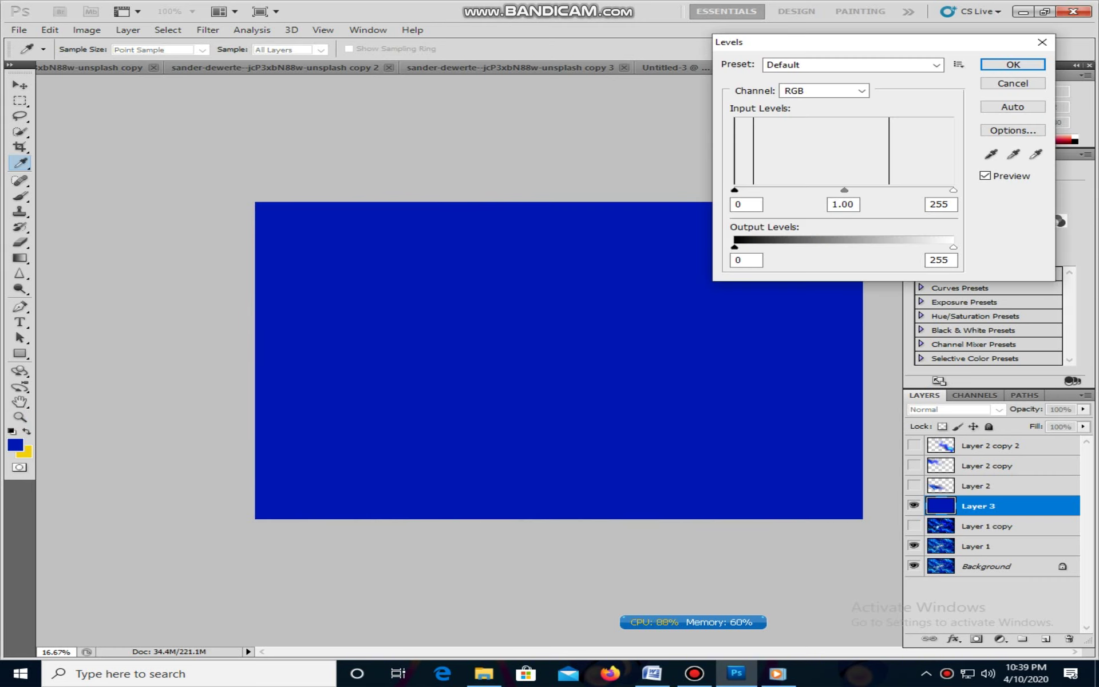
{"action": "left_click_drag", "start_coordinate": [845, 190], "coordinate": [918, 190]}
{"action": "key", "text": "Return"}
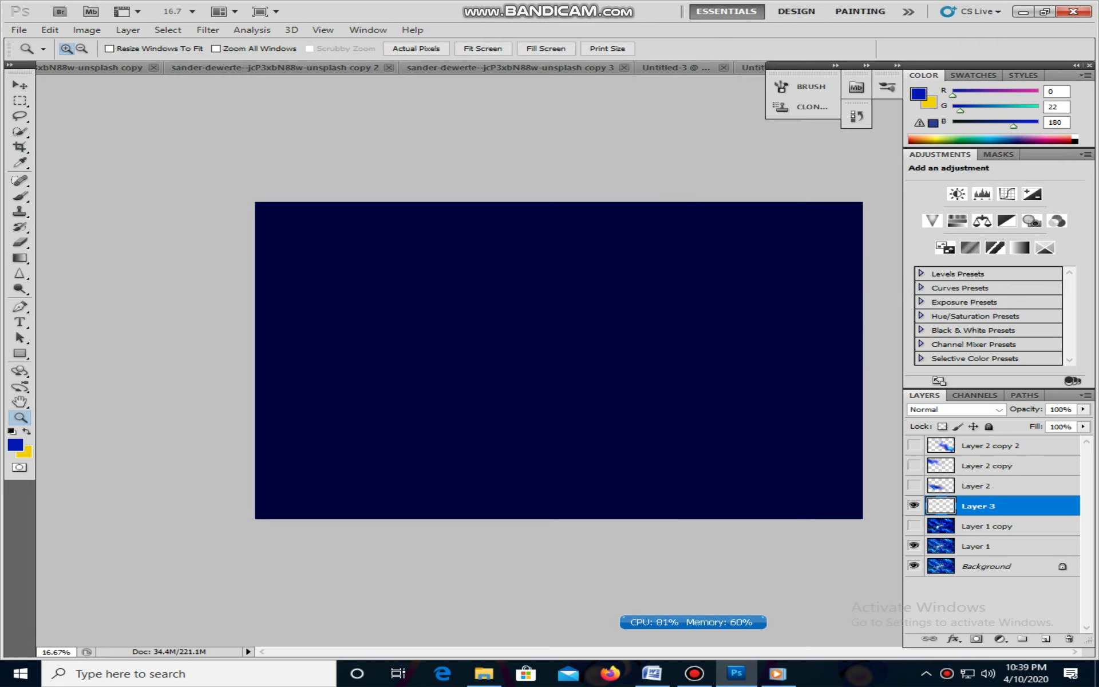
{"action": "key", "text": "ctrl+b"}
{"action": "left_click_drag", "start_coordinate": [473, 352], "coordinate": [847, 255]}
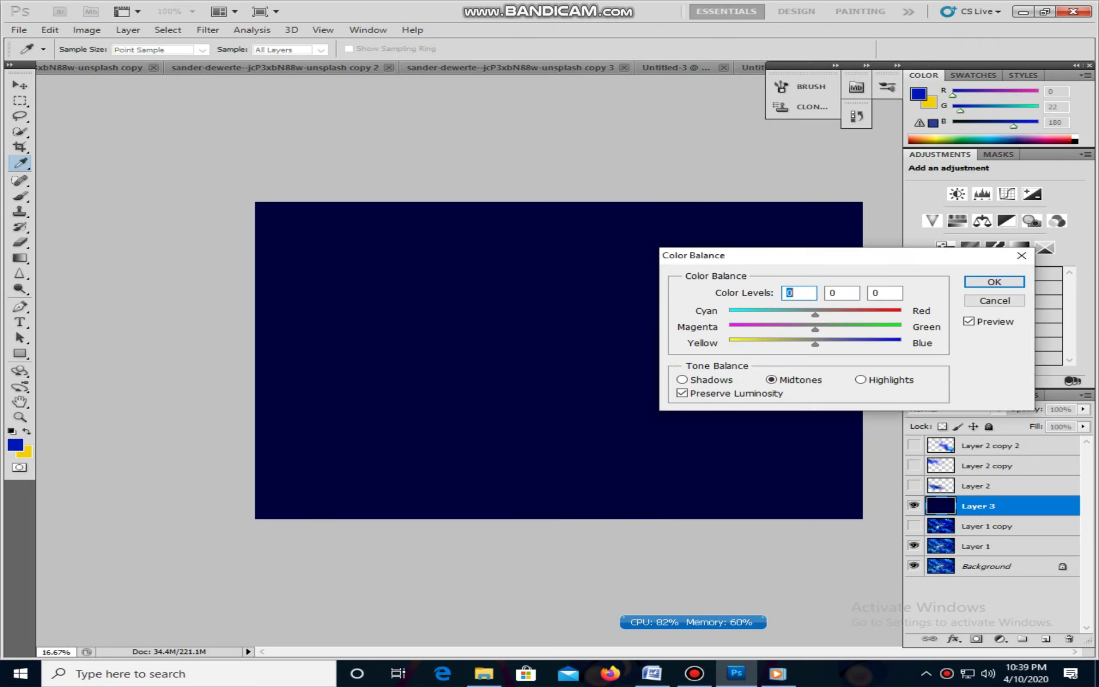
{"action": "left_click_drag", "start_coordinate": [815, 344], "coordinate": [753, 344]}
{"action": "left_click", "coordinate": [994, 282]}
Show Layer 2 copy and Layer 2 copy 2 over the dark fill, keeping Layer 2 hidden.
{"action": "left_click", "coordinate": [914, 485]}
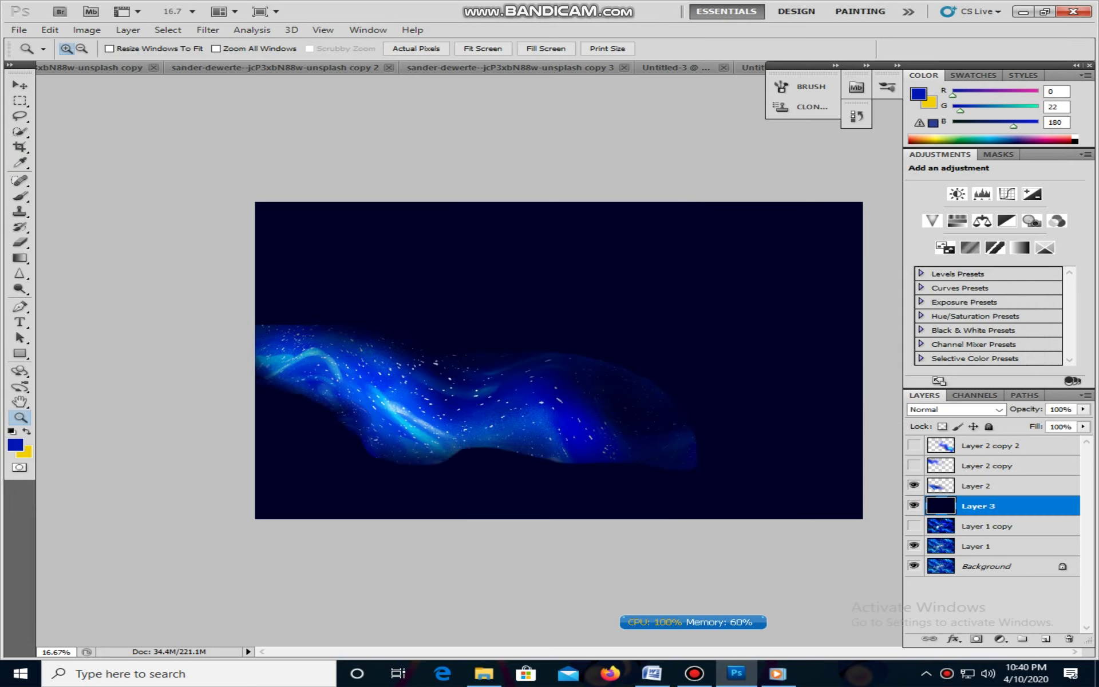
{"action": "left_click", "coordinate": [914, 486]}
{"action": "left_click", "coordinate": [914, 465]}
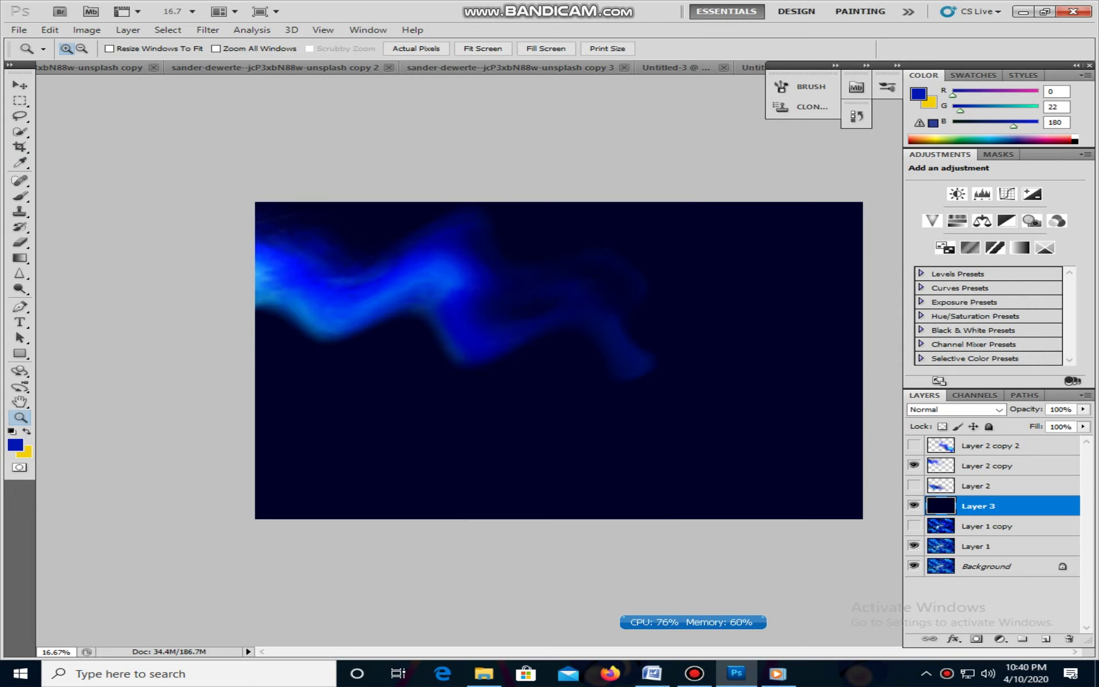
{"action": "left_click", "coordinate": [913, 445]}
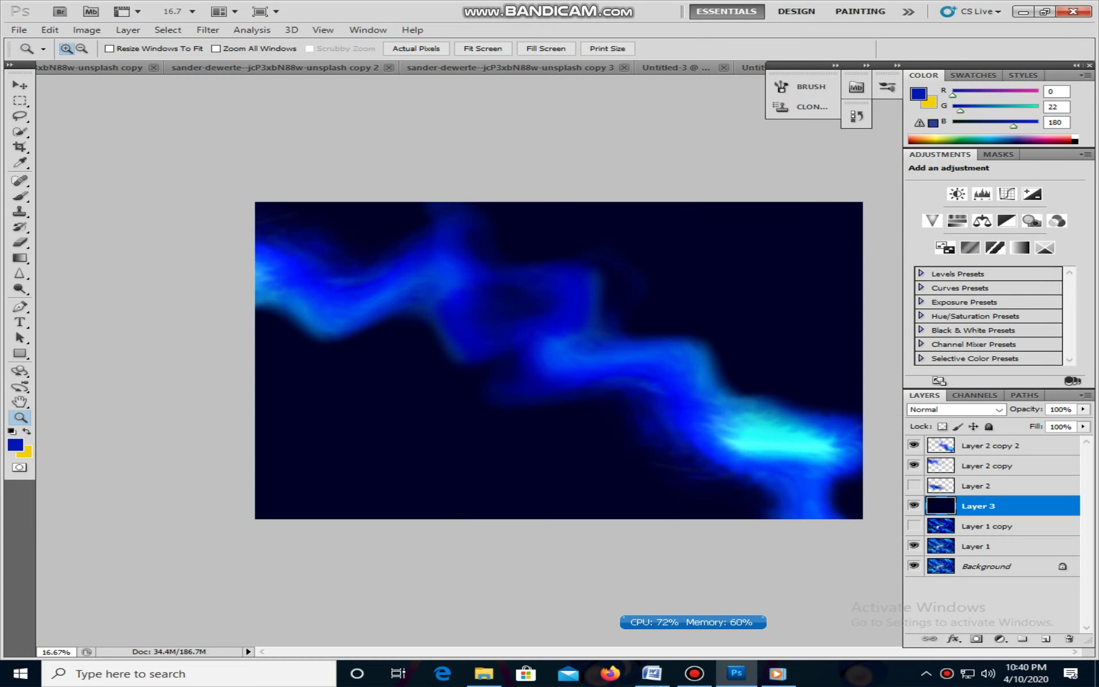
{"action": "left_click", "coordinate": [20, 85]}
{"action": "left_click_drag", "start_coordinate": [515, 332], "coordinate": [398, 272]}
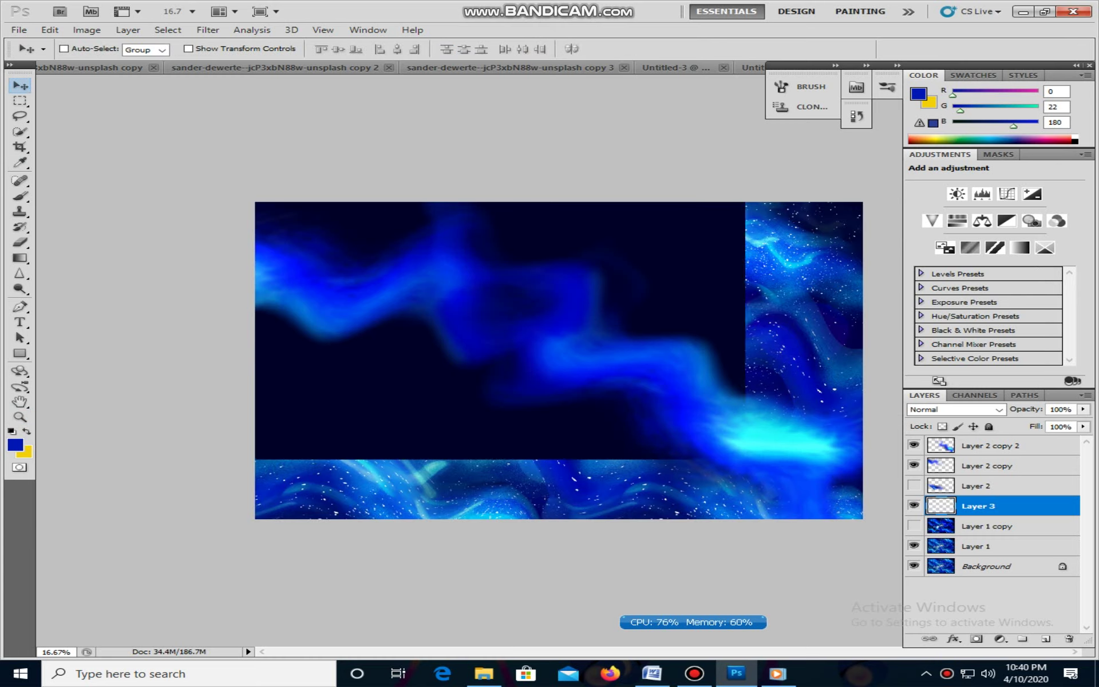
{"action": "key", "text": "ctrl+alt+z"}
Select Layer 2 copy 2, turn on Auto-Select and shift its glowing band slightly up and to the left.
{"action": "left_click", "coordinate": [994, 445]}
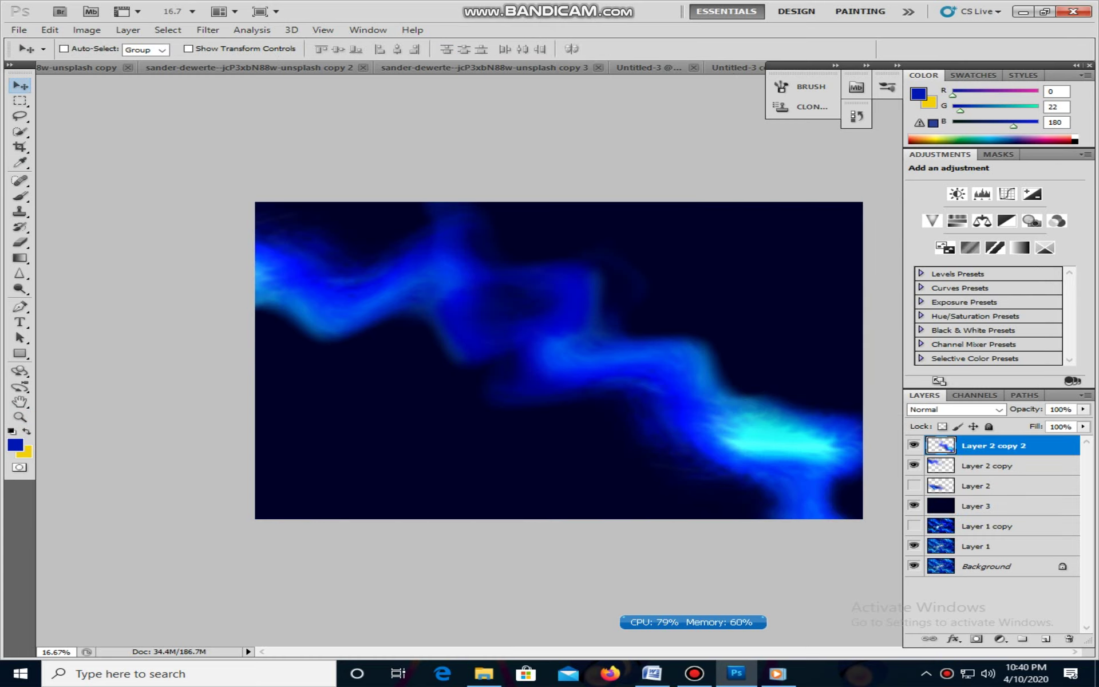
{"action": "left_click", "coordinate": [63, 49]}
{"action": "left_click_drag", "start_coordinate": [596, 361], "coordinate": [562, 338]}
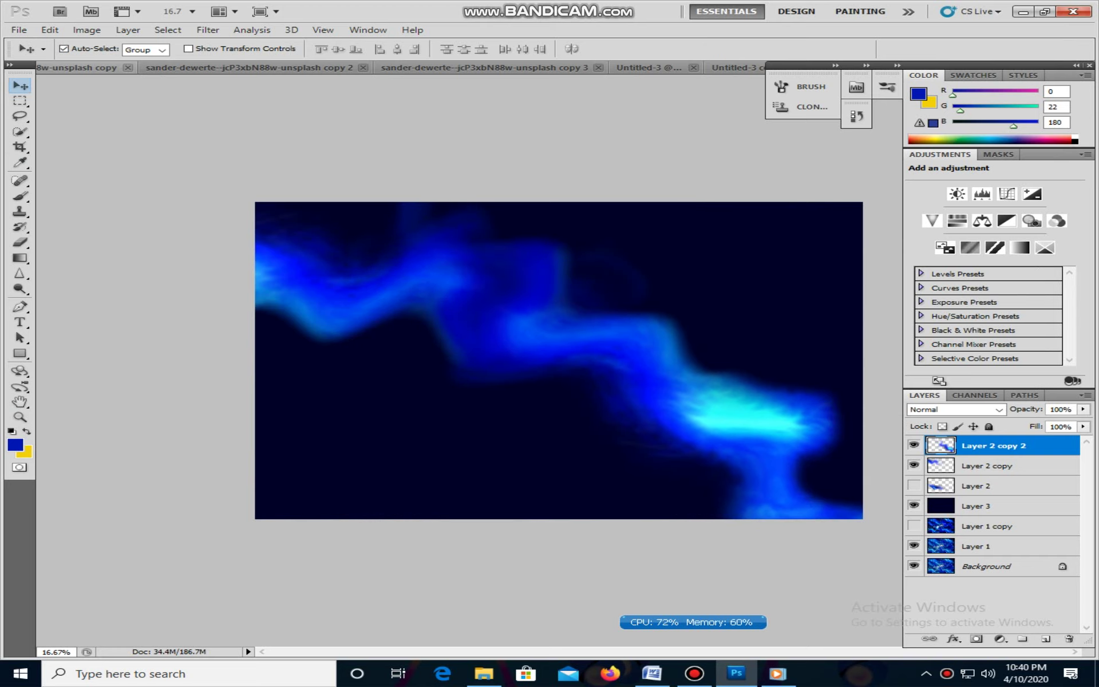
Rotate Layer 2 copy 2 about 116° and position its band across the canvas's left half and centre.
{"action": "key", "text": "ctrl+t"}
{"action": "left_click_drag", "start_coordinate": [676, 378], "coordinate": [374, 309]}
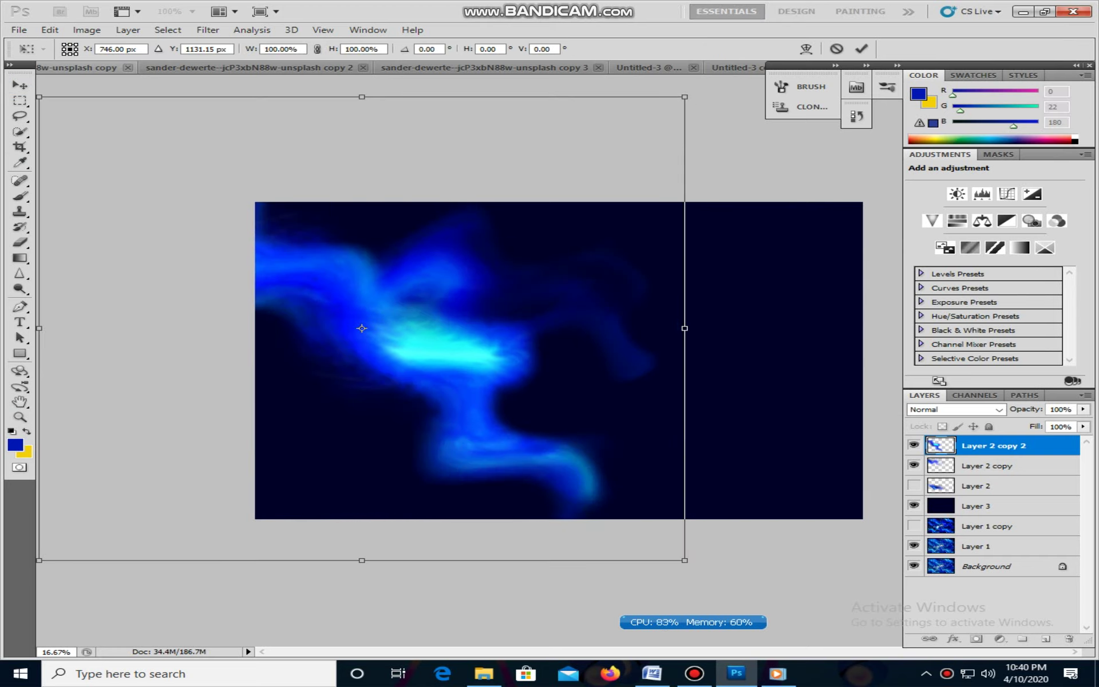
{"action": "left_click_drag", "start_coordinate": [715, 401], "coordinate": [80, 286]}
{"action": "left_click_drag", "start_coordinate": [344, 309], "coordinate": [339, 337]}
{"action": "left_click_drag", "start_coordinate": [710, 412], "coordinate": [382, 117]}
{"action": "left_click_drag", "start_coordinate": [345, 367], "coordinate": [480, 353]}
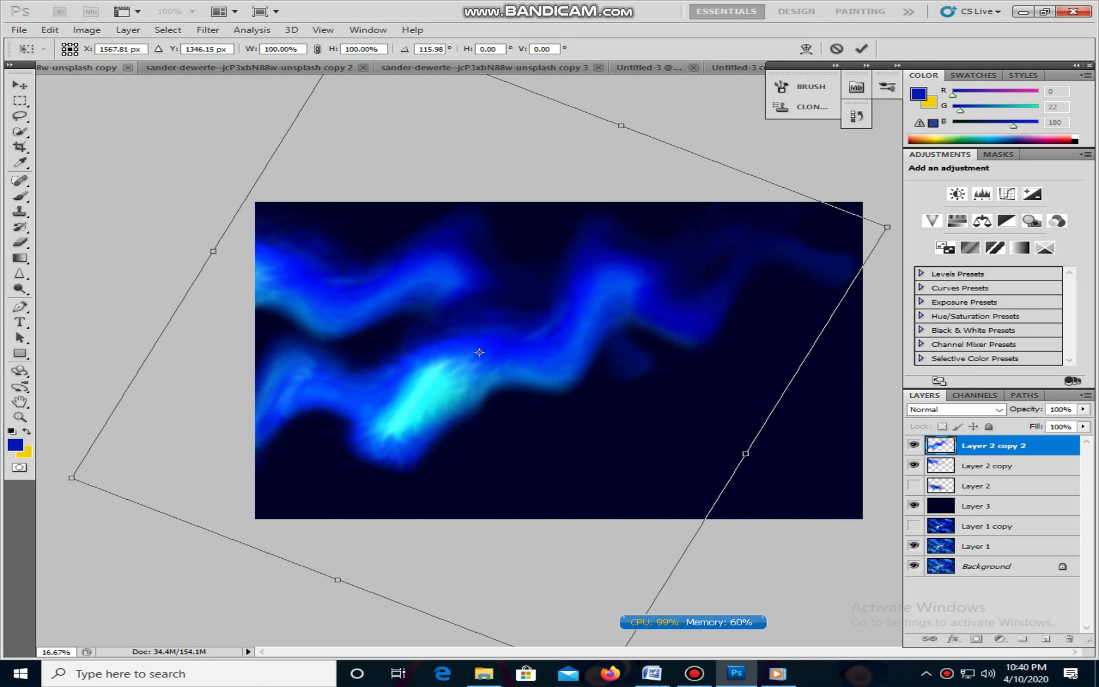
{"action": "key", "text": "Return"}
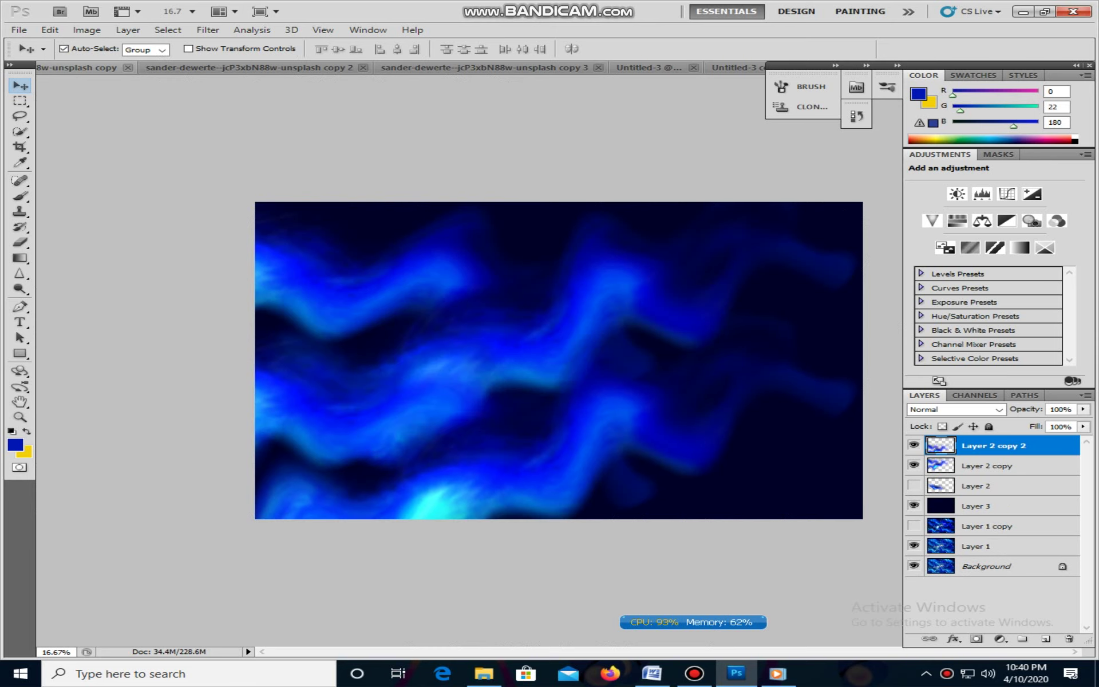
Shrink and stretch the Layer 2 copy 2 waves, rotate them about -145° and place them in the canvas's lower-left area.
{"action": "key", "text": "ctrl+t"}
{"action": "left_click_drag", "start_coordinate": [435, 389], "coordinate": [668, 349]}
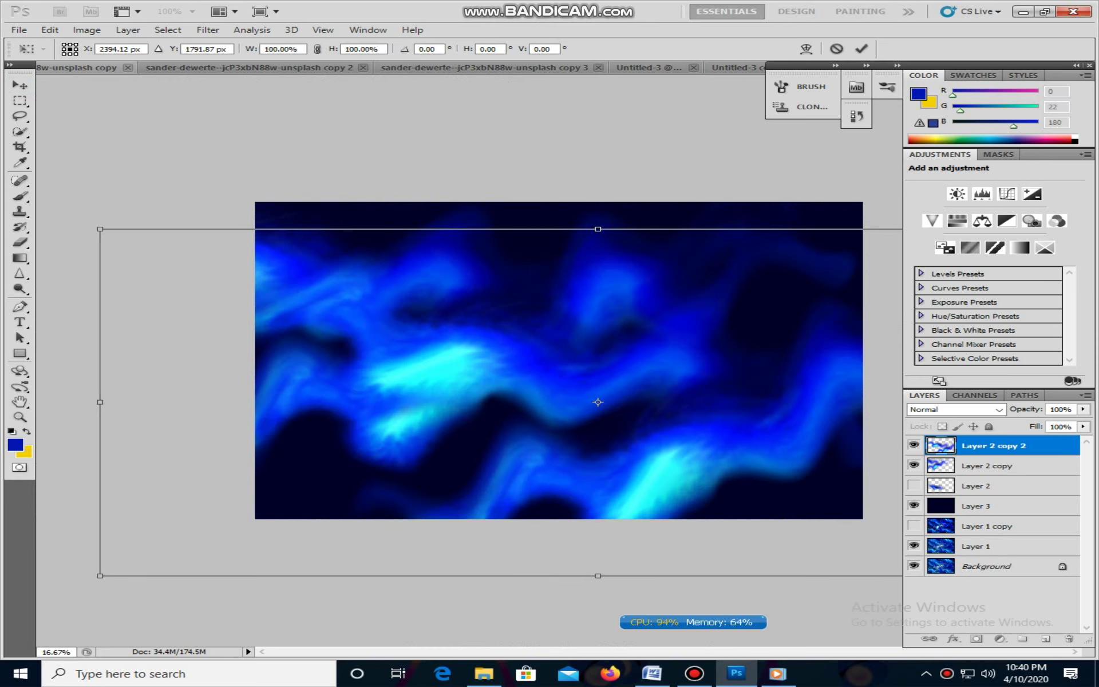
{"action": "left_click_drag", "start_coordinate": [100, 229], "coordinate": [464, 356]}
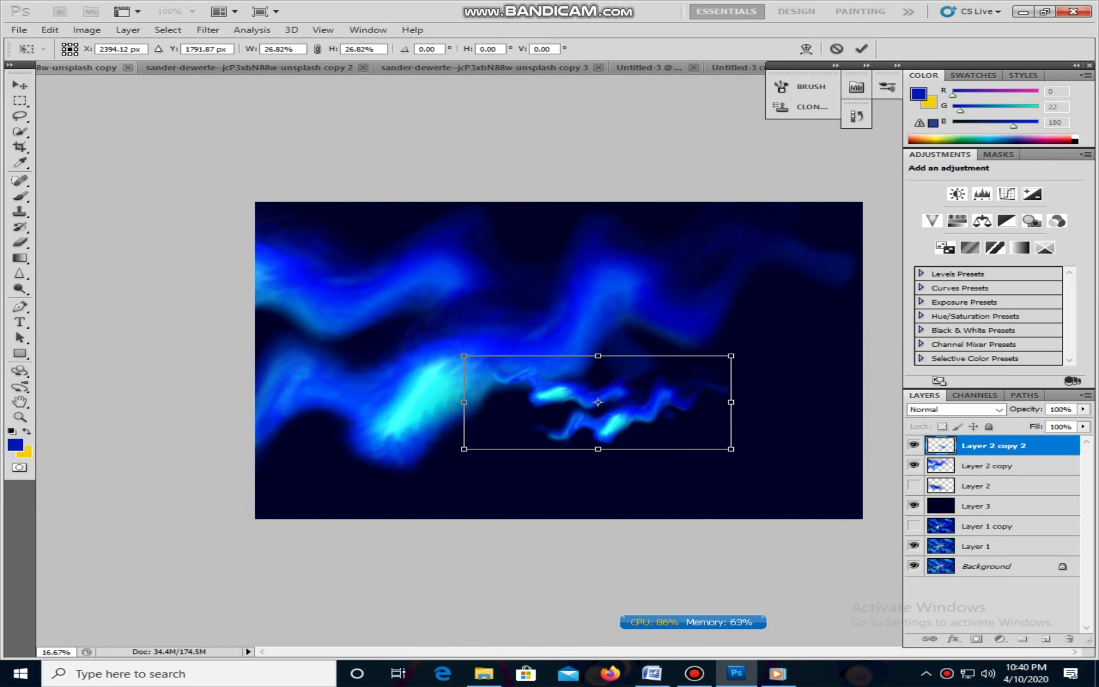
{"action": "left_click_drag", "start_coordinate": [464, 402], "coordinate": [896, 433]}
{"action": "left_click_drag", "start_coordinate": [739, 409], "coordinate": [688, 271]}
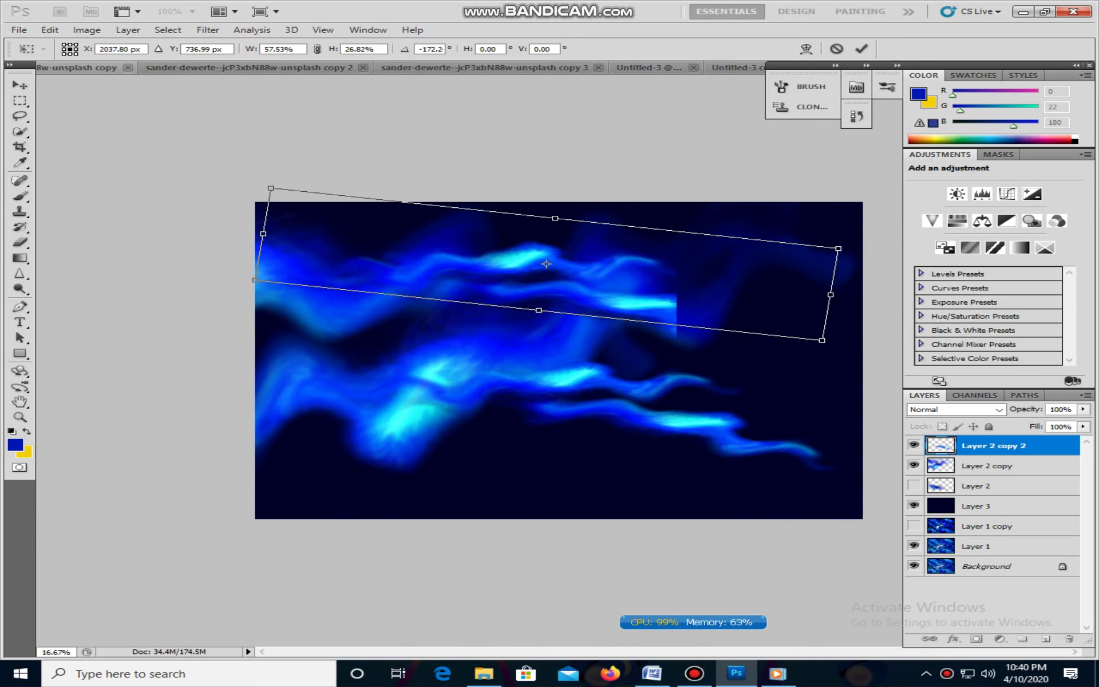
{"action": "left_click_drag", "start_coordinate": [271, 187], "coordinate": [345, 90]}
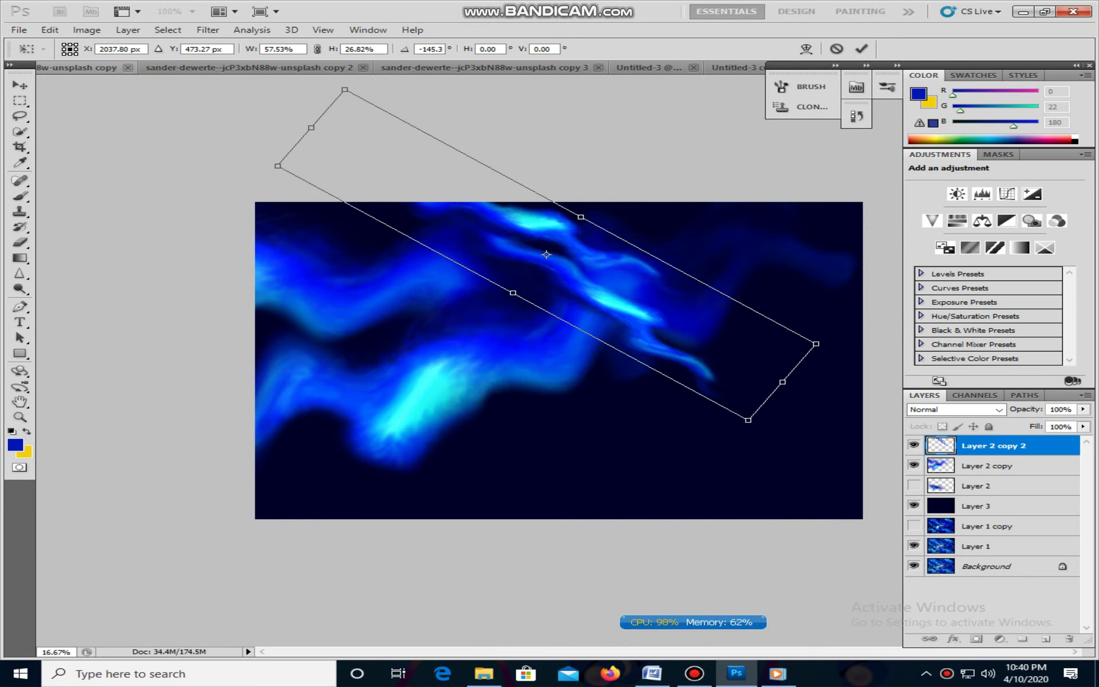
{"action": "left_click_drag", "start_coordinate": [513, 293], "coordinate": [397, 533]}
{"action": "key", "text": "Return"}
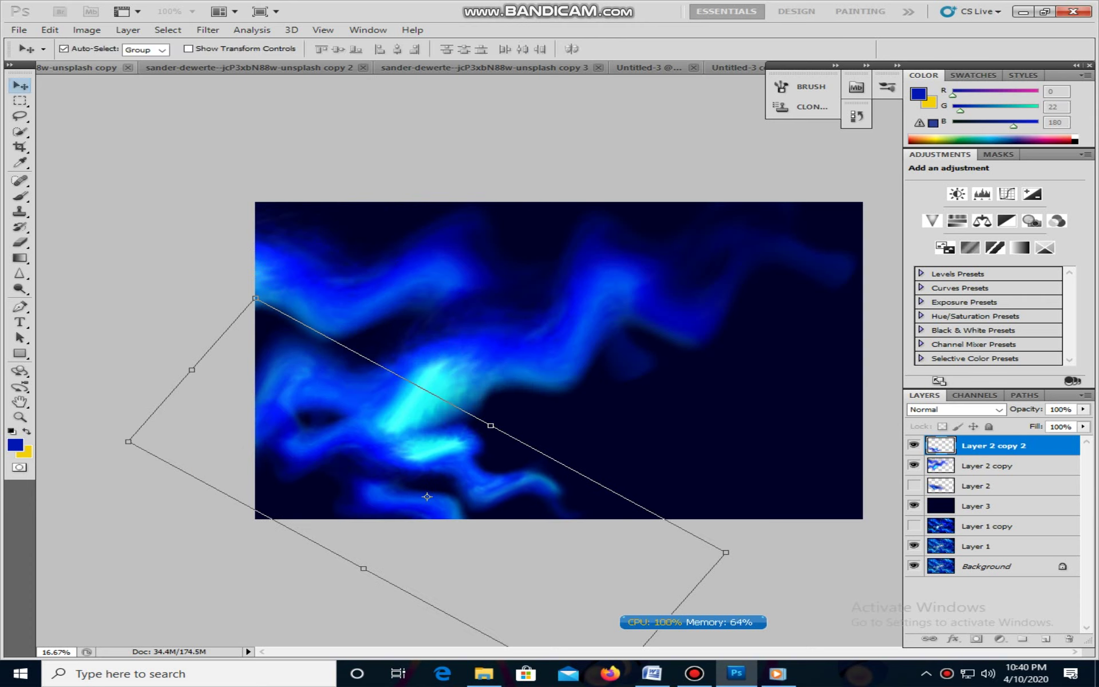
Duplicate the small wave band to the canvas's right side and lower the copy's opacity to 26%.
{"action": "left_click_drag", "start_coordinate": [432, 450], "coordinate": [718, 388]}
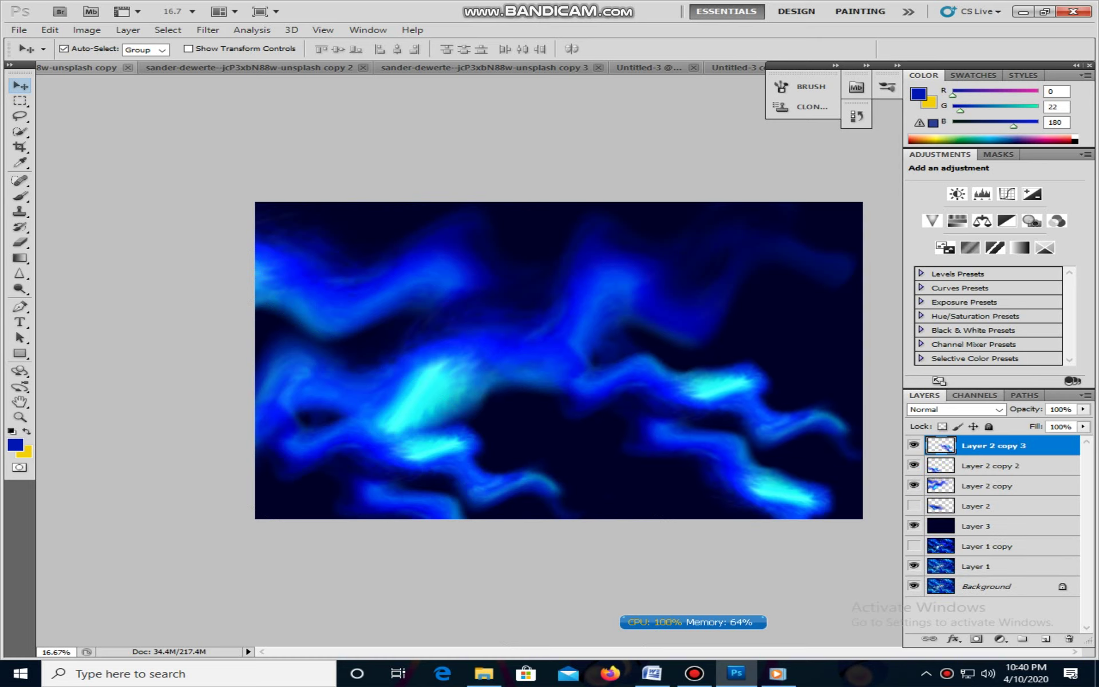
{"action": "left_click", "coordinate": [1083, 410]}
{"action": "left_click_drag", "start_coordinate": [1084, 422], "coordinate": [1020, 422]}
Spread further 26% opacity copies of the wave band over the canvas, then merge the visible layers.
{"action": "left_click_drag", "start_coordinate": [727, 393], "coordinate": [584, 224]}
{"action": "left_click_drag", "start_coordinate": [636, 312], "coordinate": [749, 352]}
{"action": "key", "text": "ctrl+j"}
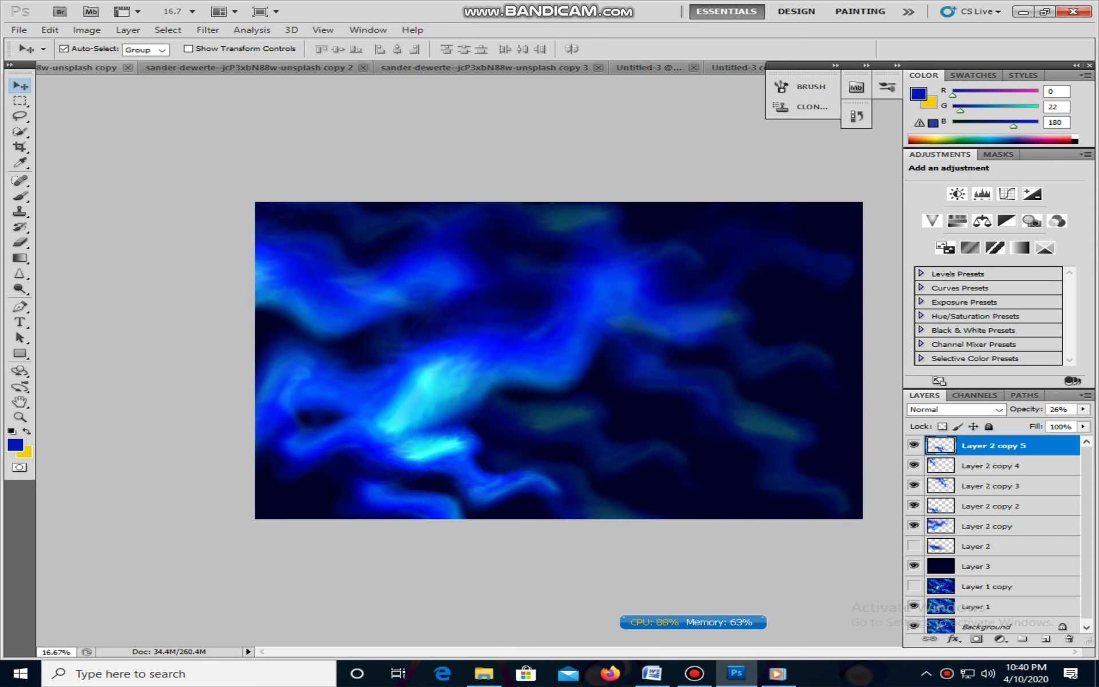
{"action": "key", "text": "ctrl+j"}
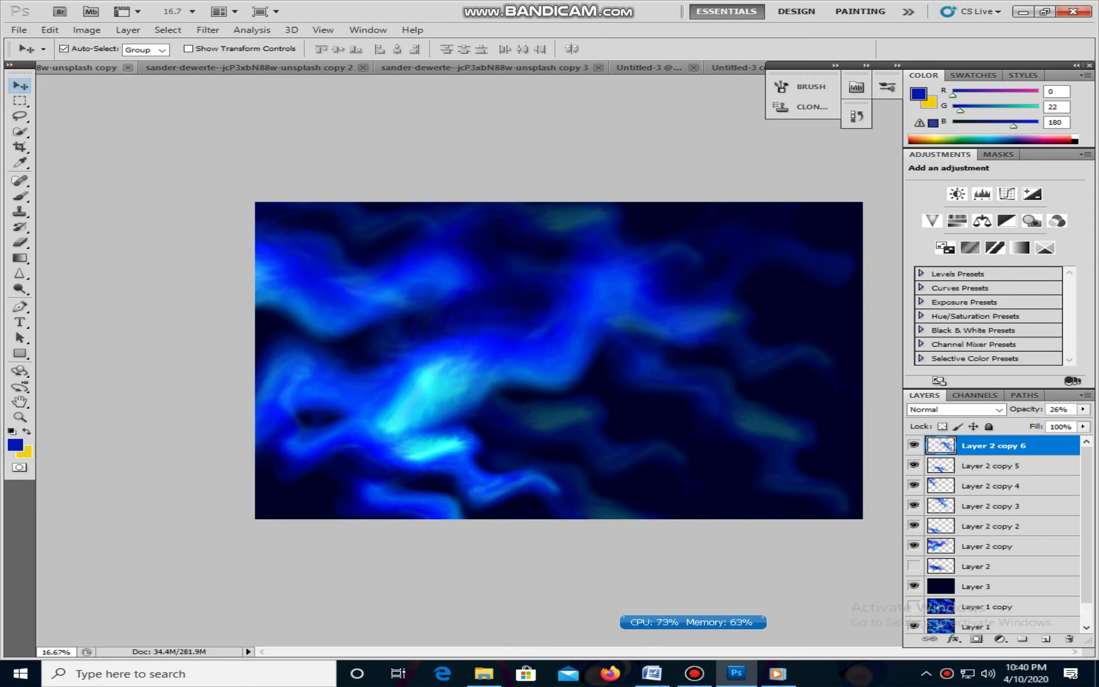
{"action": "key", "text": "ctrl+shift+e"}
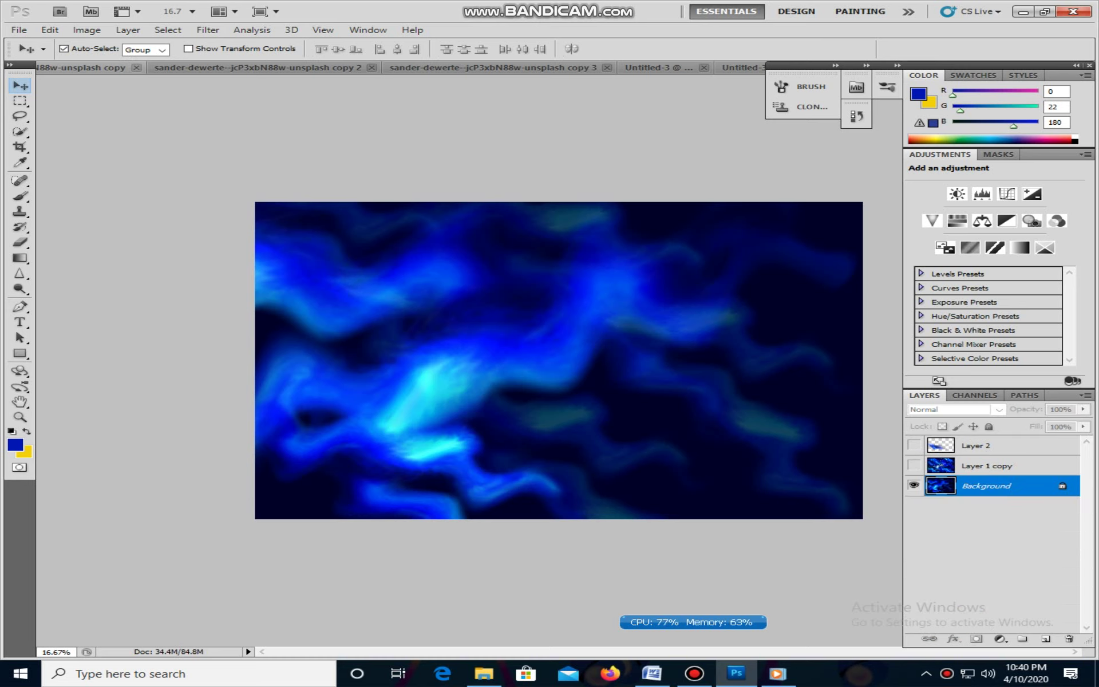
Show the starry Layer 2 around the canvas centre and soften its hard edges with a 494 px Eraser.
{"action": "left_click", "coordinate": [915, 445]}
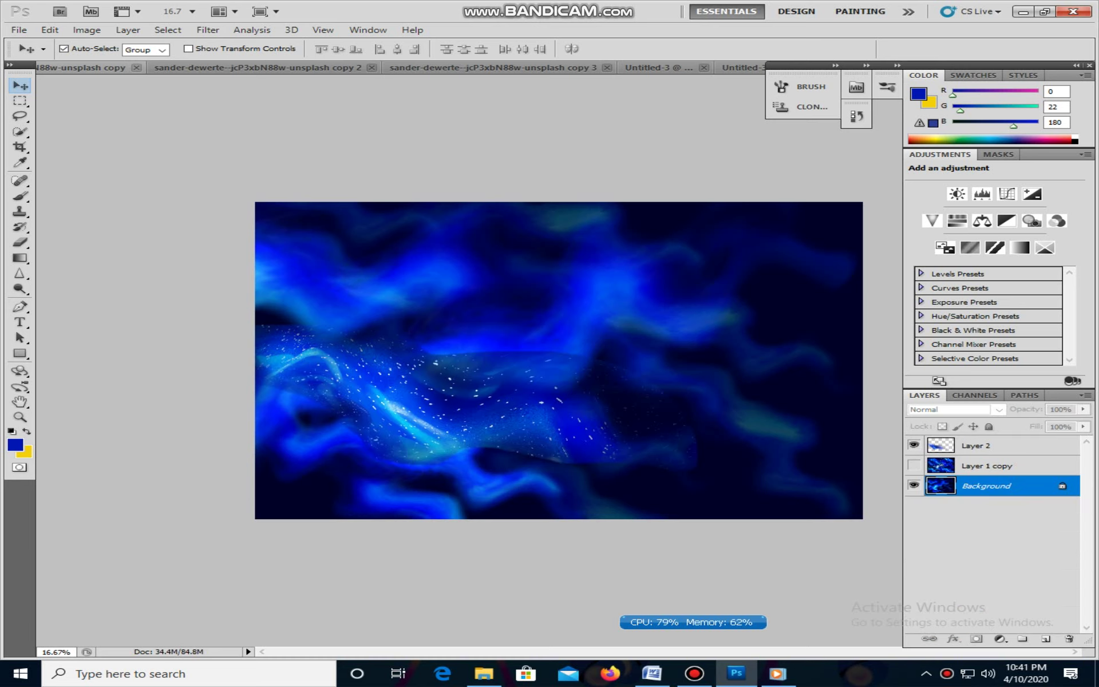
{"action": "mouse_move", "coordinate": [412, 409]}
{"action": "left_mouse_down"}
{"action": "mouse_move", "coordinate": [478, 351]}
{"action": "mouse_move", "coordinate": [552, 344]}
{"action": "left_mouse_up"}
{"action": "left_click", "coordinate": [20, 243]}
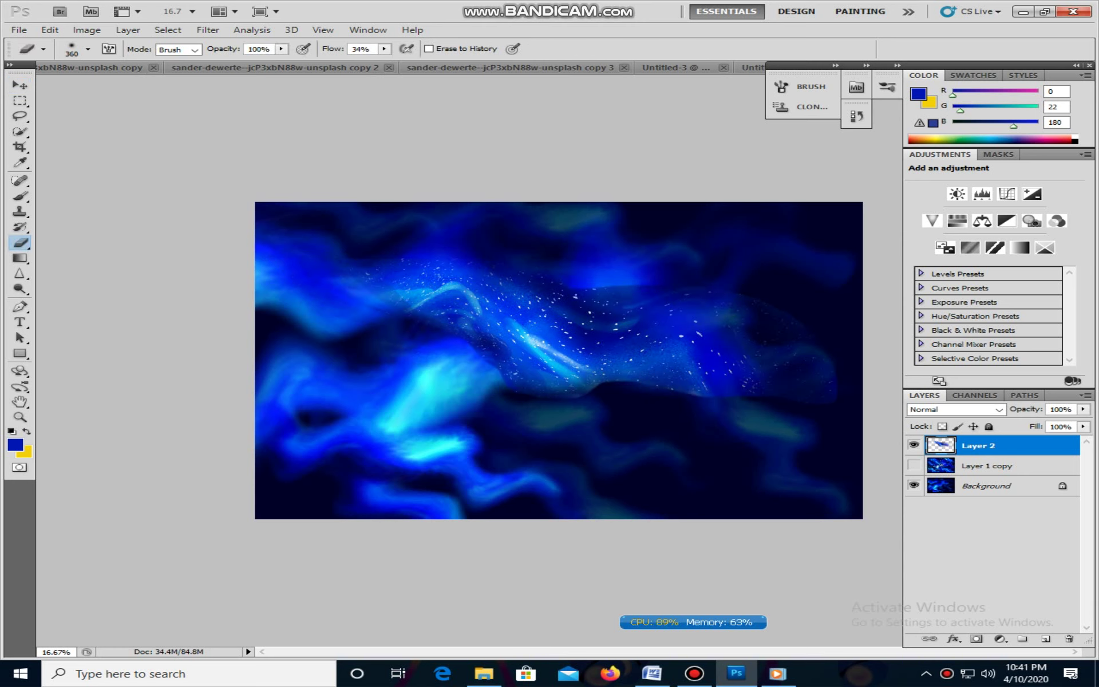
{"action": "right_click", "coordinate": [546, 269]}
{"action": "left_click_drag", "start_coordinate": [700, 298], "coordinate": [713, 298]}
{"action": "key", "text": "Return"}
{"action": "left_click", "coordinate": [619, 282]}
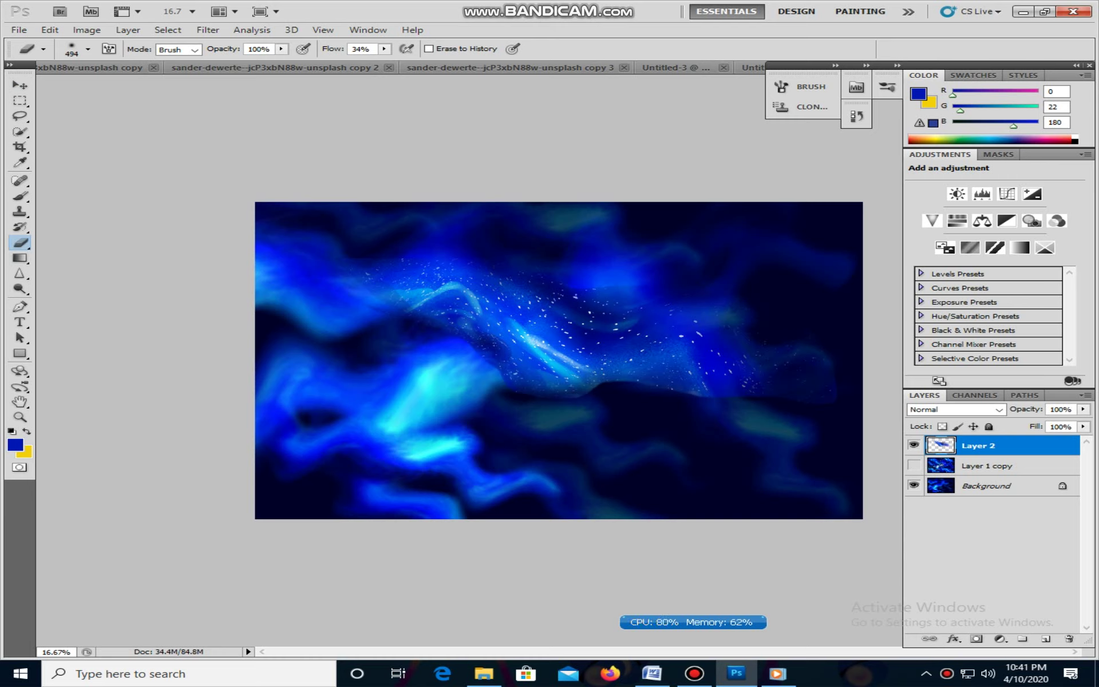
{"action": "mouse_move", "coordinate": [810, 382]}
{"action": "left_mouse_down"}
{"action": "mouse_move", "coordinate": [584, 402]}
{"action": "mouse_move", "coordinate": [813, 391]}
{"action": "left_mouse_up"}
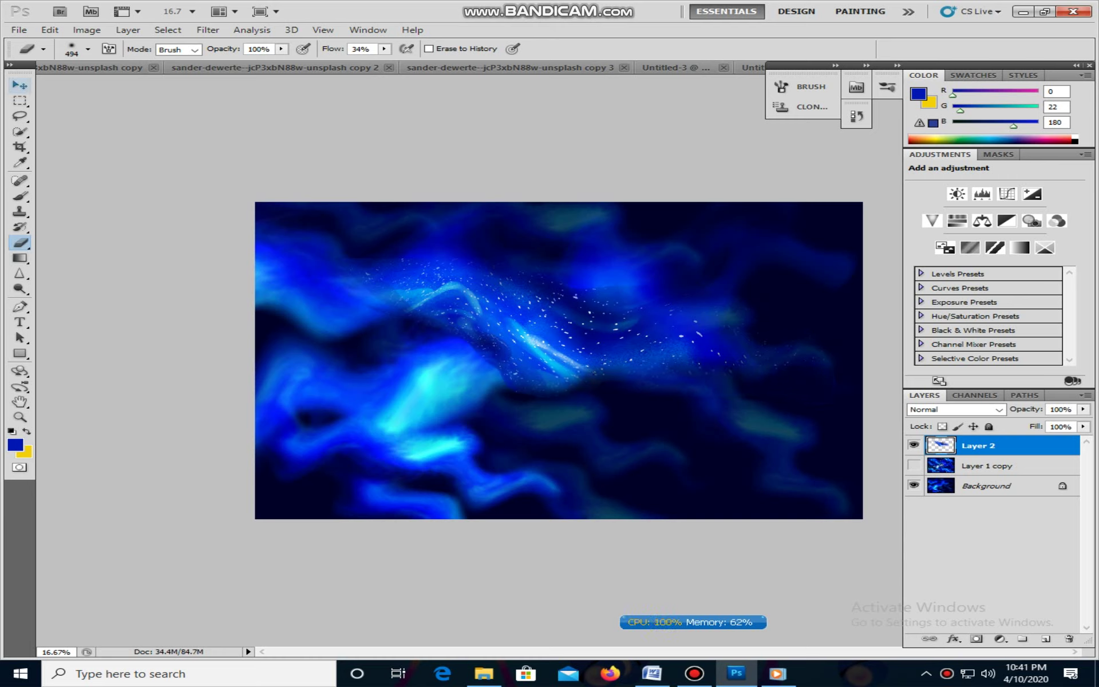
Move Layer 2 to the canvas's upper area and set its opacity to 37%.
{"action": "left_click", "coordinate": [20, 85]}
{"action": "left_click_drag", "start_coordinate": [541, 346], "coordinate": [427, 279]}
{"action": "left_click", "coordinate": [1083, 409]}
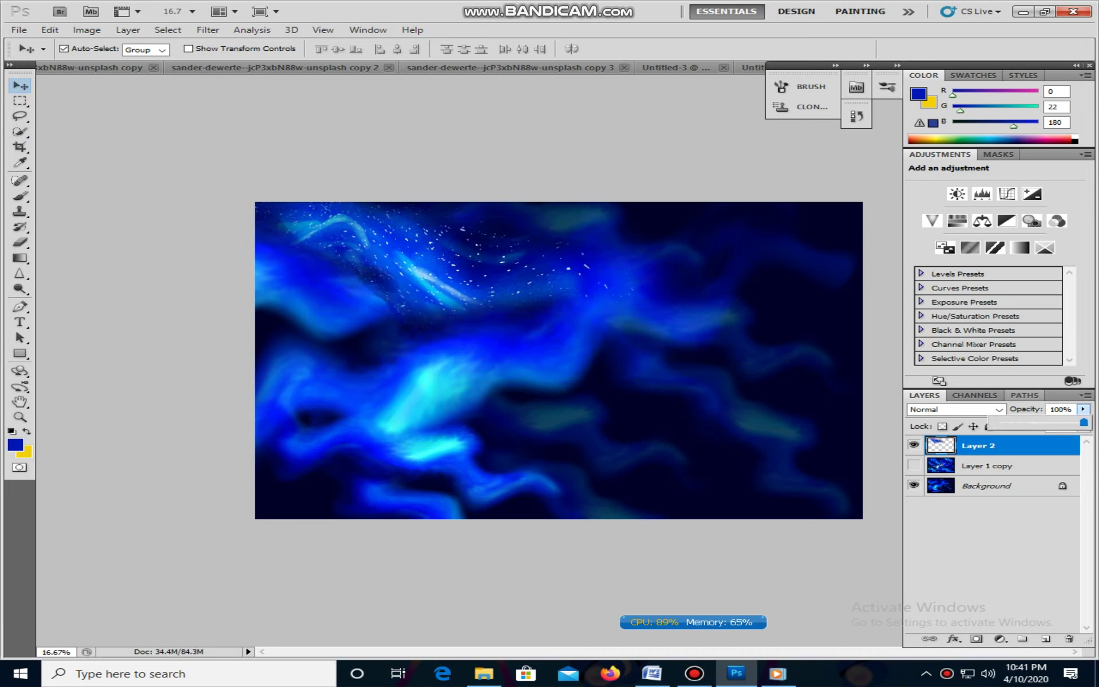
{"action": "left_click_drag", "start_coordinate": [1084, 423], "coordinate": [1028, 423]}
Duplicate Layer 2, widen the copy to about 200%, rotate it about -171° and place it along the canvas's lower part.
{"action": "left_click_drag", "start_coordinate": [441, 276], "coordinate": [689, 451]}
{"action": "key", "text": "ctrl+t"}
{"action": "left_click_drag", "start_coordinate": [467, 475], "coordinate": [834, 234]}
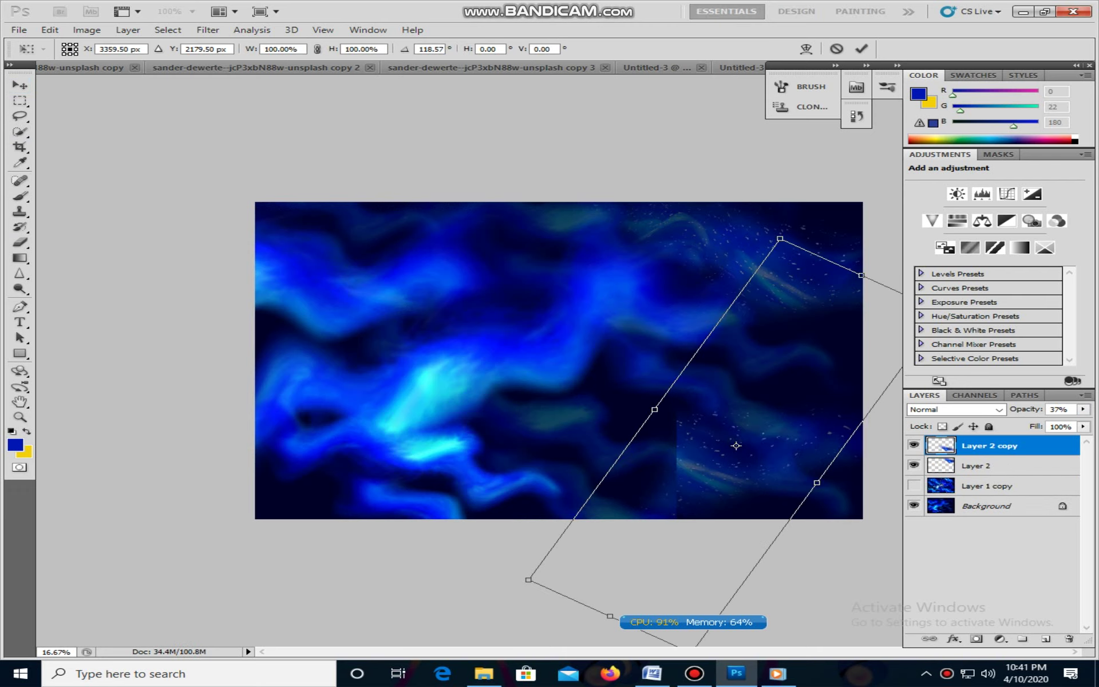
{"action": "left_click_drag", "start_coordinate": [736, 445], "coordinate": [734, 358]}
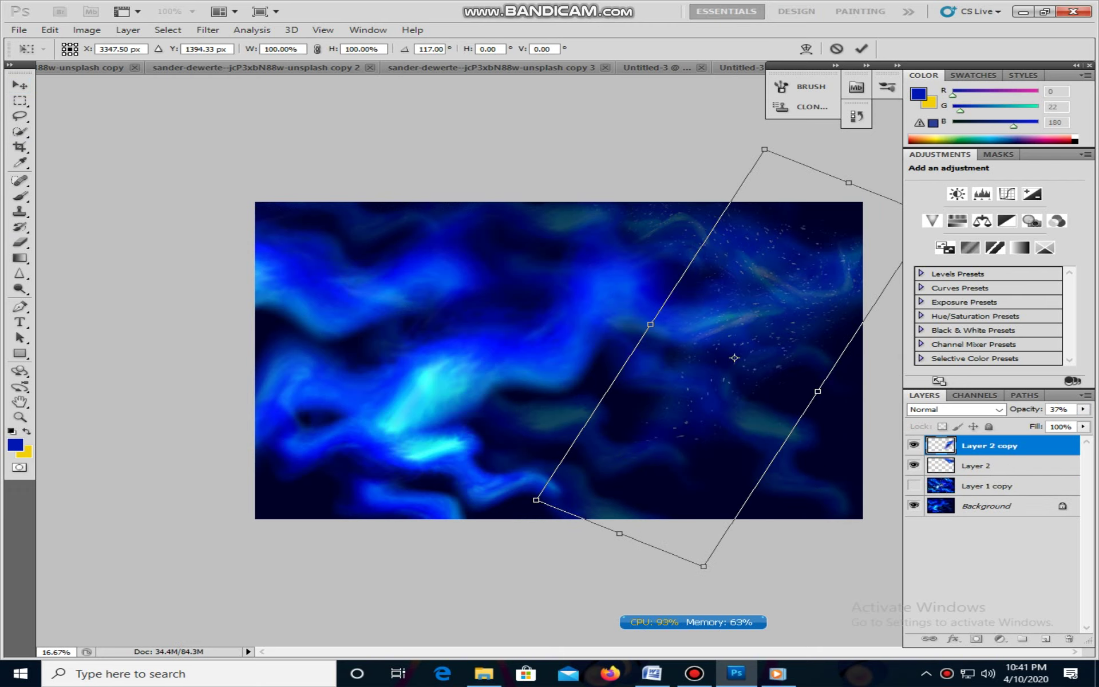
{"action": "left_click_drag", "start_coordinate": [849, 182], "coordinate": [964, 7]}
{"action": "left_click_drag", "start_coordinate": [882, 355], "coordinate": [784, 465]}
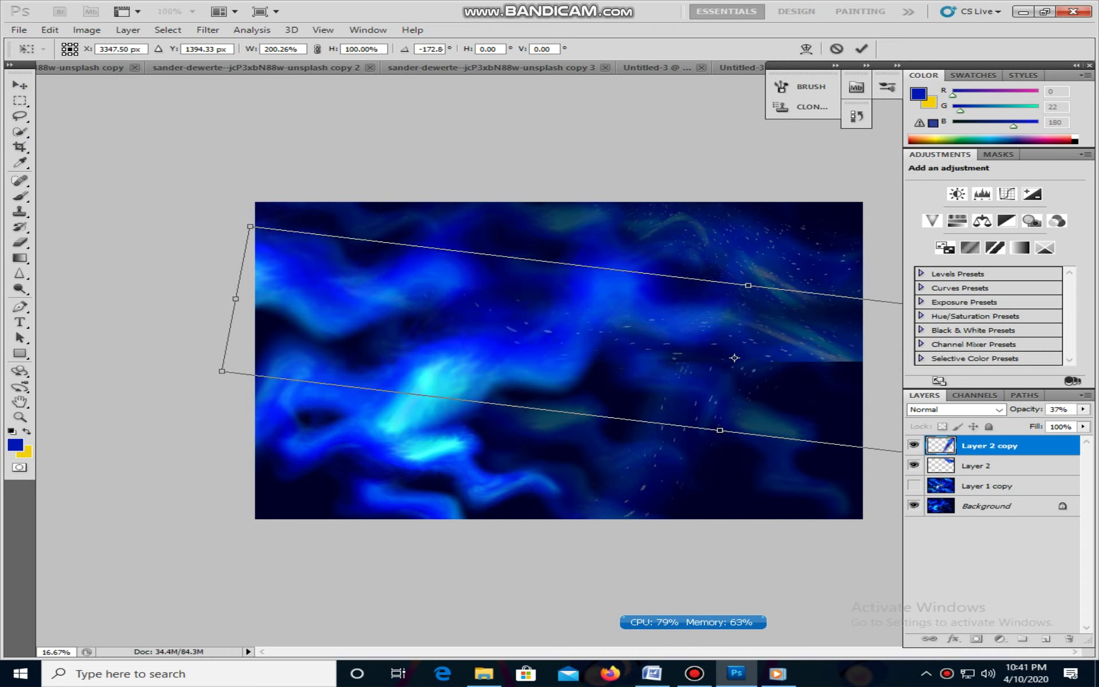
{"action": "left_click_drag", "start_coordinate": [710, 343], "coordinate": [655, 468]}
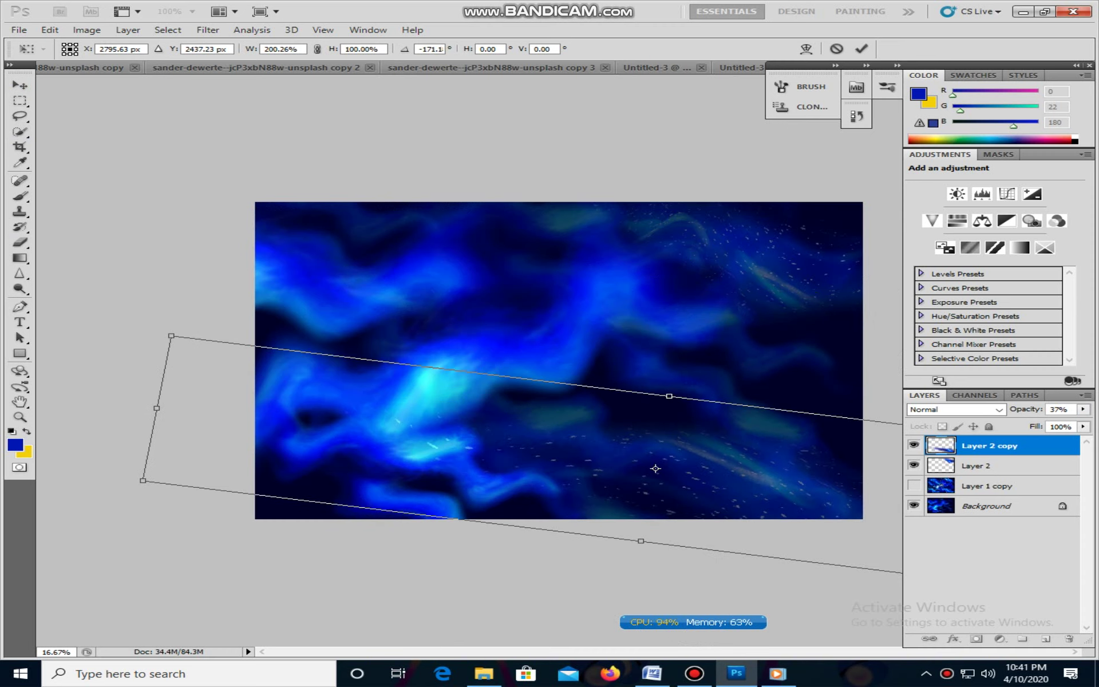
{"action": "key", "text": "Return"}
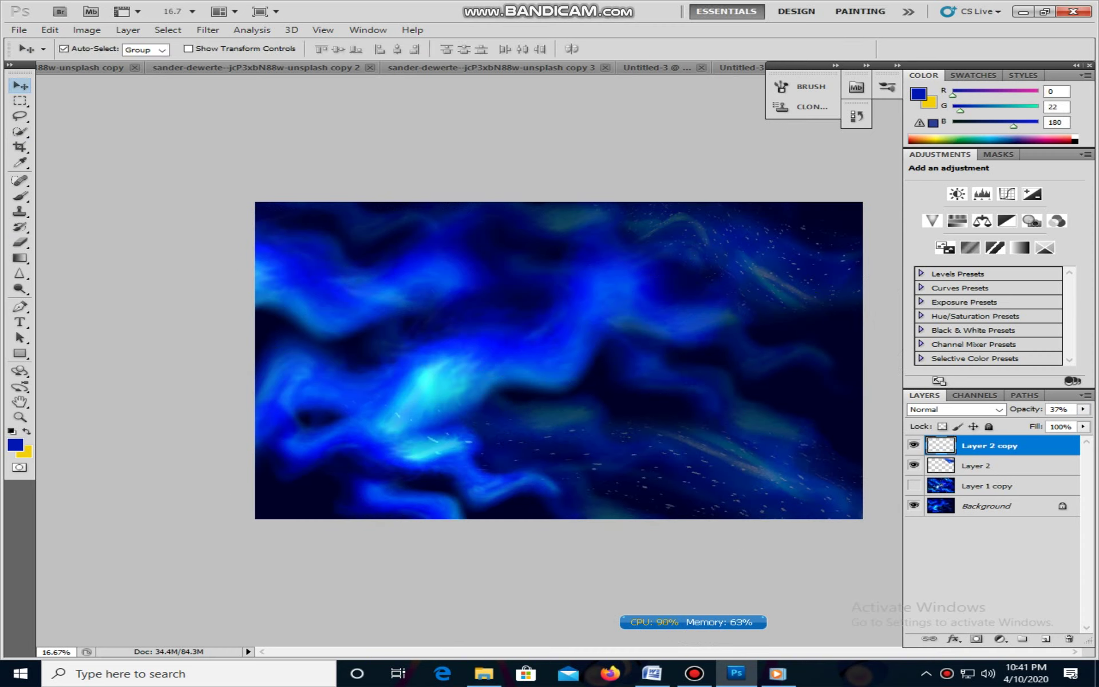
Merge the visible layers and brighten the midtones of a duplicated Background with Levels.
{"action": "key", "text": "ctrl+shift+e"}
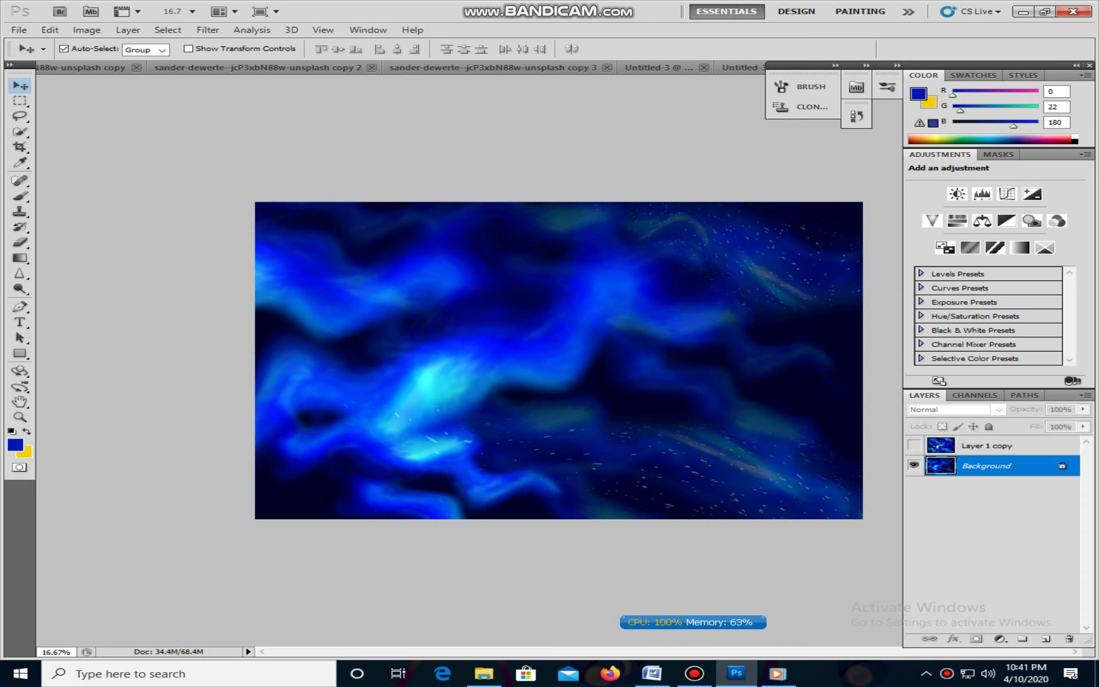
{"action": "key", "text": "ctrl+j"}
{"action": "key", "text": "ctrl+l"}
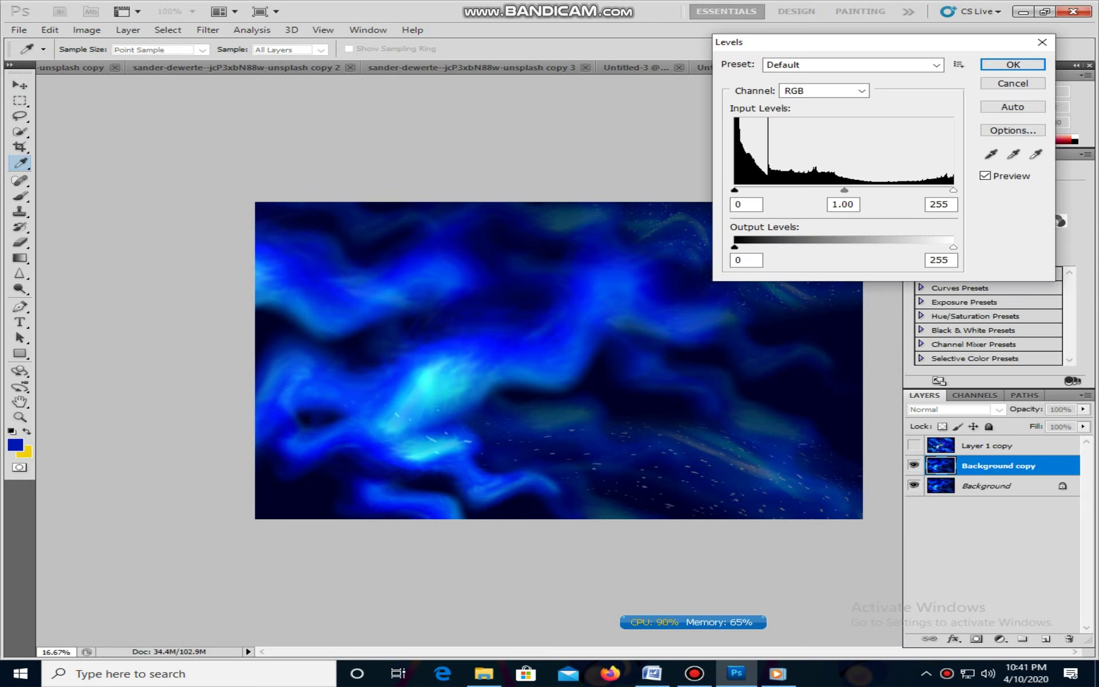
{"action": "left_click_drag", "start_coordinate": [844, 189], "coordinate": [806, 190]}
{"action": "left_click", "coordinate": [1013, 66]}
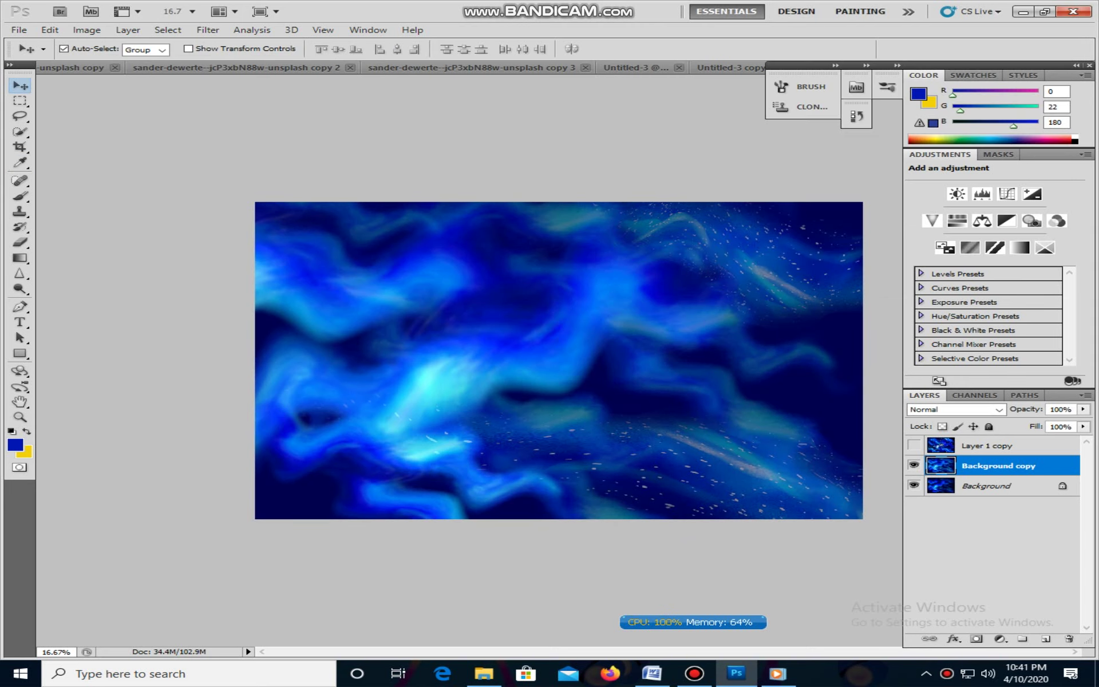
Add a new layer above Background copy and set the Brush's foreground color to web-safe white ffffff.
{"action": "key", "text": "ctrl+shift+n"}
{"action": "key", "text": "Return"}
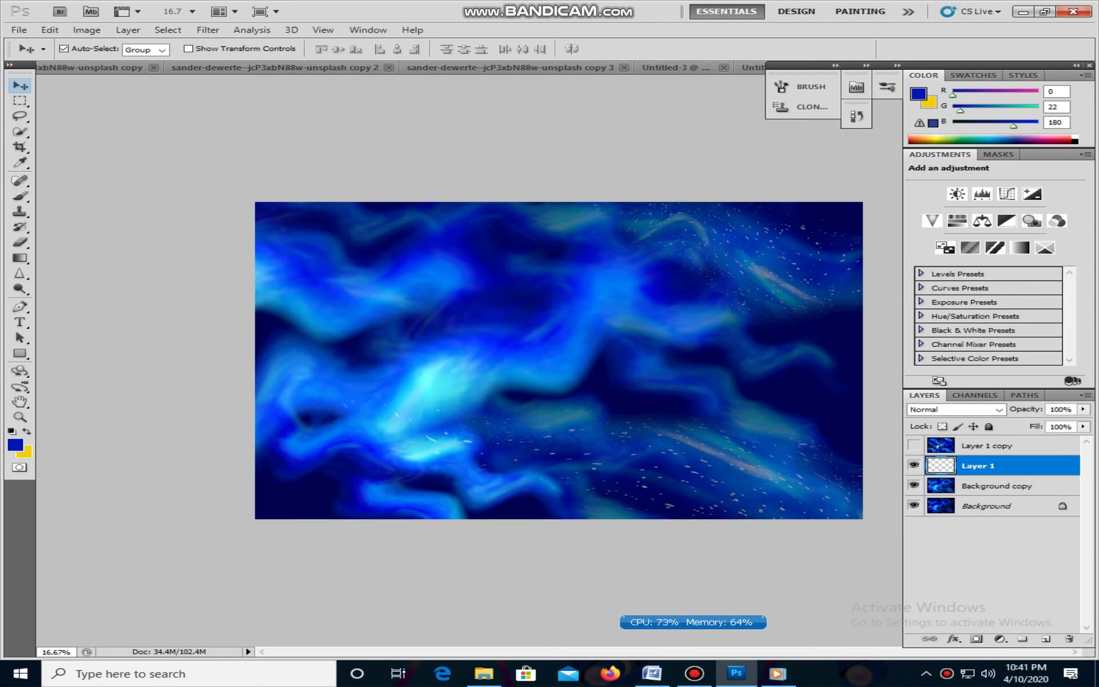
{"action": "key", "text": "b"}
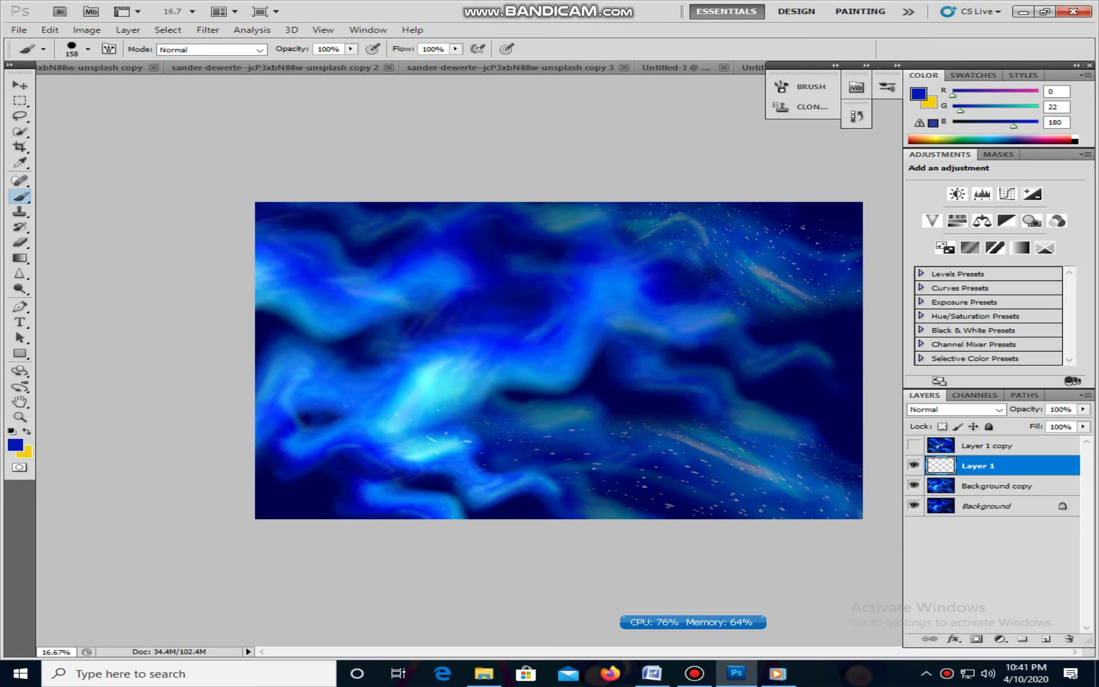
{"action": "left_click", "coordinate": [16, 445]}
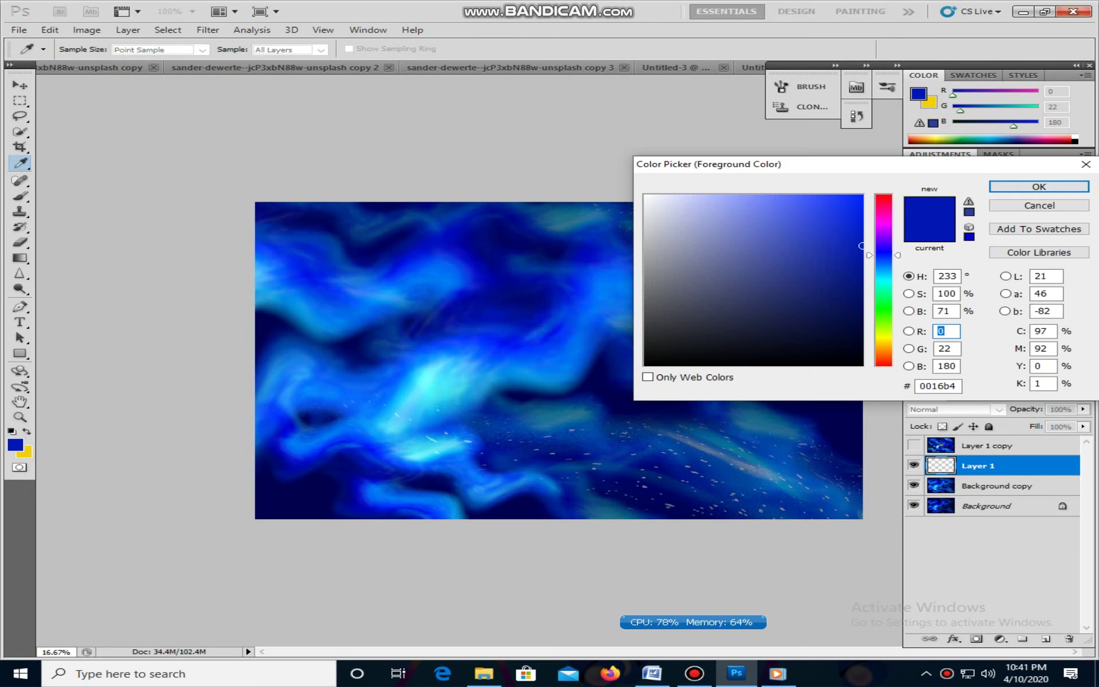
{"action": "left_click", "coordinate": [647, 378]}
{"action": "left_click", "coordinate": [650, 199]}
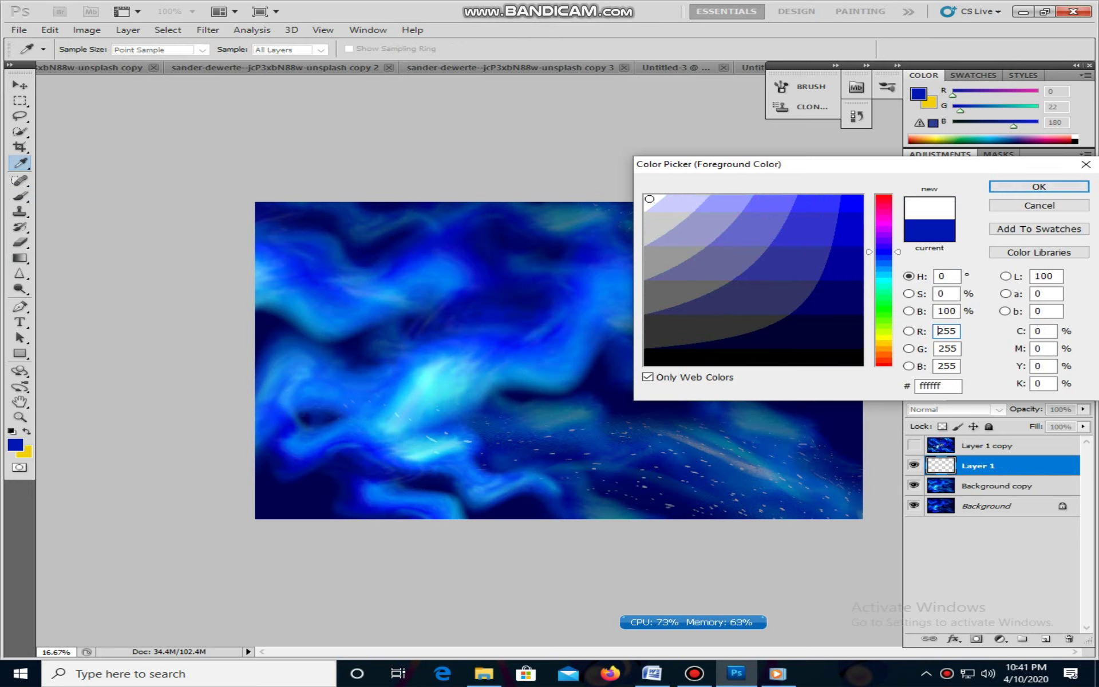
{"action": "left_click", "coordinate": [1039, 187]}
Set the hard round brush to 21 px and dot white stars across the canvas's upper area.
{"action": "right_click", "coordinate": [459, 309]}
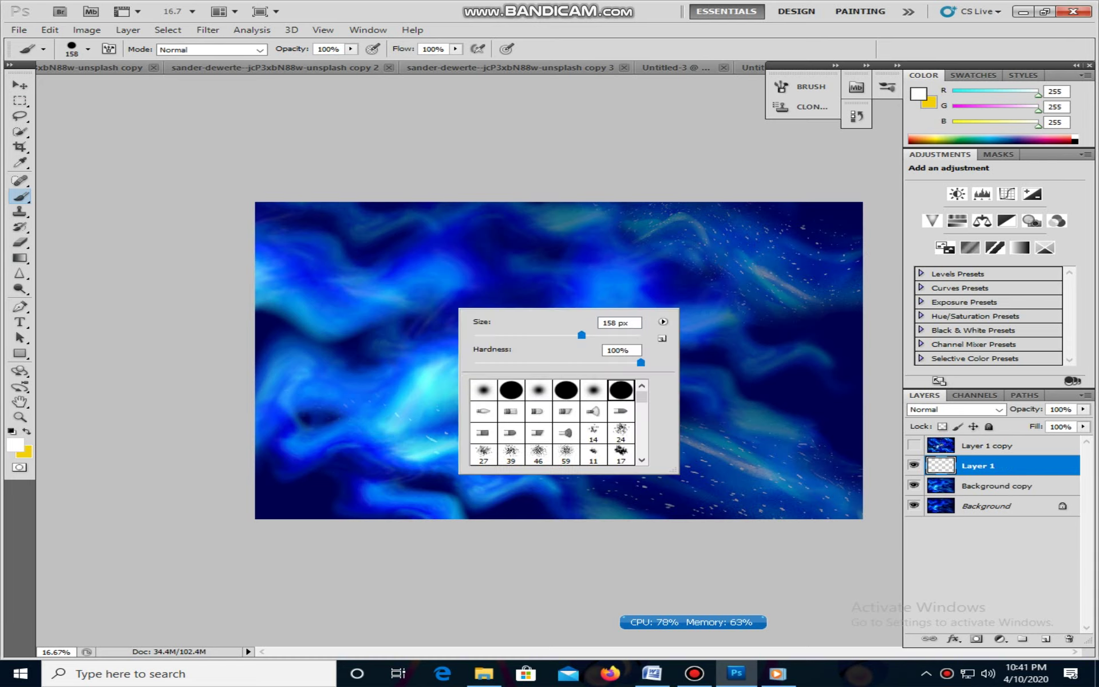
{"action": "left_click", "coordinate": [490, 335]}
{"action": "left_click", "coordinate": [387, 300]}
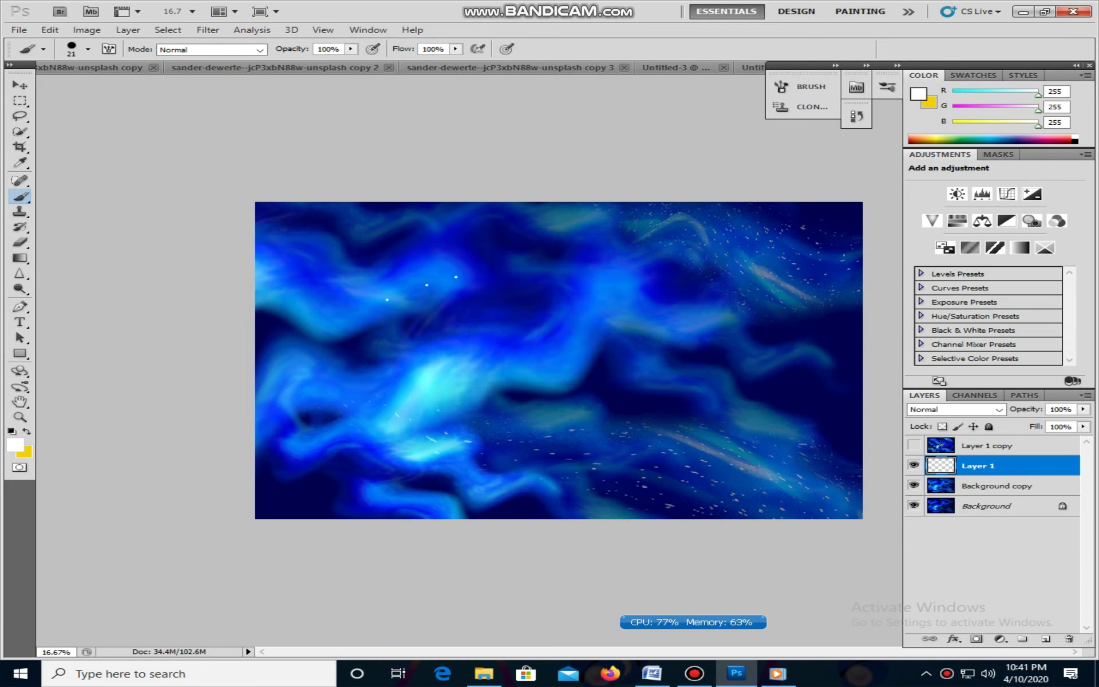
{"action": "left_click", "coordinate": [463, 316]}
{"action": "right_click", "coordinate": [623, 266]}
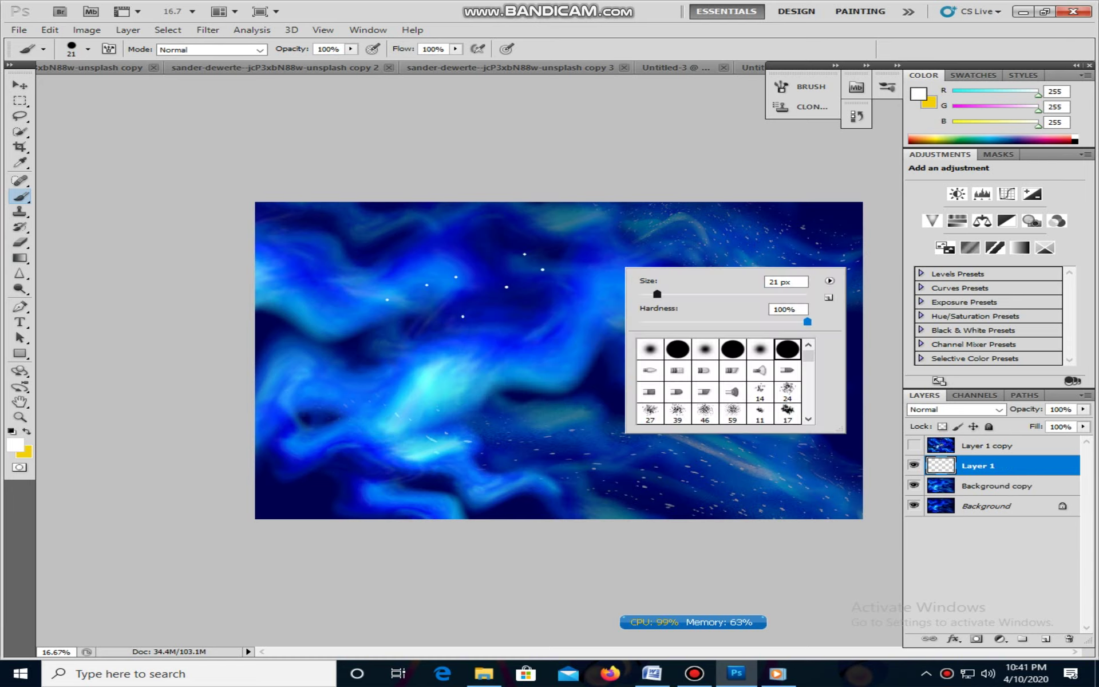
{"action": "left_click", "coordinate": [662, 257]}
{"action": "left_click", "coordinate": [711, 242]}
{"action": "left_click", "coordinate": [780, 233]}
{"action": "left_click", "coordinate": [783, 259]}
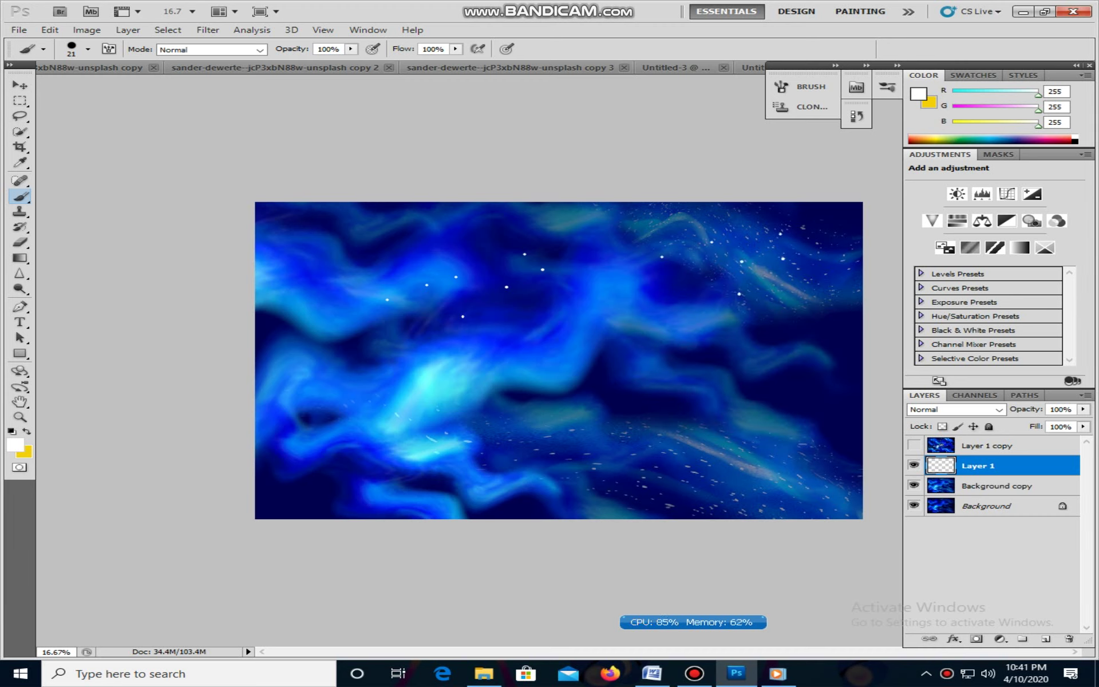
{"action": "left_click", "coordinate": [597, 259]}
{"action": "left_click", "coordinate": [596, 283]}
{"action": "left_click", "coordinate": [563, 279]}
{"action": "left_click", "coordinate": [526, 269]}
{"action": "left_click", "coordinate": [490, 254]}
{"action": "left_click", "coordinate": [451, 247]}
{"action": "left_click", "coordinate": [463, 269]}
Reduce the brush to 15 px and paint smaller white stars across the canvas's upper half.
{"action": "right_click", "coordinate": [389, 261]}
{"action": "left_click_drag", "start_coordinate": [421, 287], "coordinate": [420, 295]}
{"action": "left_click", "coordinate": [370, 270]}
{"action": "left_click", "coordinate": [340, 261]}
{"action": "left_click", "coordinate": [283, 248]}
{"action": "left_click", "coordinate": [295, 286]}
{"action": "left_click", "coordinate": [544, 303]}
{"action": "left_click", "coordinate": [814, 315]}
{"action": "left_click_drag", "start_coordinate": [682, 327], "coordinate": [679, 327]}
{"action": "left_click", "coordinate": [588, 322]}
{"action": "left_click", "coordinate": [562, 313]}
{"action": "left_click", "coordinate": [506, 331]}
{"action": "left_click", "coordinate": [446, 341]}
{"action": "left_click", "coordinate": [394, 333]}
{"action": "left_click_drag", "start_coordinate": [405, 372], "coordinate": [416, 372]}
{"action": "left_click", "coordinate": [524, 342]}
{"action": "left_click", "coordinate": [447, 345]}
{"action": "left_click", "coordinate": [391, 332]}
{"action": "left_click", "coordinate": [429, 311]}
Duplicate the star layer, shrink the copy to about 74% and merge it down into Layer 1.
{"action": "key", "text": "ctrl+j"}
{"action": "key", "text": "ctrl+t"}
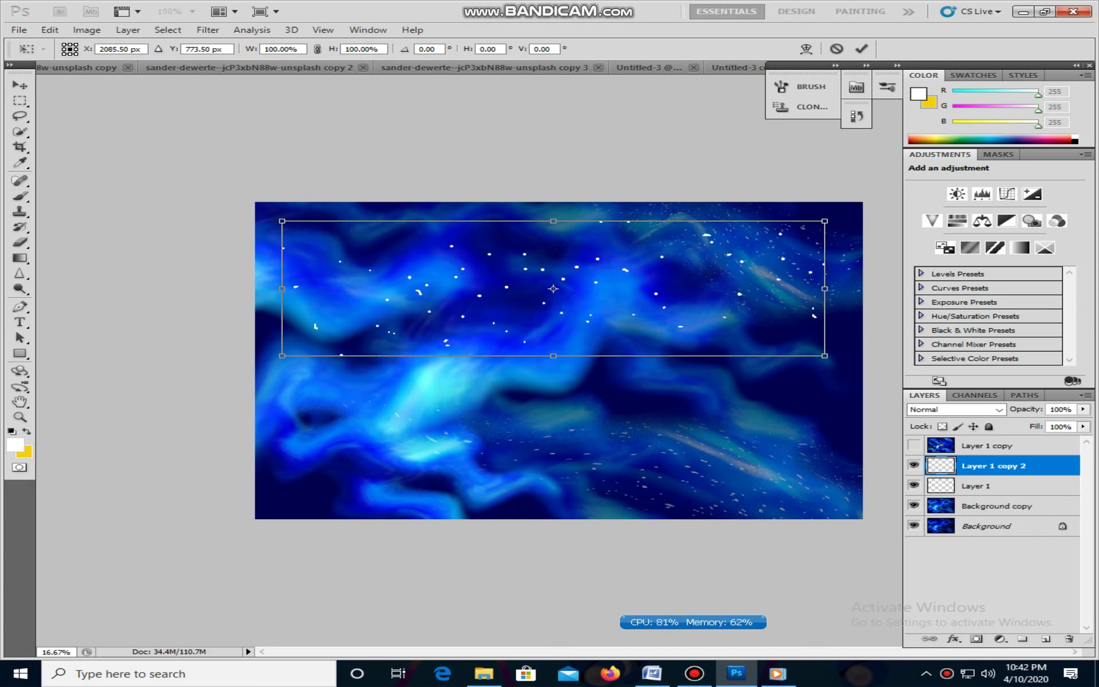
{"action": "left_click_drag", "start_coordinate": [824, 221], "coordinate": [754, 238]}
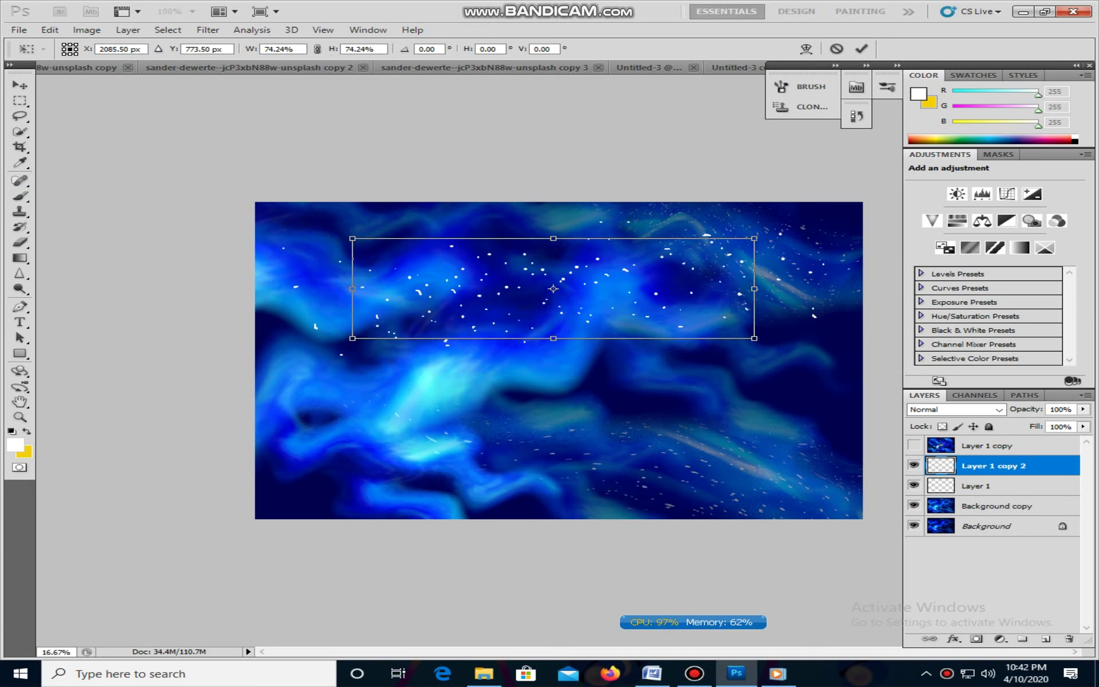
{"action": "key", "text": "b"}
{"action": "key", "text": "Return"}
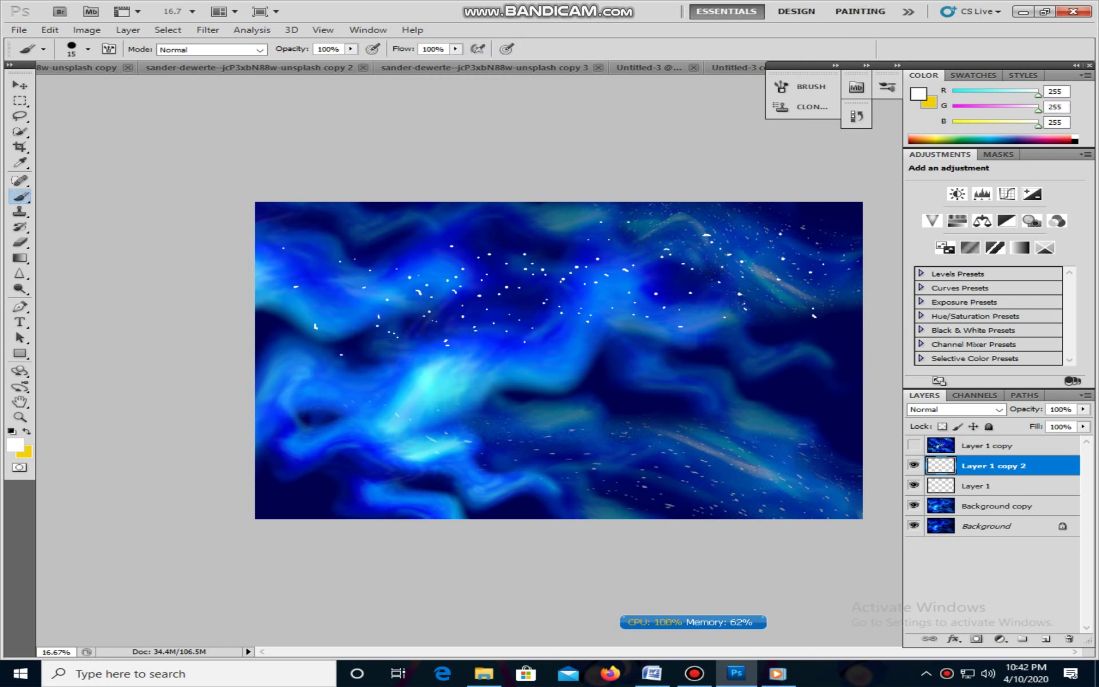
{"action": "key", "text": "ctrl+e"}
Duplicate Layer 1, scale the copy to about 90%, move it over the canvas's upper-left area and merge it down.
{"action": "key", "text": "ctrl+j"}
{"action": "key", "text": "ctrl+t"}
{"action": "left_click_drag", "start_coordinate": [825, 221], "coordinate": [799, 228]}
{"action": "left_click_drag", "start_coordinate": [659, 274], "coordinate": [522, 239]}
{"action": "left_click_drag", "start_coordinate": [417, 252], "coordinate": [416, 248]}
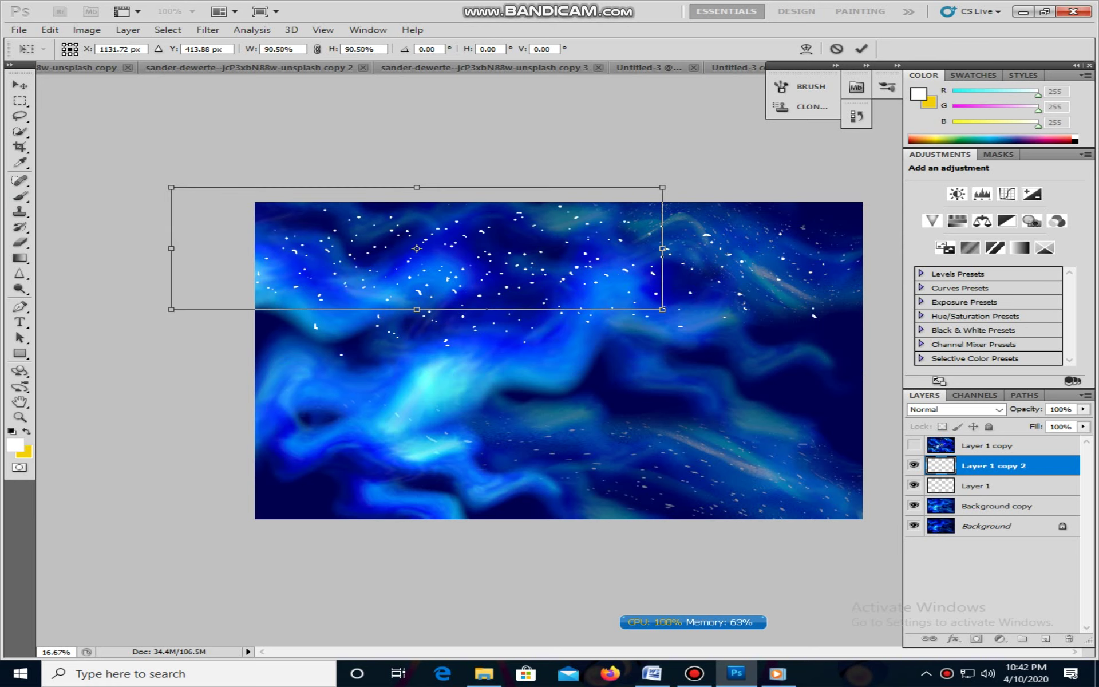
{"action": "key", "text": "b"}
{"action": "key", "text": "Return"}
{"action": "key", "text": "ctrl+e"}
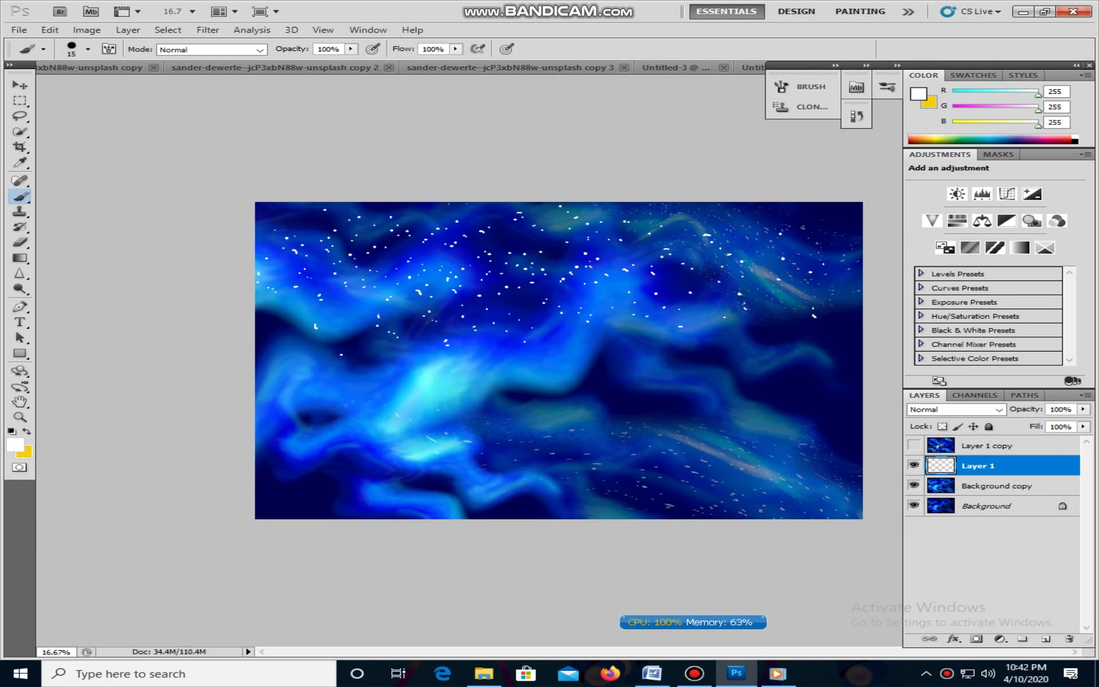
Shrink the merged star layer proportionally about its center.
{"action": "key", "text": "ctrl+t"}
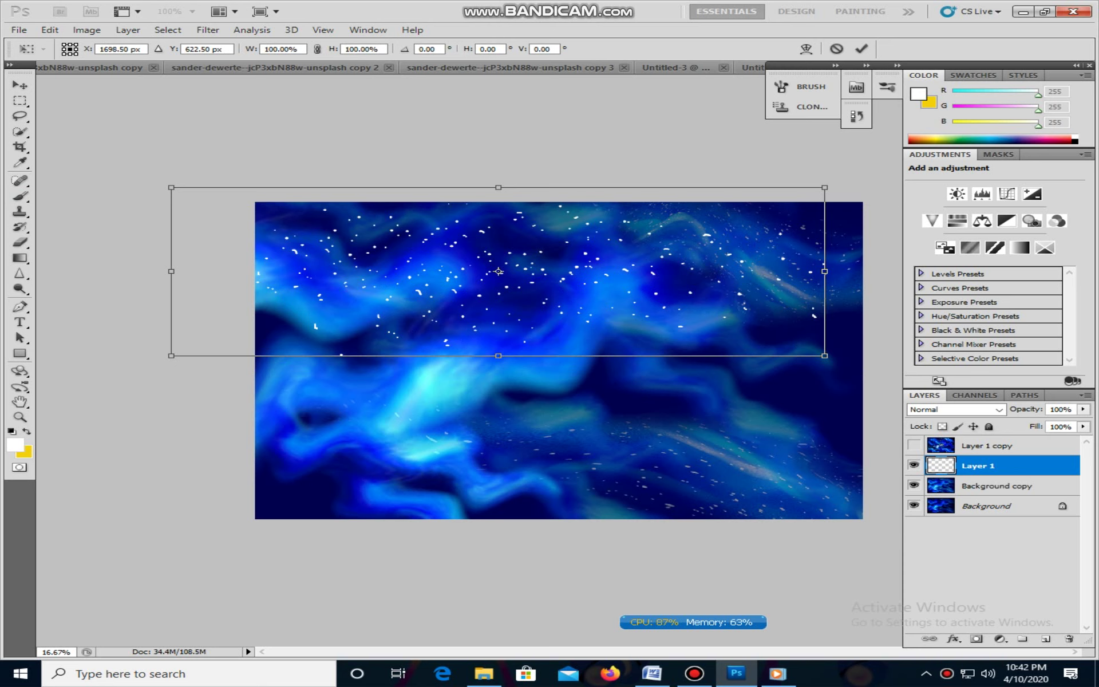
{"action": "left_click_drag", "start_coordinate": [824, 188], "coordinate": [760, 205]}
{"action": "key", "text": "Return"}
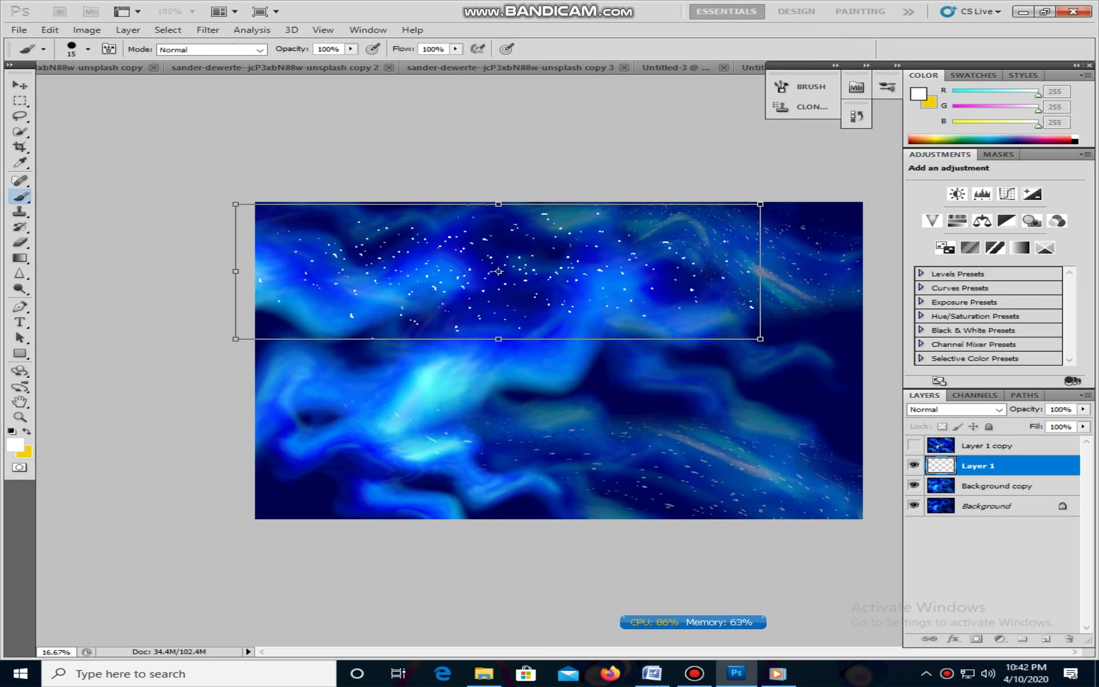
Duplicate Layer 1, scale the copy to about 66%, rotate it about 38.6°, place it over the canvas's right edge and merge it down.
{"action": "key", "text": "ctrl+j"}
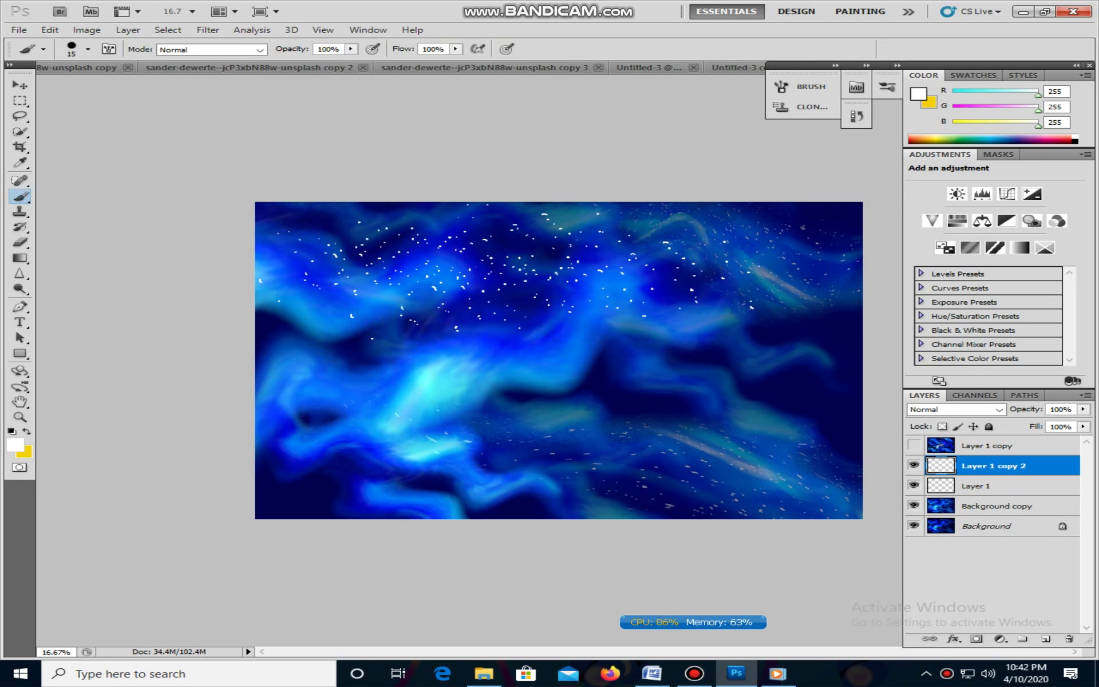
{"action": "key", "text": "ctrl+t"}
{"action": "left_click_drag", "start_coordinate": [760, 204], "coordinate": [672, 227]}
{"action": "left_click_drag", "start_coordinate": [595, 263], "coordinate": [851, 256]}
{"action": "left_click_drag", "start_coordinate": [859, 206], "coordinate": [880, 284]}
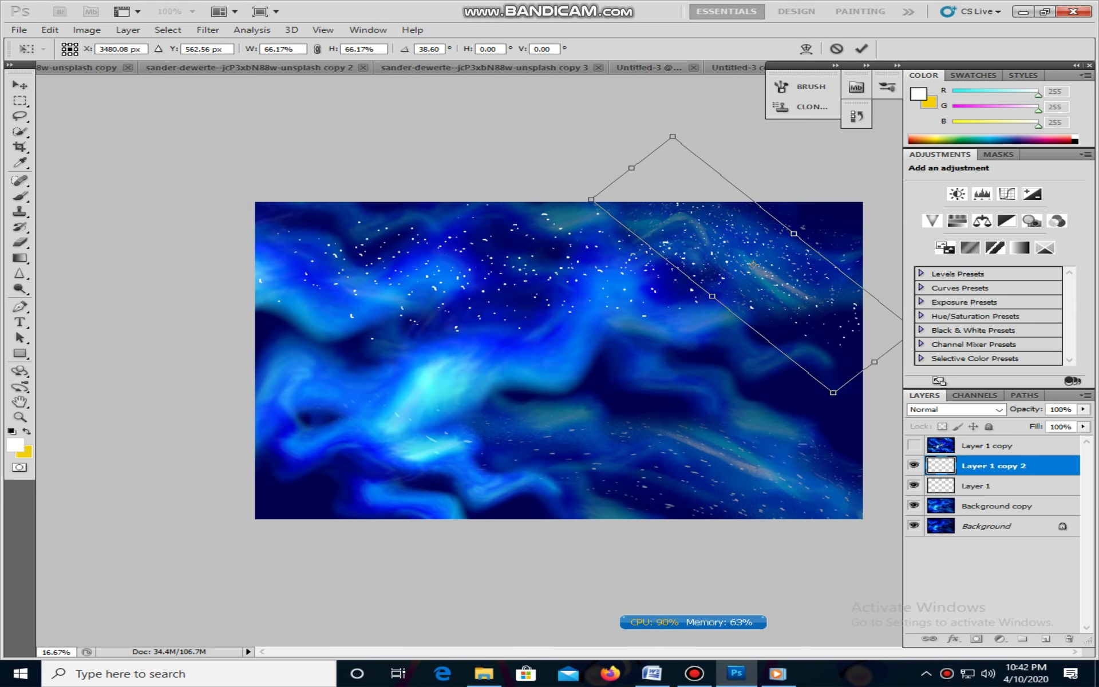
{"action": "left_click_drag", "start_coordinate": [801, 286], "coordinate": [879, 360]}
{"action": "key", "text": "b"}
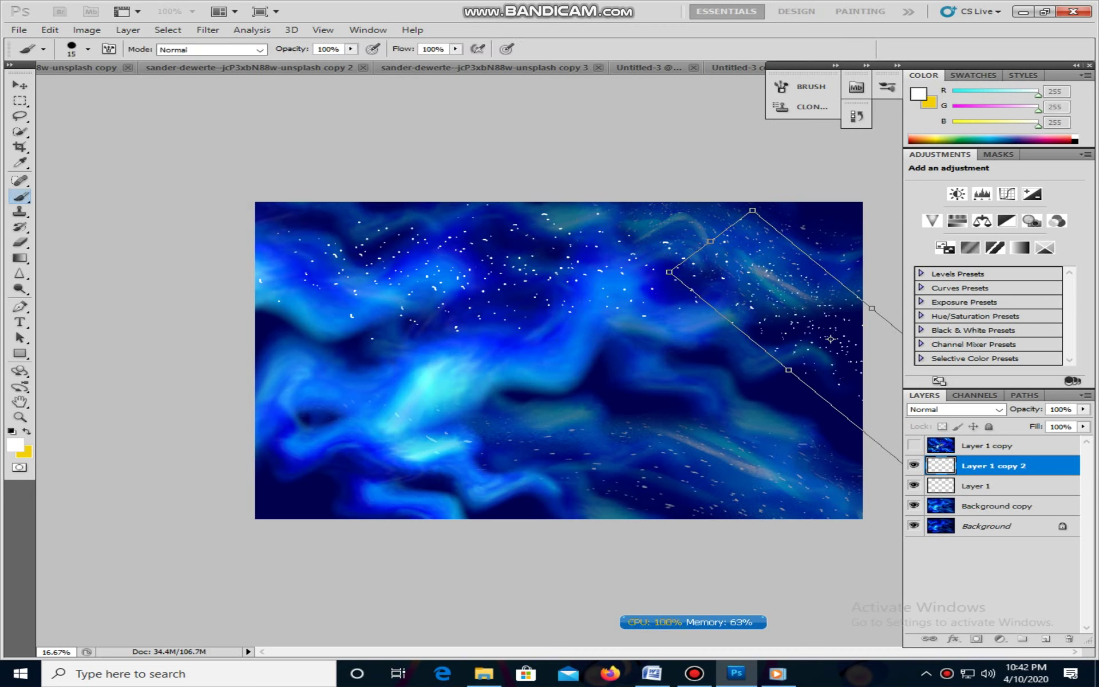
{"action": "key", "text": "ctrl+e"}
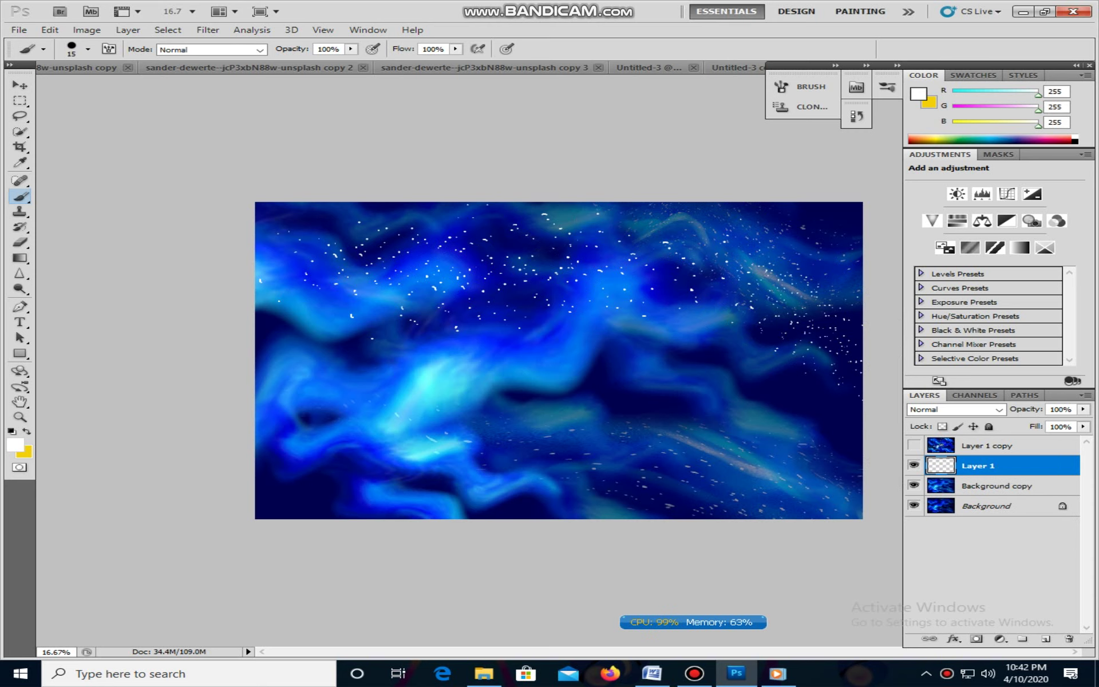
{"action": "left_click_drag", "start_coordinate": [405, 322], "coordinate": [623, 256]}
{"action": "key", "text": "ctrl+alt+z"}
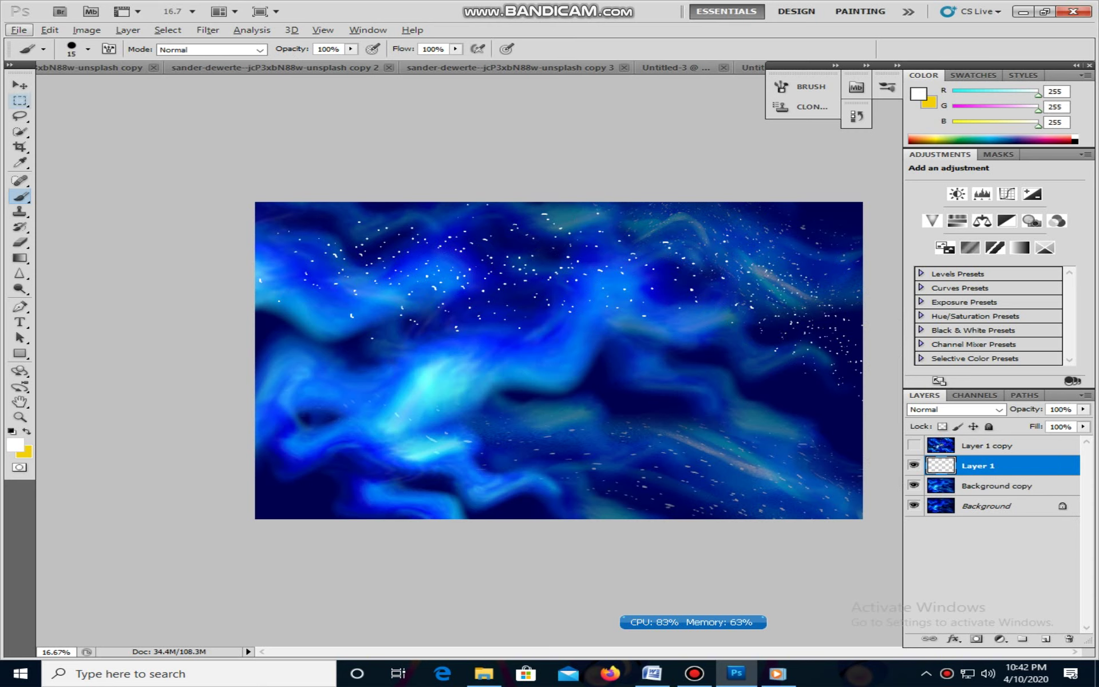
{"action": "key", "text": "v"}
{"action": "key", "text": "v"}
{"action": "key", "text": "ctrl+z"}
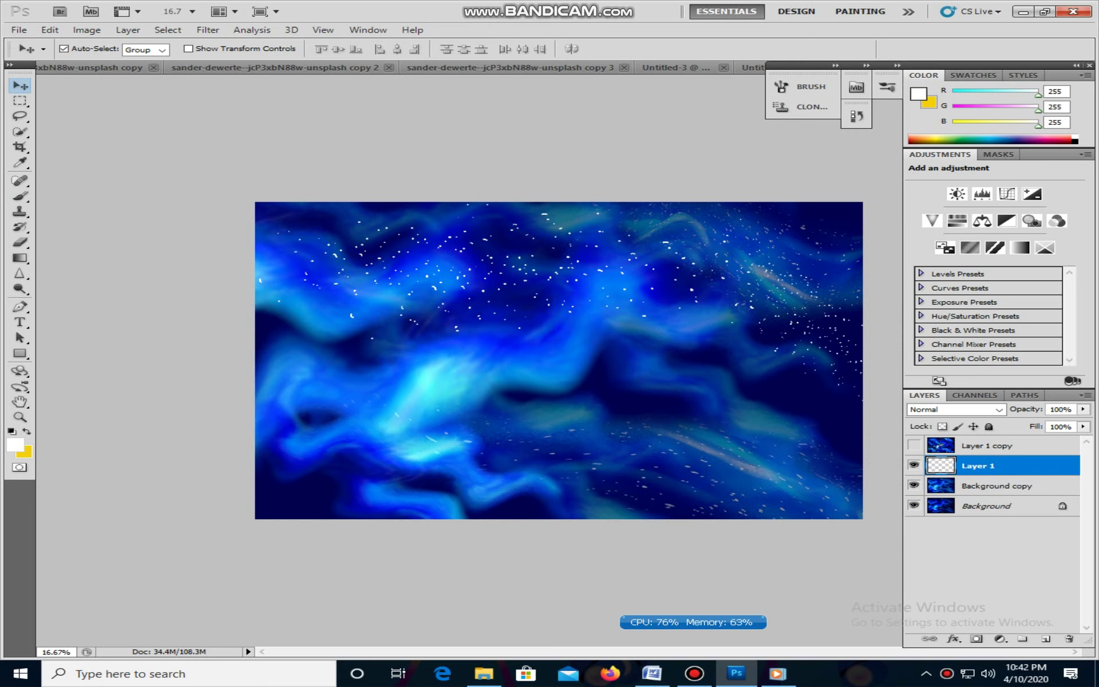
{"action": "left_click_drag", "start_coordinate": [559, 355], "coordinate": [559, 422]}
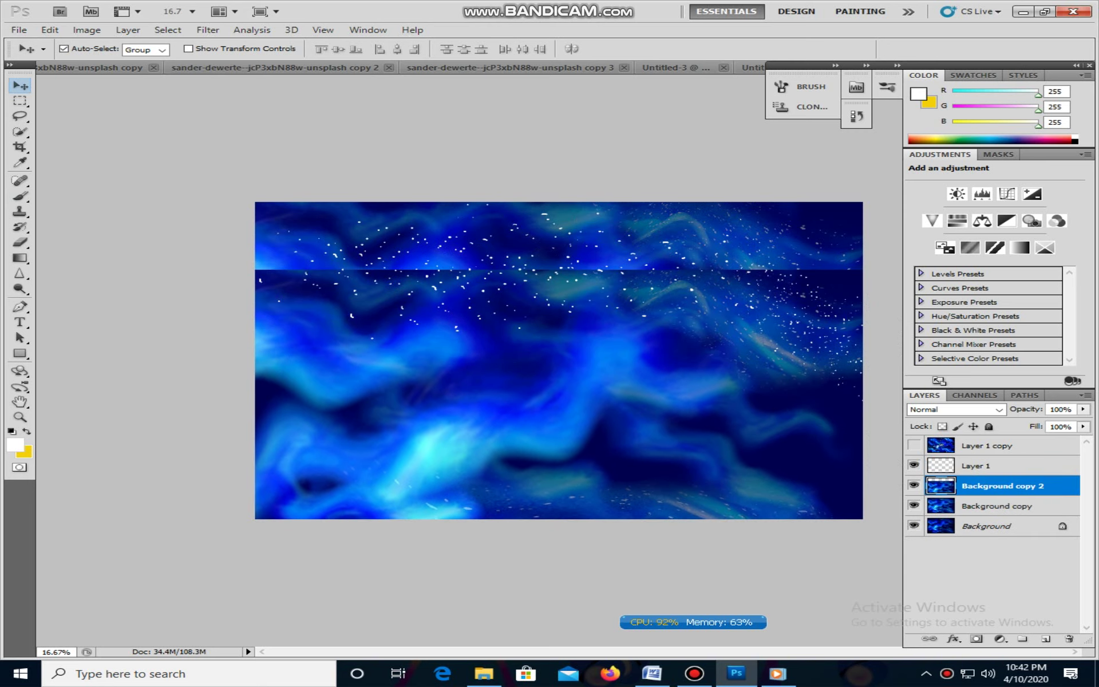
{"action": "key", "text": "ctrl+z"}
Turn off the Move tool's Auto-Select and place a copy of Layer 1, scaled to about 67%, over the canvas's central area.
{"action": "left_click", "coordinate": [63, 49]}
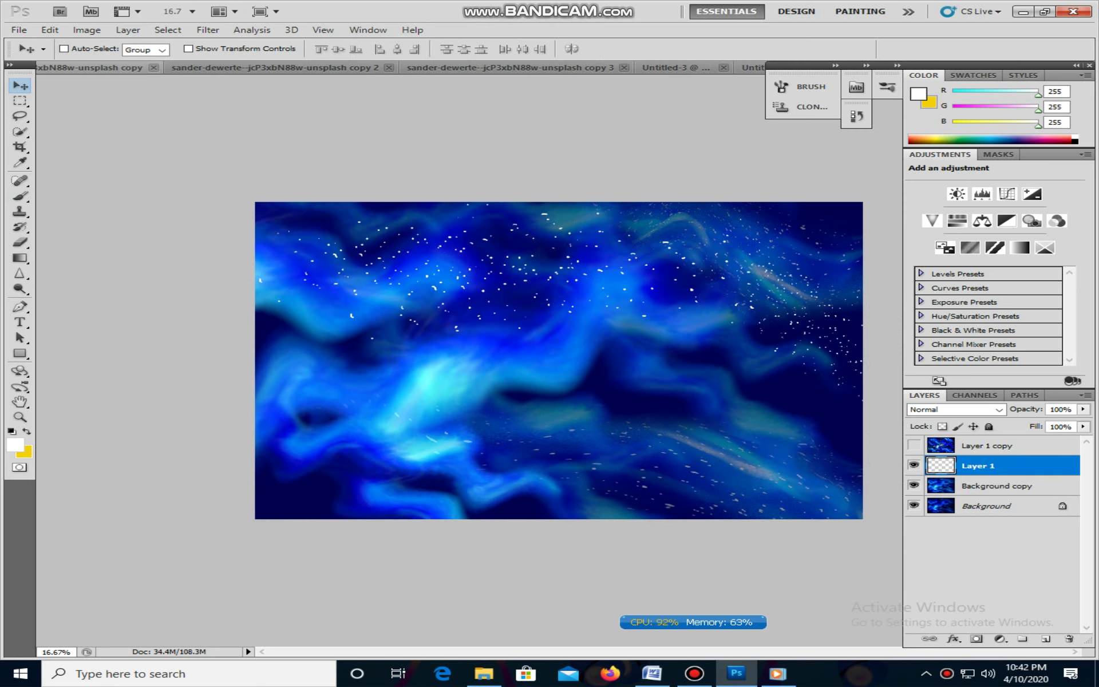
{"action": "key", "text": "ctrl+j"}
{"action": "key", "text": "ctrl+t"}
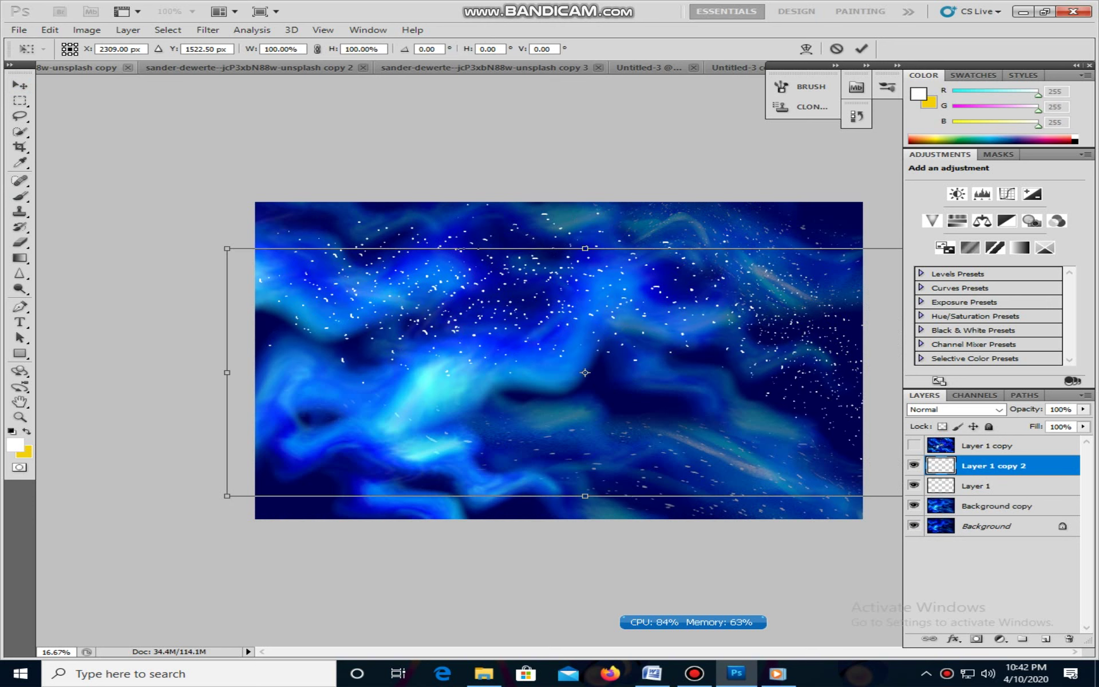
{"action": "left_click_drag", "start_coordinate": [227, 249], "coordinate": [394, 306]}
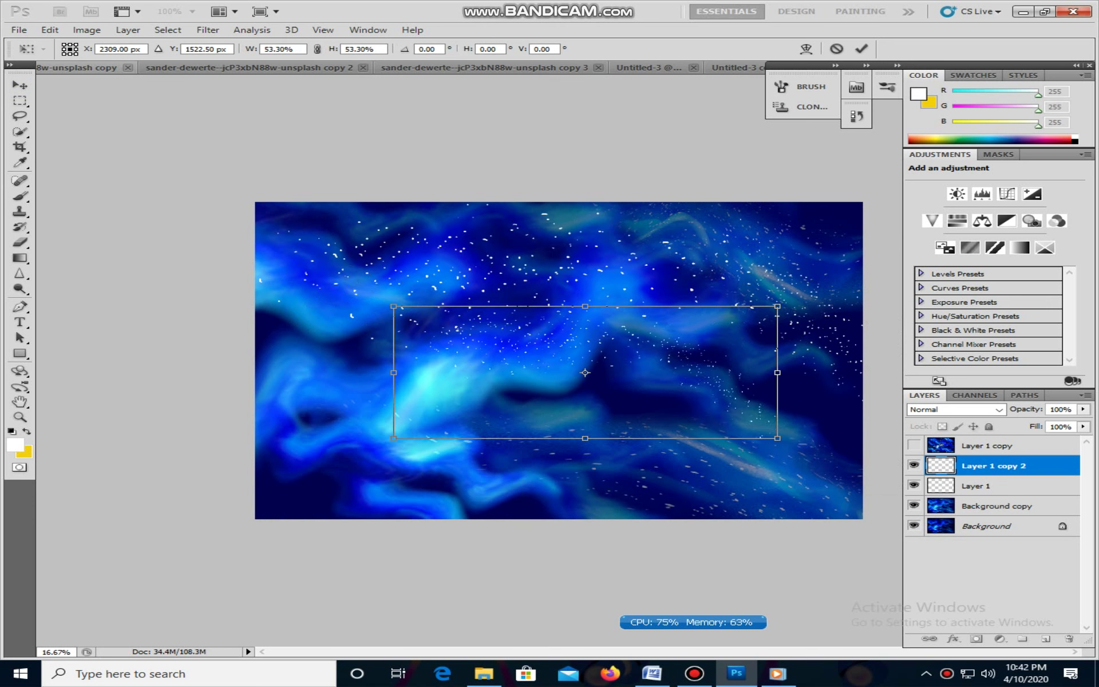
{"action": "left_click_drag", "start_coordinate": [585, 373], "coordinate": [402, 343]}
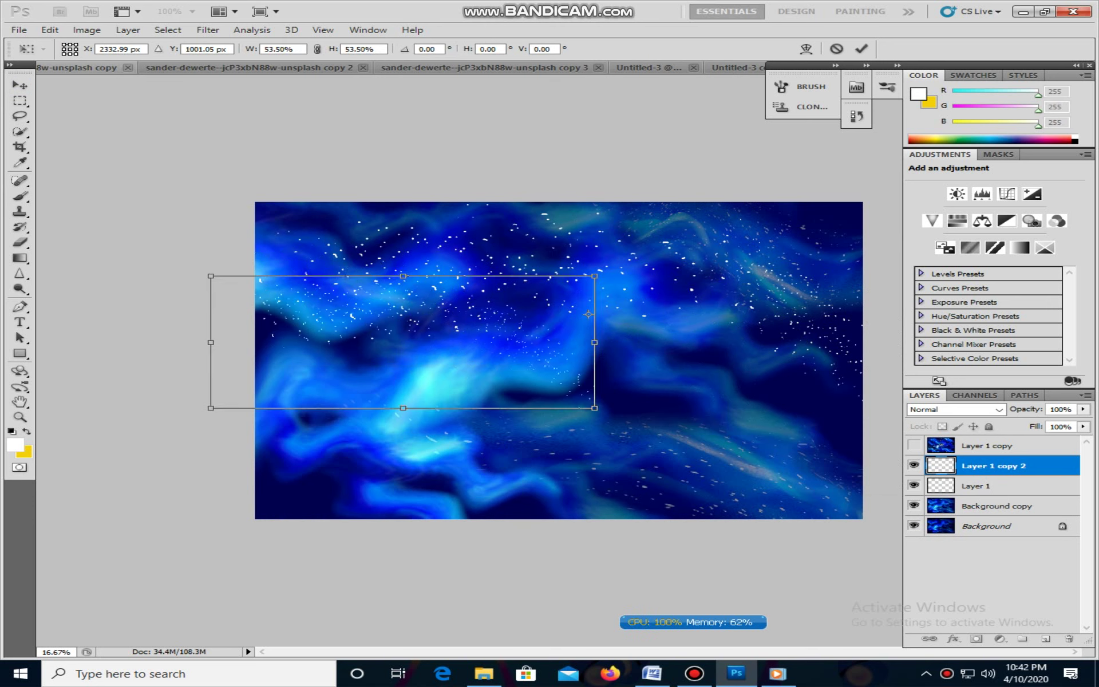
{"action": "left_click_drag", "start_coordinate": [594, 408], "coordinate": [693, 442]}
{"action": "left_click_drag", "start_coordinate": [584, 356], "coordinate": [610, 327]}
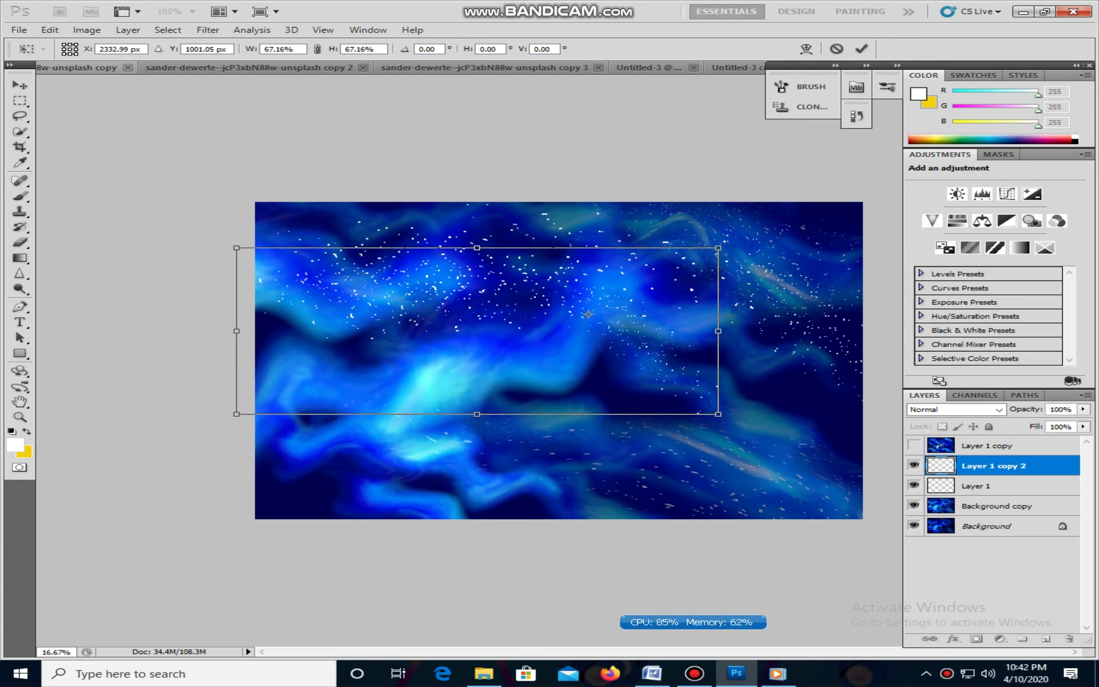
{"action": "key", "text": "Return"}
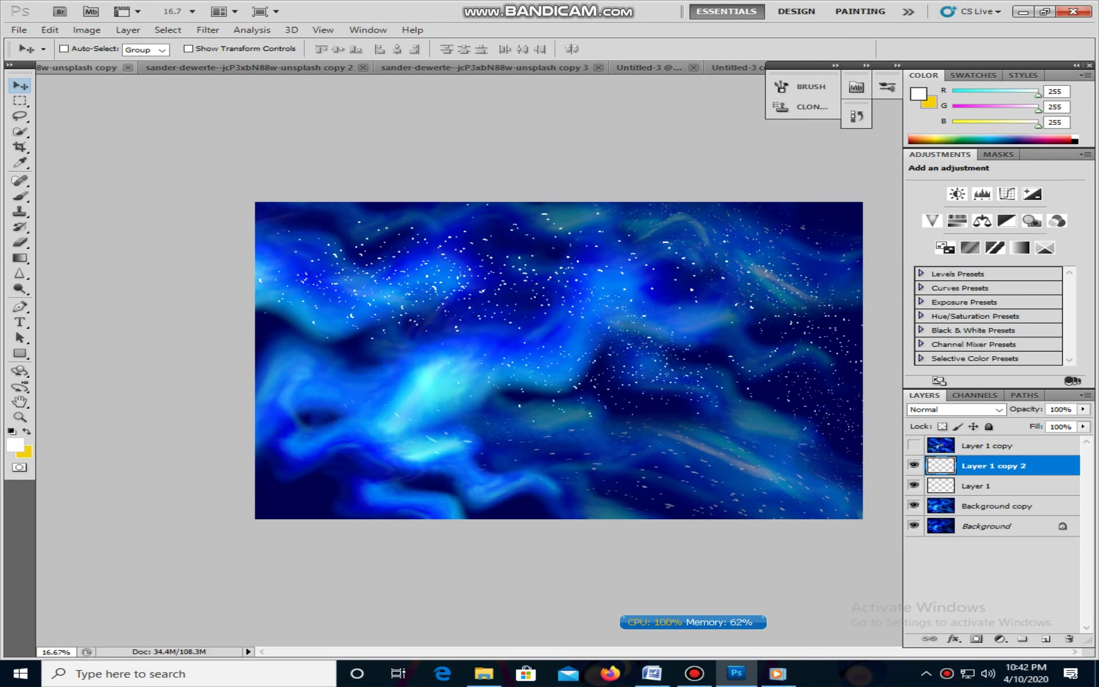
Duplicate the star layer twice, place both copies over the canvas's lower-left area and shrink the second slightly.
{"action": "key", "text": "ctrl+j"}
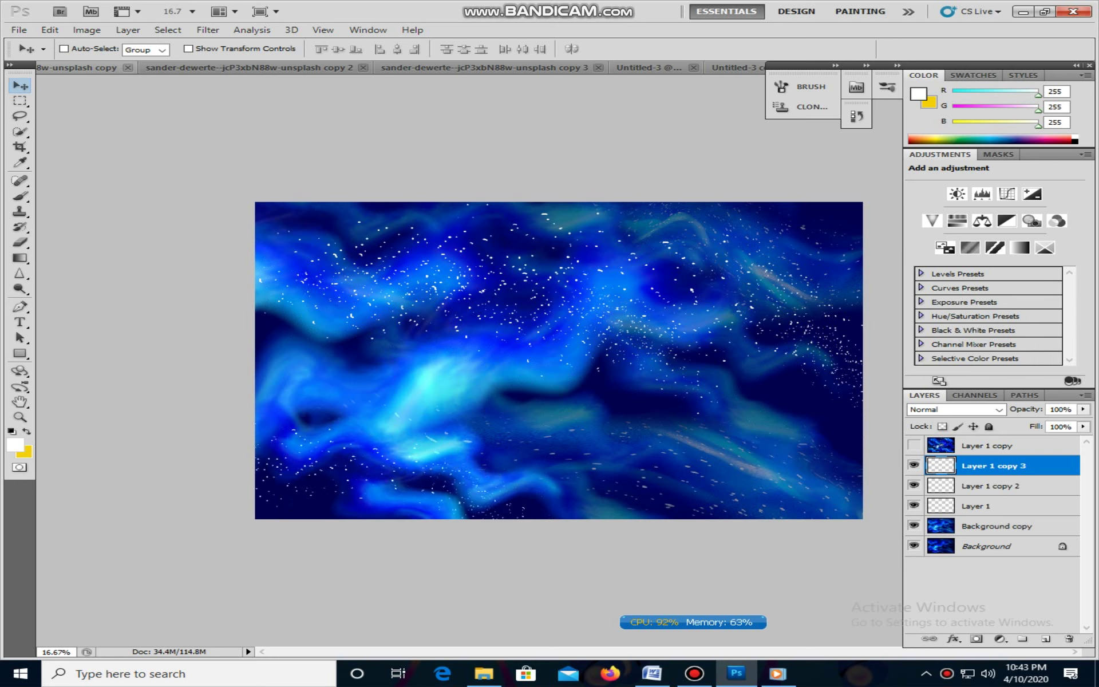
{"action": "key", "text": "ctrl+j"}
{"action": "key", "text": "ctrl+t"}
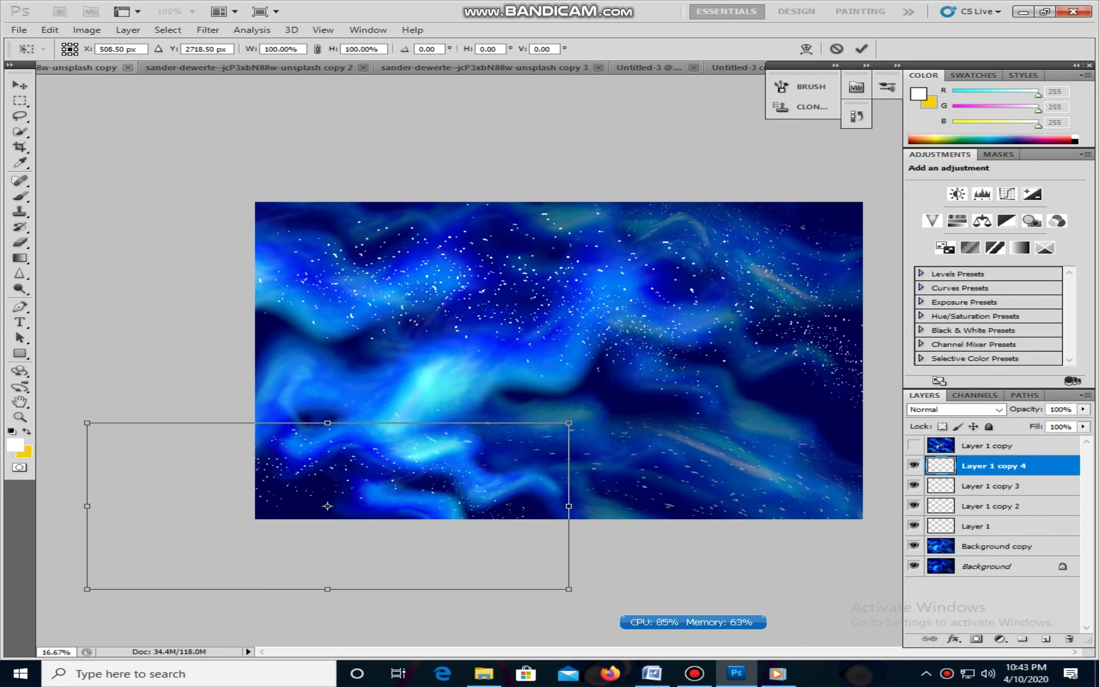
{"action": "left_click_drag", "start_coordinate": [569, 589], "coordinate": [532, 576]}
{"action": "left_click_drag", "start_coordinate": [412, 503], "coordinate": [441, 469]}
{"action": "key", "text": "Return"}
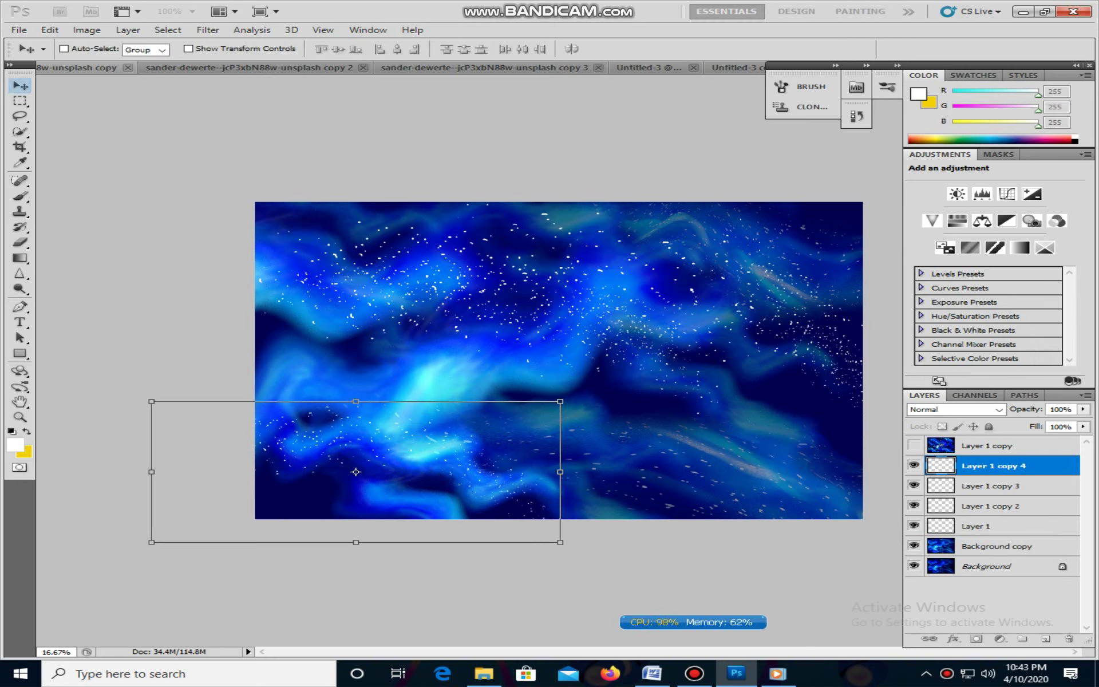
Duplicate the star layer seven more times and spread the copies around the canvas to fill the empty areas.
{"action": "key", "text": "ctrl+j"}
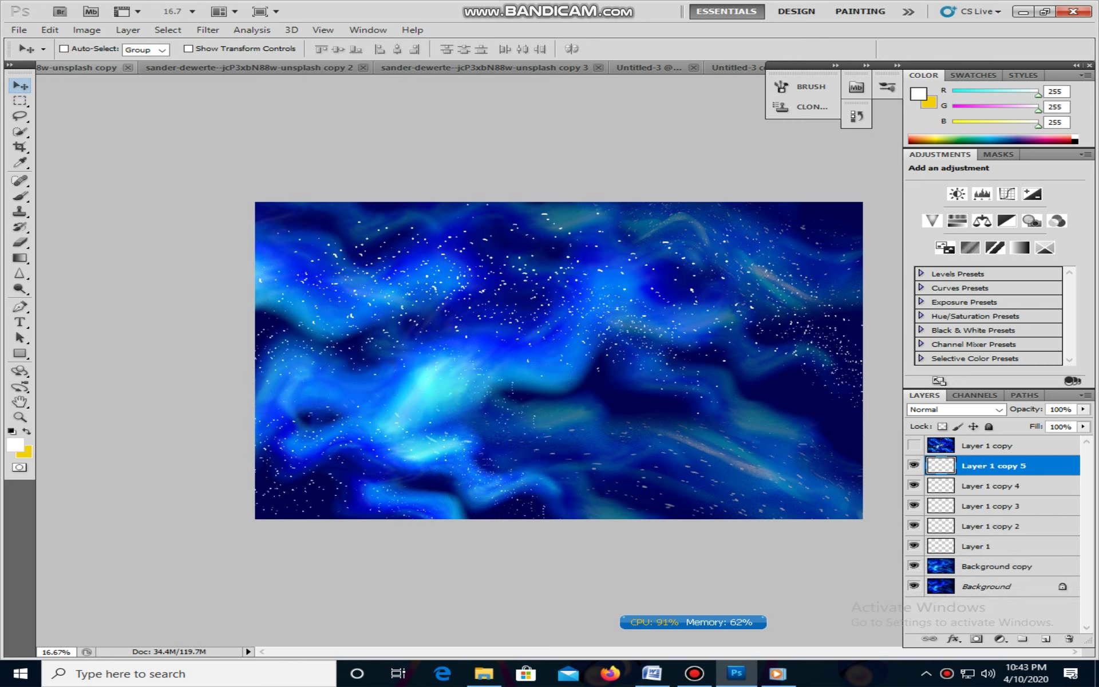
{"action": "key", "text": "ctrl+j"}
{"action": "key", "text": "ctrl+j"}
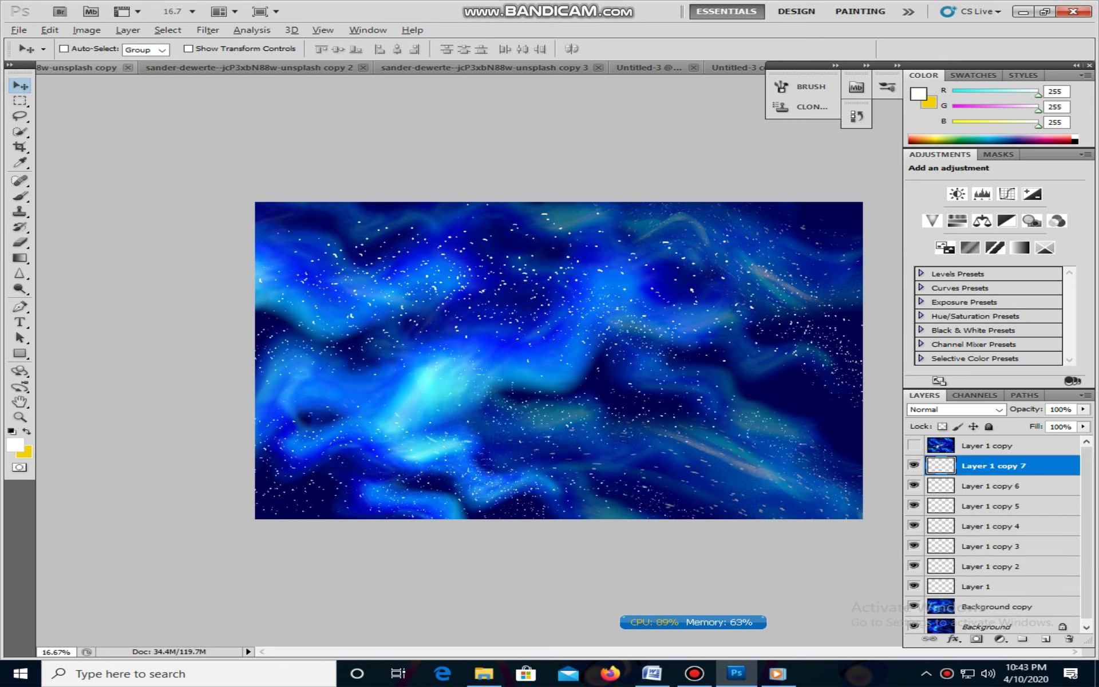
{"action": "key", "text": "ctrl+j"}
{"action": "key", "text": "ctrl+j"}
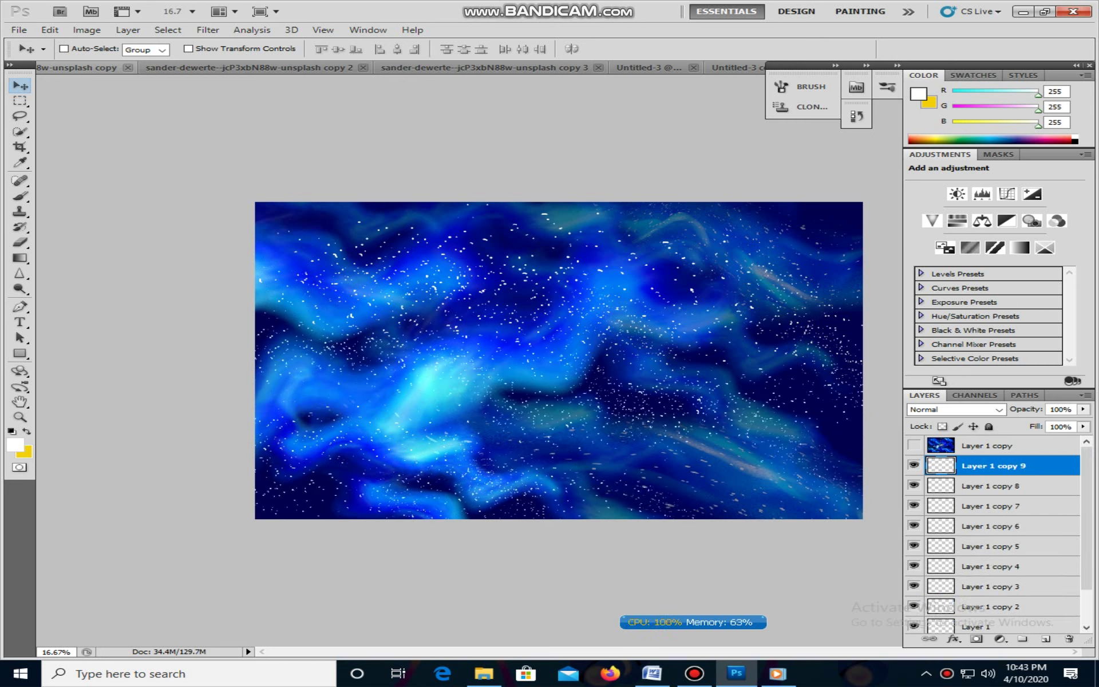
{"action": "key", "text": "ctrl+j"}
{"action": "key", "text": "ctrl+j"}
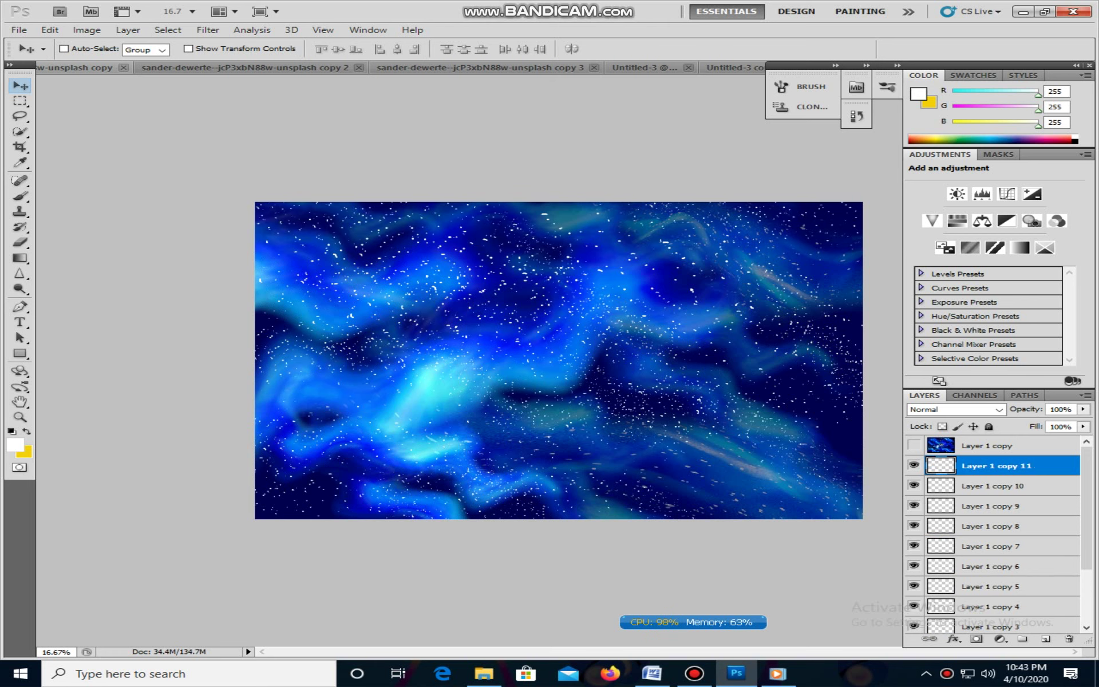
Add further star layer copies, scaling Layer 1 copy 13 to about 71% over the canvas's upper-left area.
{"action": "key", "text": "ctrl+j"}
{"action": "key", "text": "ctrl+j"}
{"action": "key", "text": "ctrl+z"}
{"action": "key", "text": "ctrl+t"}
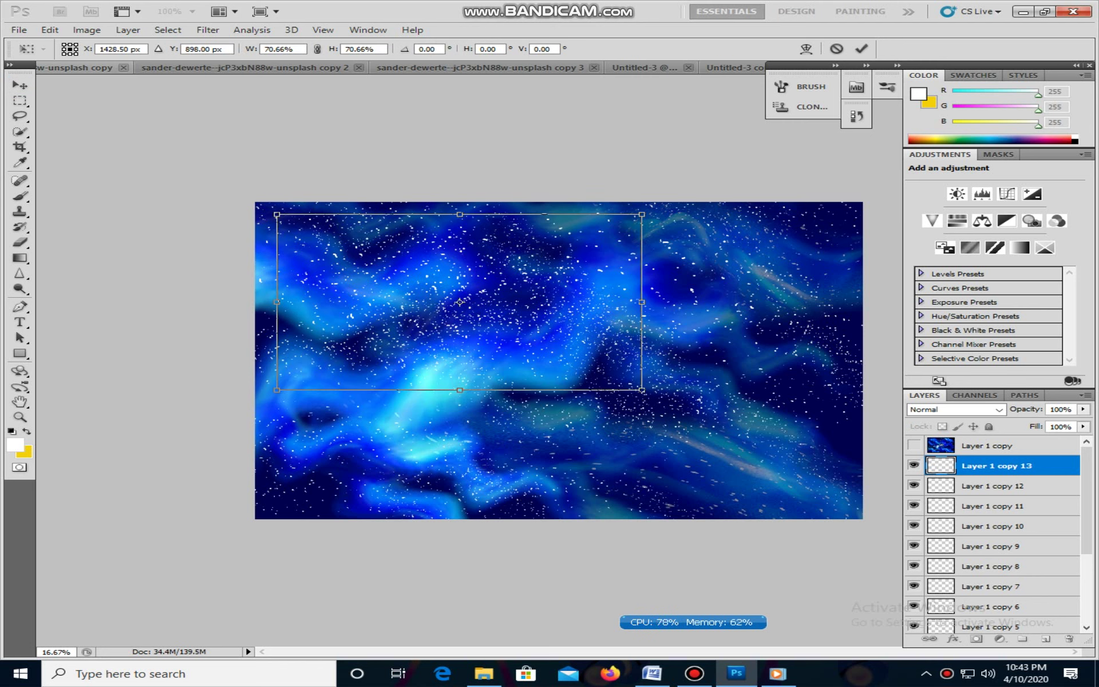
{"action": "key", "text": "Return"}
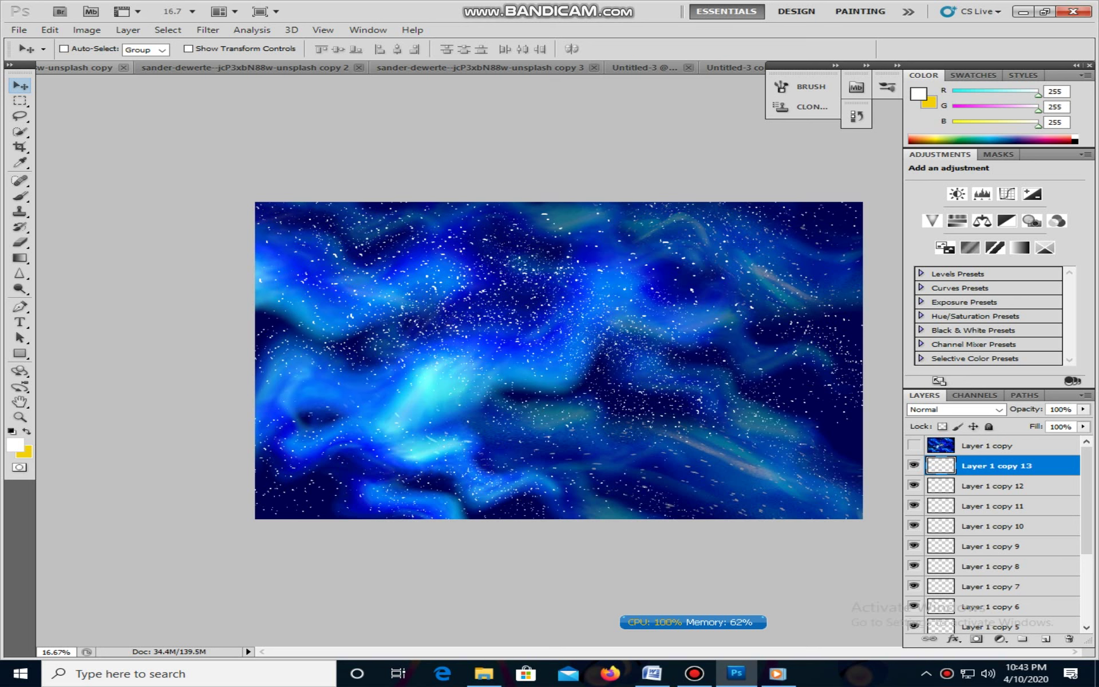
{"action": "key", "text": "ctrl+j"}
{"action": "key", "text": "ctrl+j"}
Merge all visible star and background layers and duplicate the resulting Background.
{"action": "key", "text": "ctrl+shift+e"}
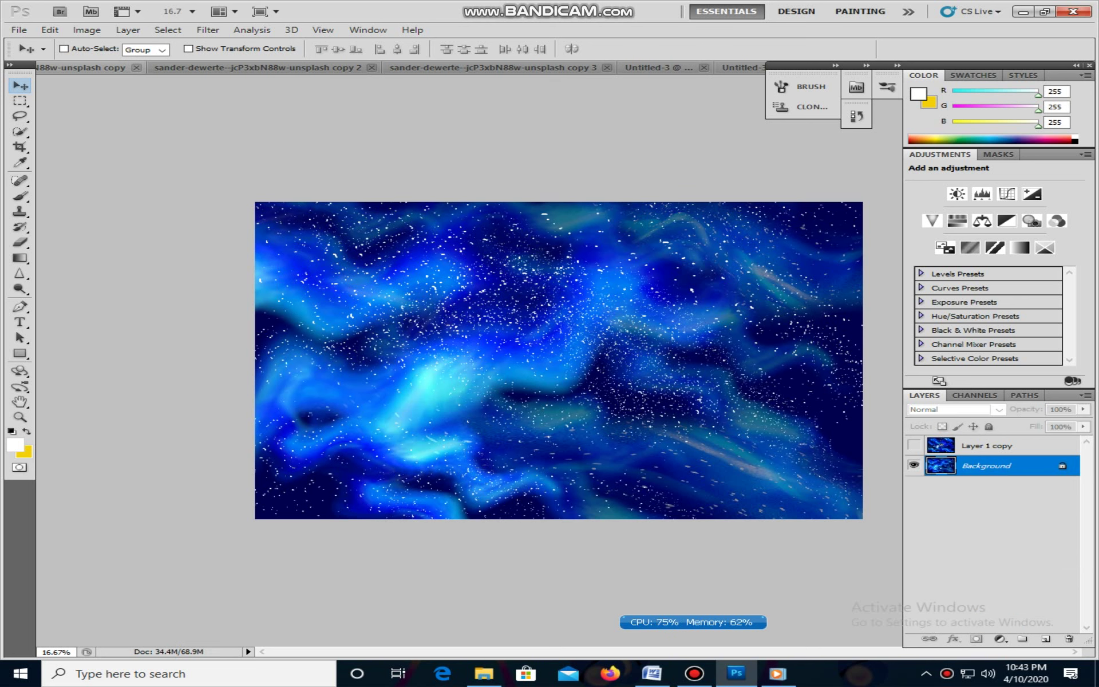
{"action": "key", "text": "ctrl+j"}
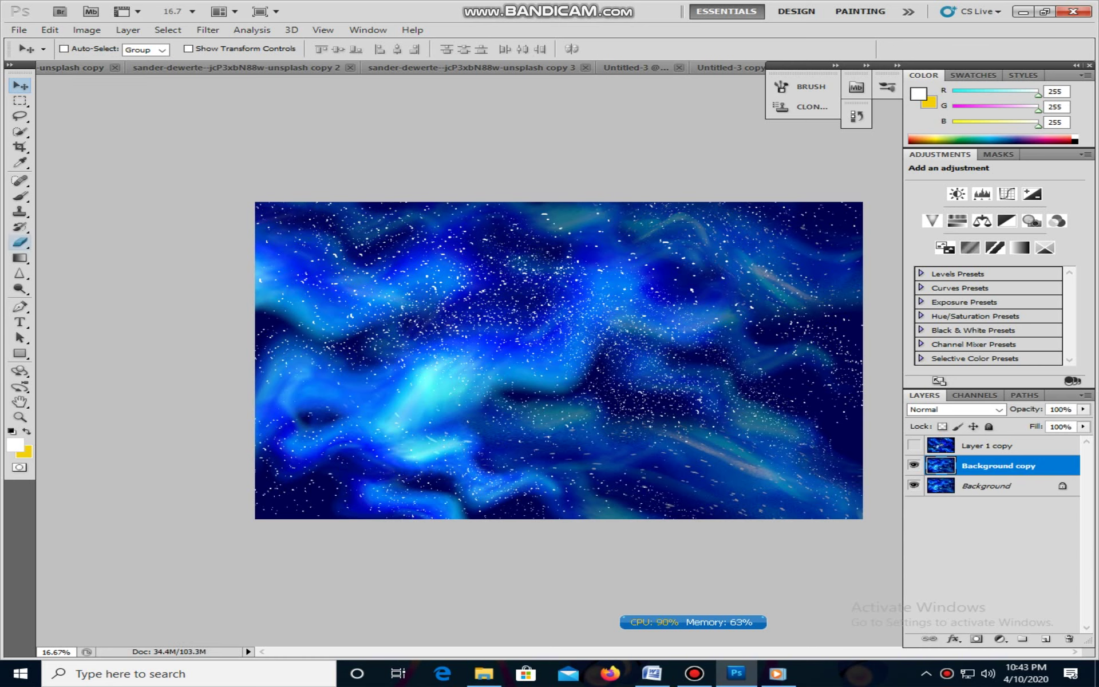
Brighten the light streaks across the right half and lower bands of Background copy with the Dodge Tool, midtones at 50% exposure.
{"action": "left_click", "coordinate": [19, 288]}
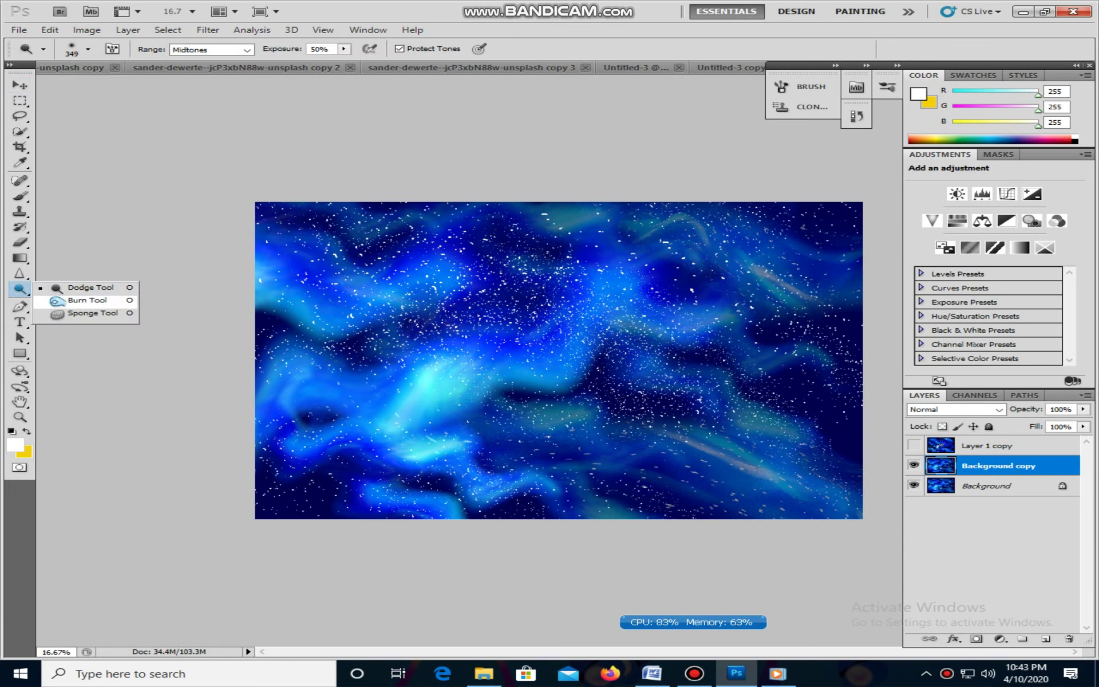
{"action": "left_click", "coordinate": [90, 288]}
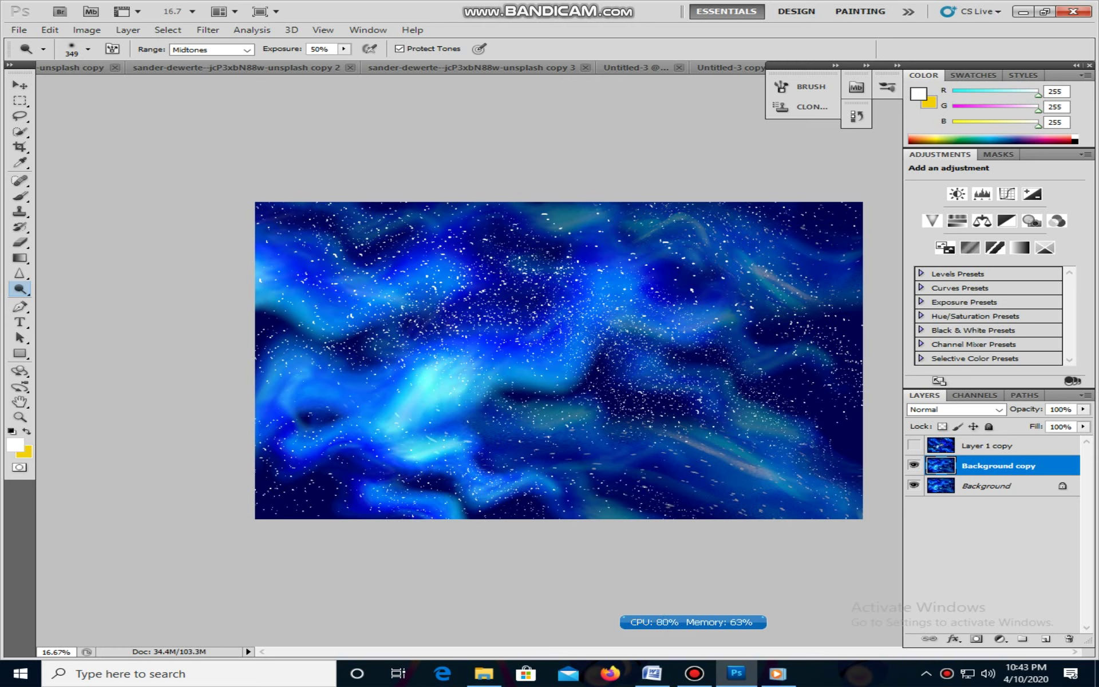
{"action": "mouse_move", "coordinate": [509, 385]}
{"action": "left_mouse_down"}
{"action": "mouse_move", "coordinate": [558, 384]}
{"action": "mouse_move", "coordinate": [530, 389]}
{"action": "left_mouse_up"}
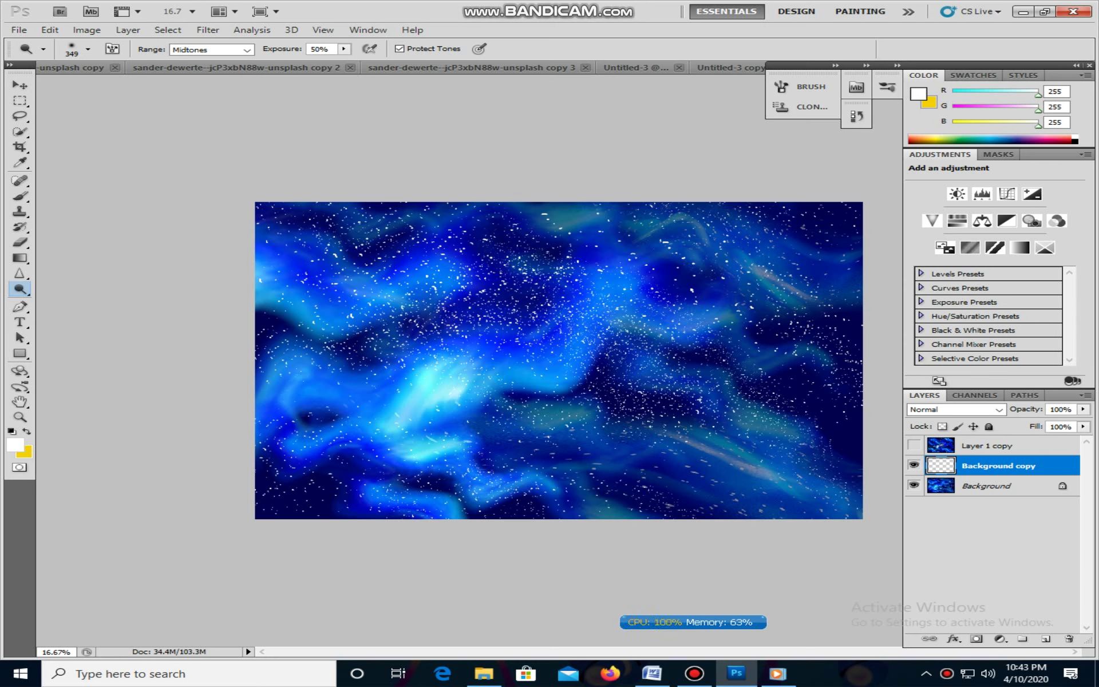
{"action": "key", "text": "ctrl+z"}
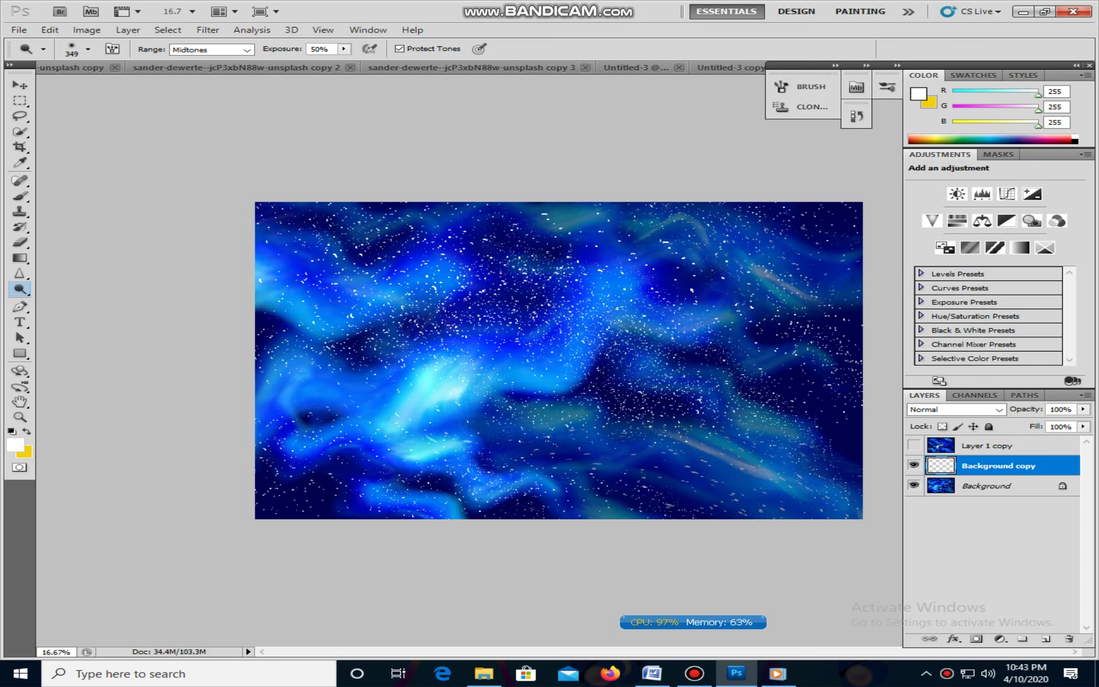
{"action": "mouse_move", "coordinate": [677, 443]}
{"action": "left_mouse_down"}
{"action": "mouse_move", "coordinate": [767, 472]}
{"action": "mouse_move", "coordinate": [752, 469]}
{"action": "mouse_move", "coordinate": [767, 420]}
{"action": "mouse_move", "coordinate": [722, 381]}
{"action": "left_mouse_up"}
{"action": "mouse_move", "coordinate": [744, 266]}
{"action": "left_mouse_down"}
{"action": "mouse_move", "coordinate": [755, 275]}
{"action": "mouse_move", "coordinate": [646, 232]}
{"action": "mouse_move", "coordinate": [670, 228]}
{"action": "mouse_move", "coordinate": [589, 218]}
{"action": "left_mouse_up"}
{"action": "mouse_move", "coordinate": [759, 261]}
{"action": "left_mouse_down"}
{"action": "mouse_move", "coordinate": [785, 291]}
{"action": "mouse_move", "coordinate": [818, 296]}
{"action": "left_mouse_up"}
{"action": "left_click_drag", "start_coordinate": [490, 502], "coordinate": [574, 474]}
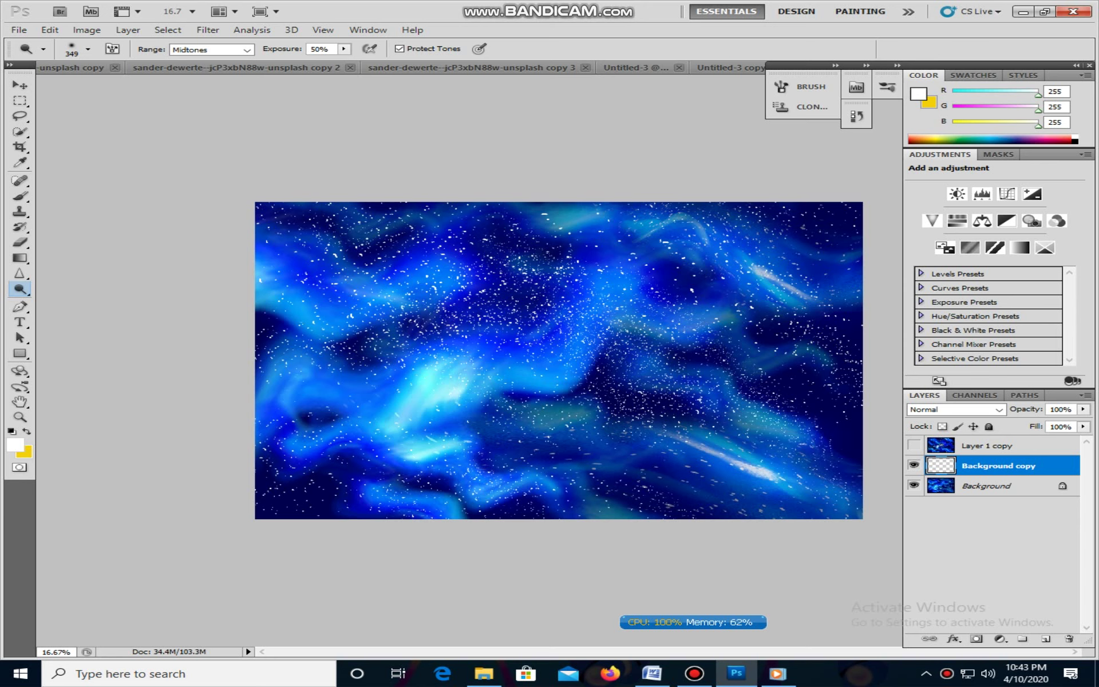
Dodge the waves along the canvas's left side and lower edge, the central glow and the curved band near the right edge.
{"action": "left_click_drag", "start_coordinate": [472, 504], "coordinate": [463, 513]}
{"action": "left_click_drag", "start_coordinate": [304, 374], "coordinate": [287, 393]}
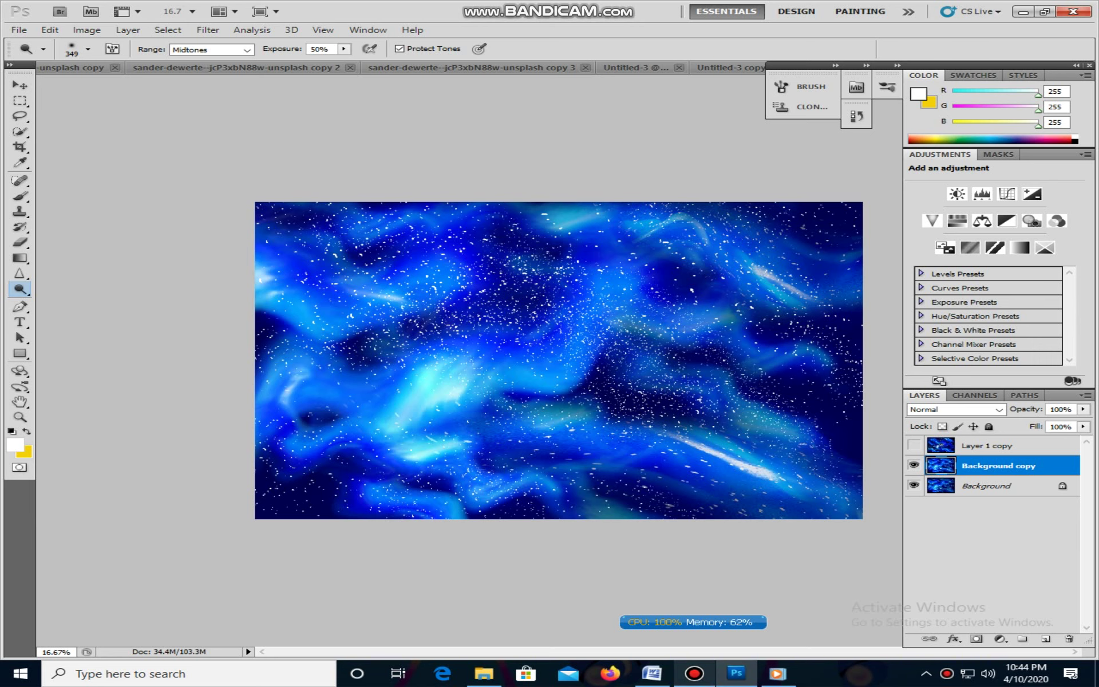
{"action": "left_click", "coordinate": [694, 674]}
{"action": "left_click", "coordinate": [695, 674]}
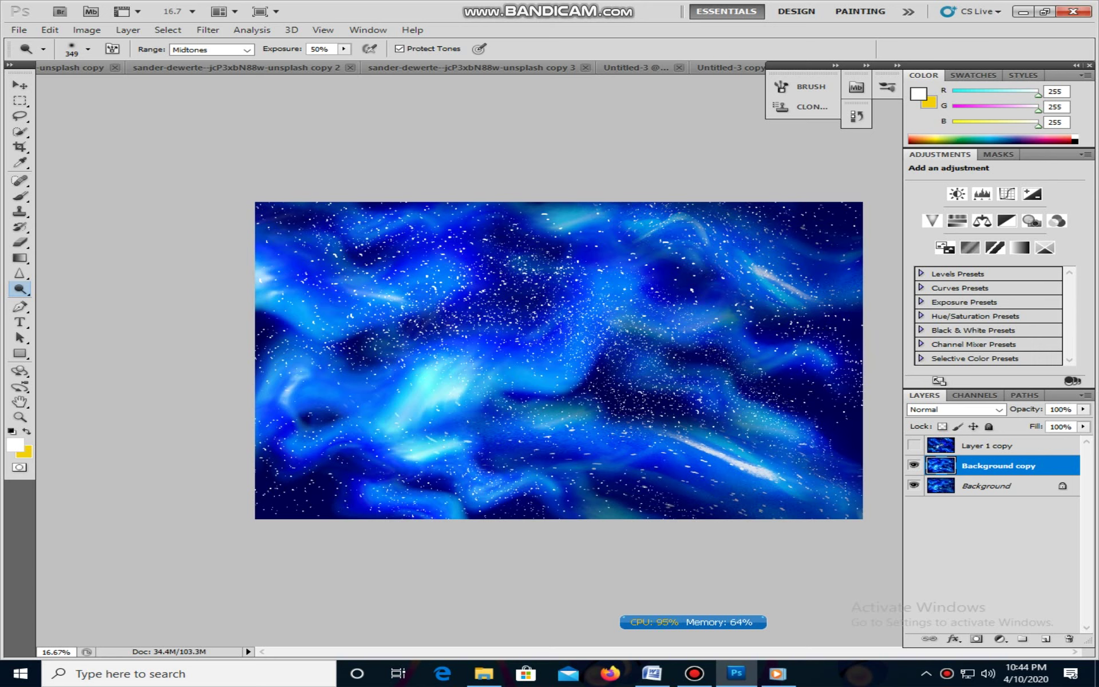
{"action": "left_click_drag", "start_coordinate": [823, 354], "coordinate": [838, 380]}
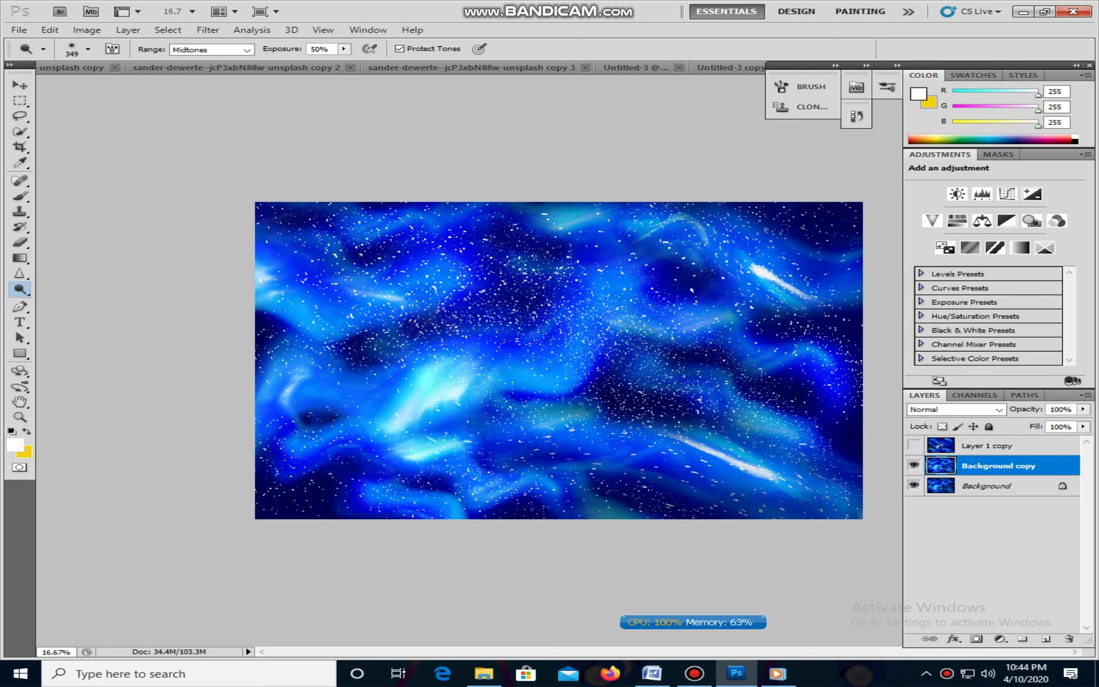
Duplicate the Background copy layer and lower the duplicate's opacity to 69%.
{"action": "key", "text": "z"}
{"action": "key", "text": "ctrl+minus"}
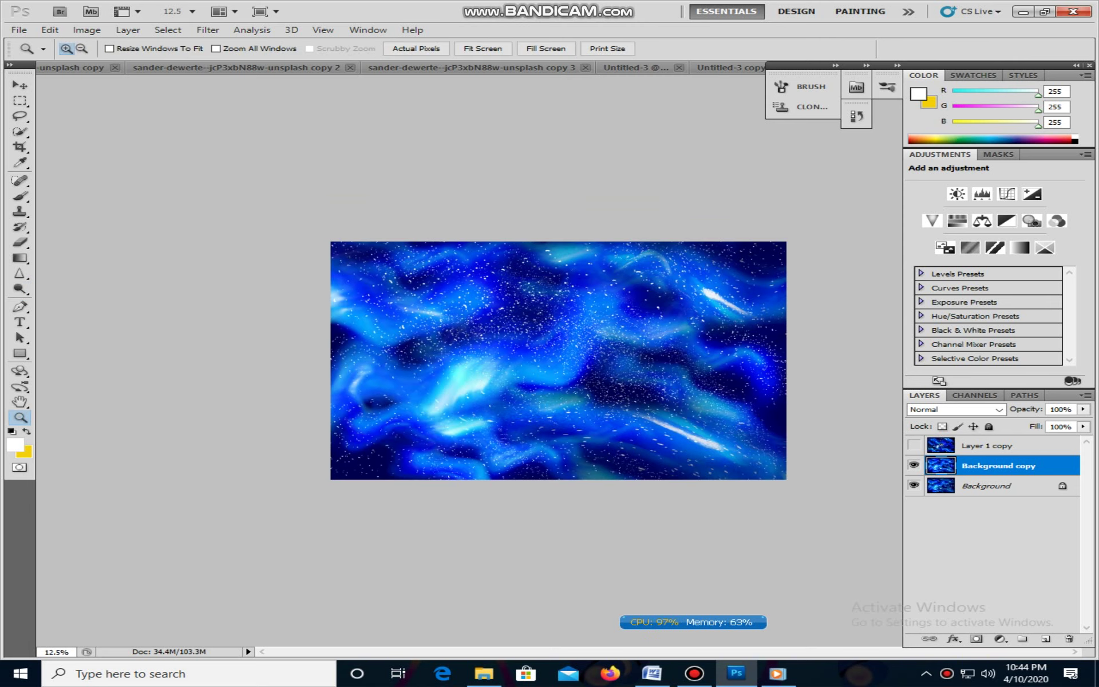
{"action": "left_click", "coordinate": [342, 323]}
{"action": "left_click", "coordinate": [348, 332], "text": "alt"}
{"action": "key", "text": "ctrl+j"}
{"action": "left_click", "coordinate": [1083, 410]}
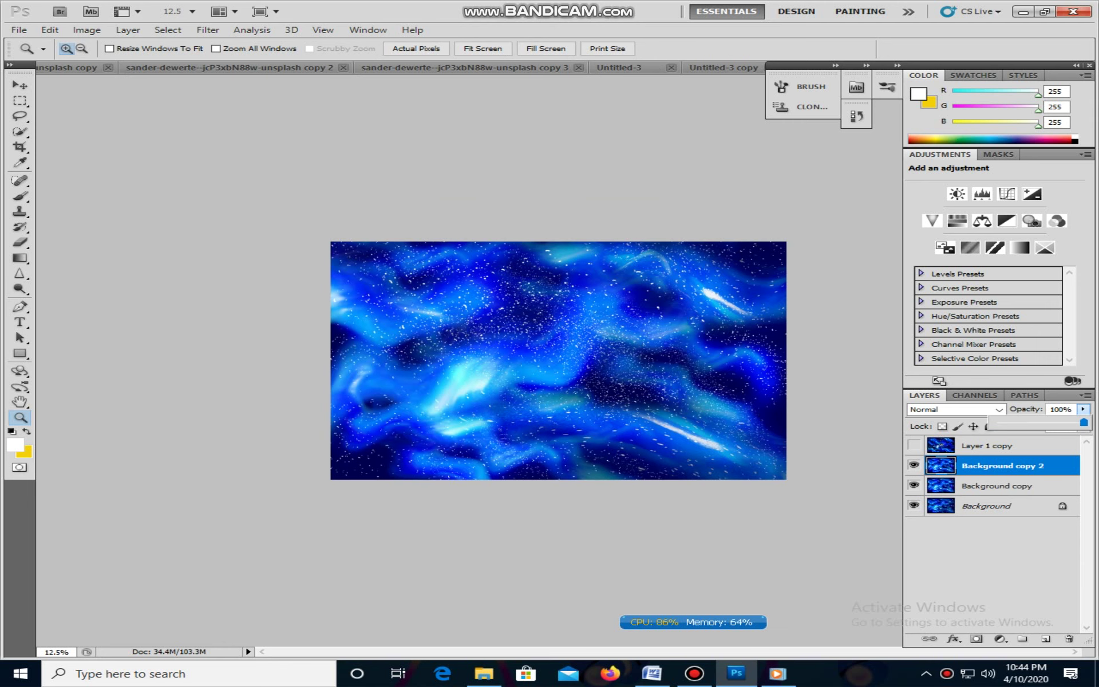
{"action": "left_click_drag", "start_coordinate": [1084, 423], "coordinate": [1056, 422]}
Rotate the semi-transparent duplicate about 31° and scale it to about 109% width and 77% height.
{"action": "key", "text": "ctrl+t"}
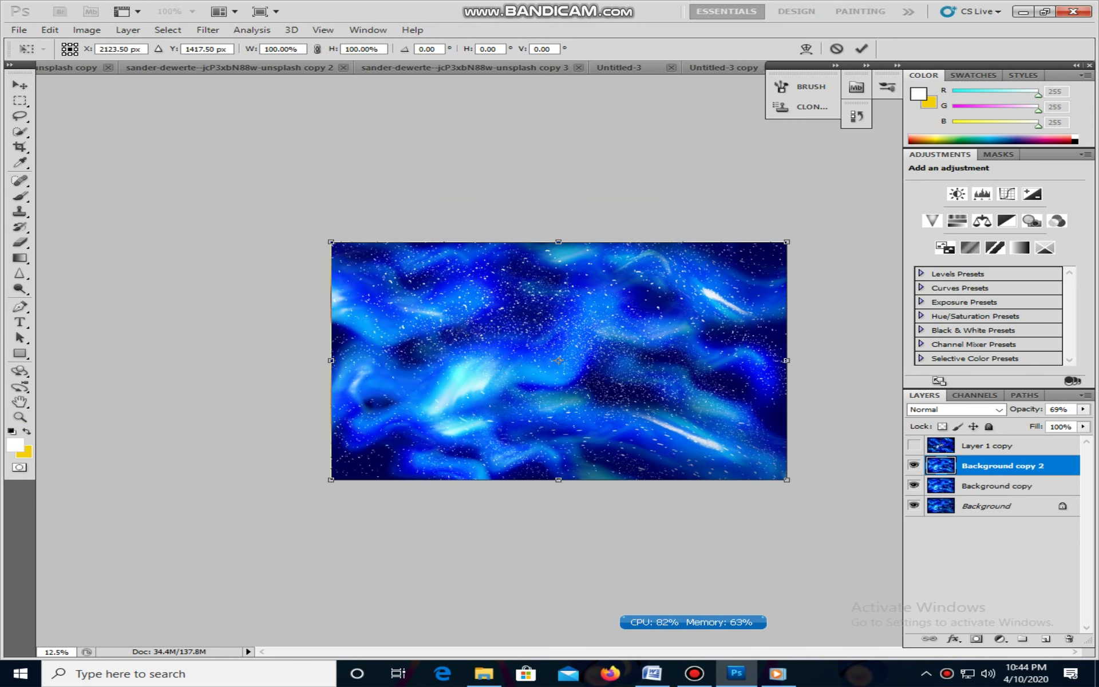
{"action": "left_click_drag", "start_coordinate": [787, 242], "coordinate": [869, 348]}
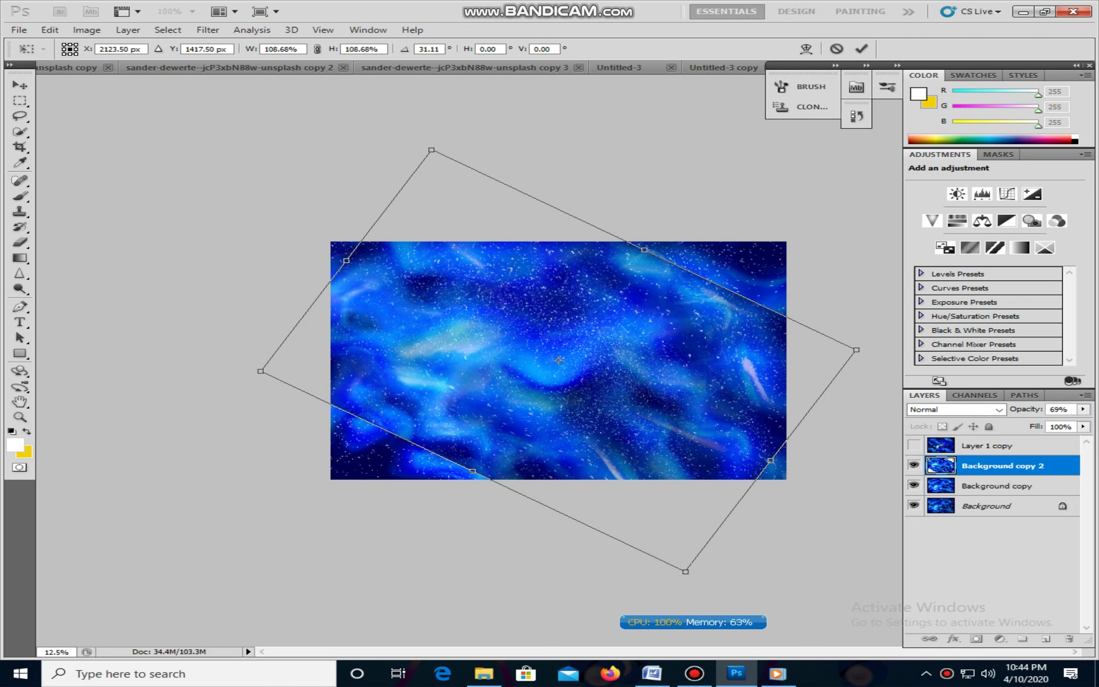
{"action": "left_click_drag", "start_coordinate": [473, 470], "coordinate": [523, 406]}
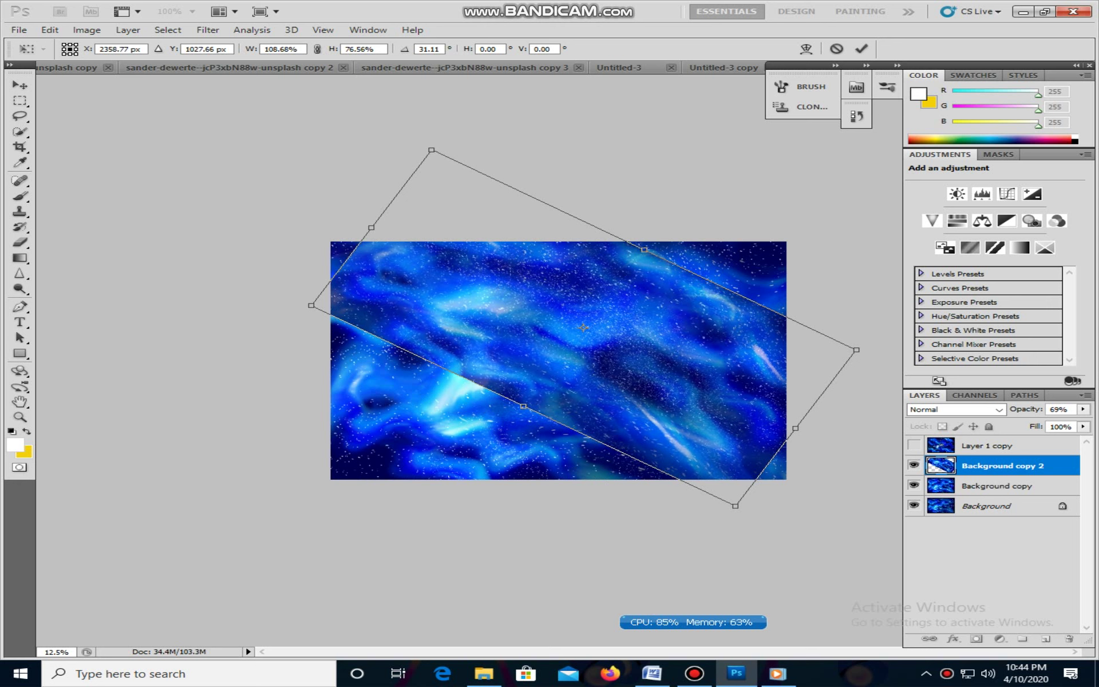
{"action": "key", "text": "ctrl+space"}
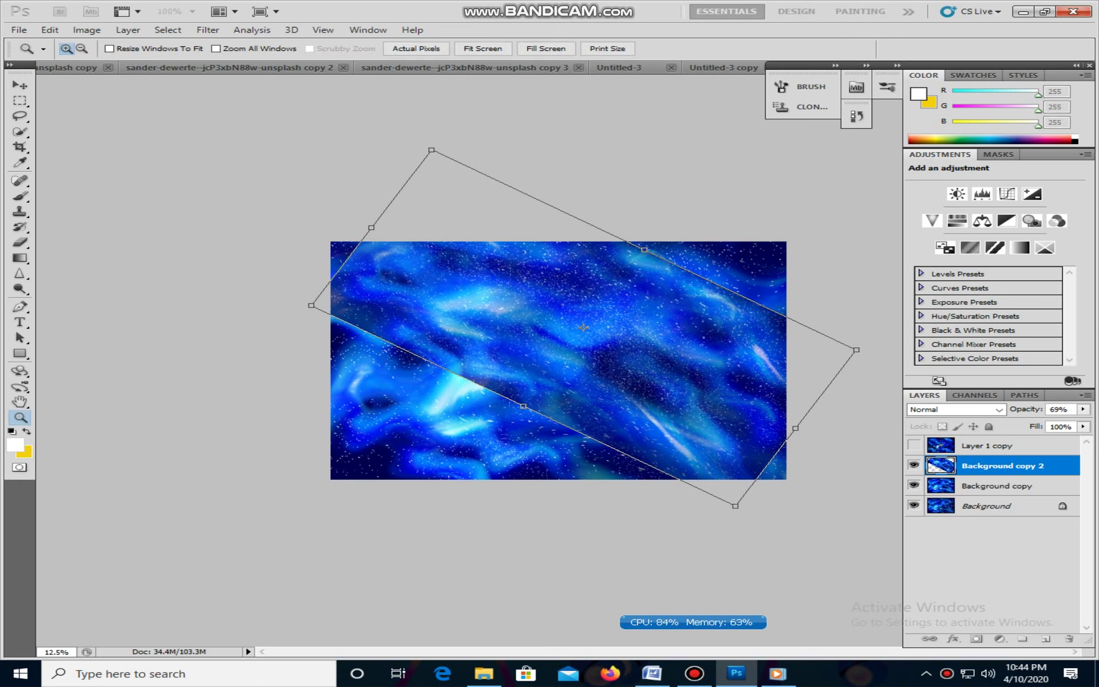
{"action": "key", "text": "Return"}
Erase the rotated layer's hard edges with a soft 813 px Eraser to blend it into the waves below.
{"action": "key", "text": "e"}
{"action": "right_click", "coordinate": [373, 355]}
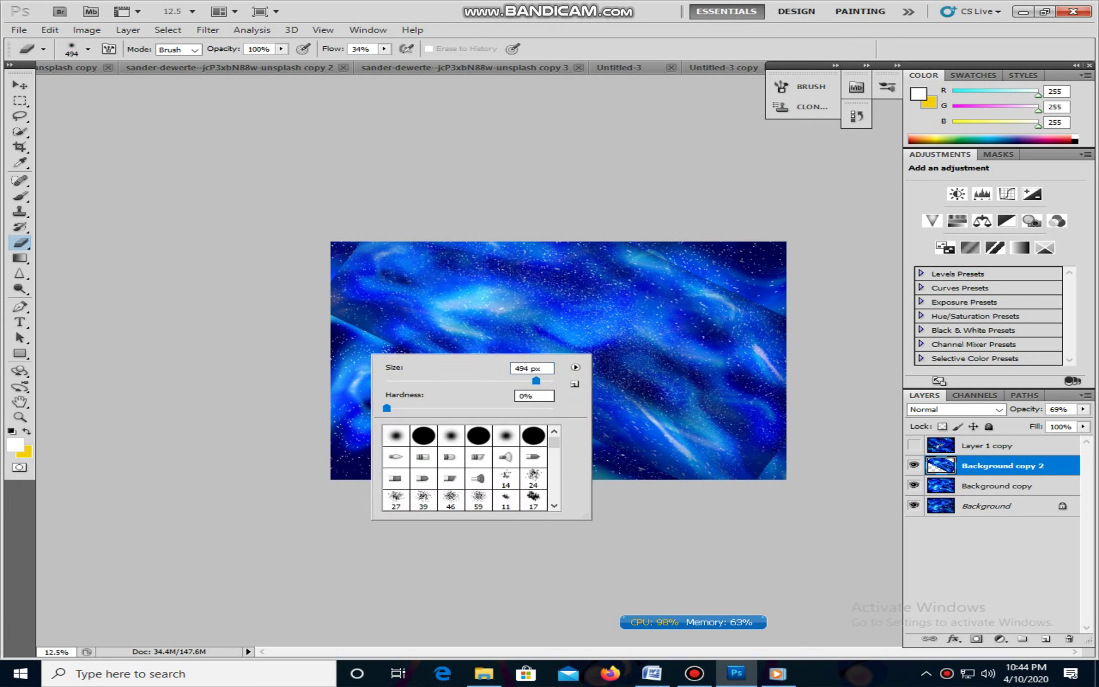
{"action": "left_click_drag", "start_coordinate": [536, 381], "coordinate": [542, 380]}
{"action": "mouse_move", "coordinate": [347, 322]}
{"action": "left_mouse_down"}
{"action": "mouse_move", "coordinate": [473, 362]}
{"action": "mouse_move", "coordinate": [515, 395]}
{"action": "mouse_move", "coordinate": [590, 423]}
{"action": "mouse_move", "coordinate": [721, 458]}
{"action": "left_mouse_up"}
{"action": "mouse_move", "coordinate": [739, 297]}
{"action": "left_mouse_down"}
{"action": "mouse_move", "coordinate": [652, 261]}
{"action": "mouse_move", "coordinate": [716, 298]}
{"action": "mouse_move", "coordinate": [504, 246]}
{"action": "mouse_move", "coordinate": [350, 292]}
{"action": "left_mouse_up"}
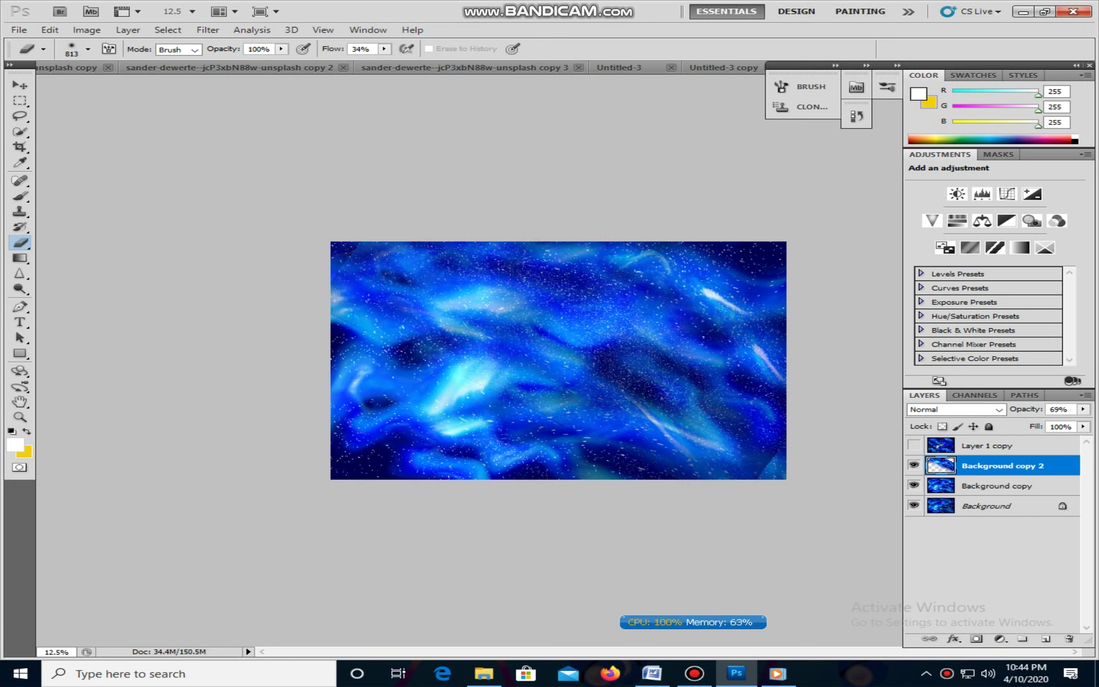
Duplicate the blended wave layer and place the copy, shrunk to less than half size, over the canvas's lower-left corner.
{"action": "left_click", "coordinate": [20, 84]}
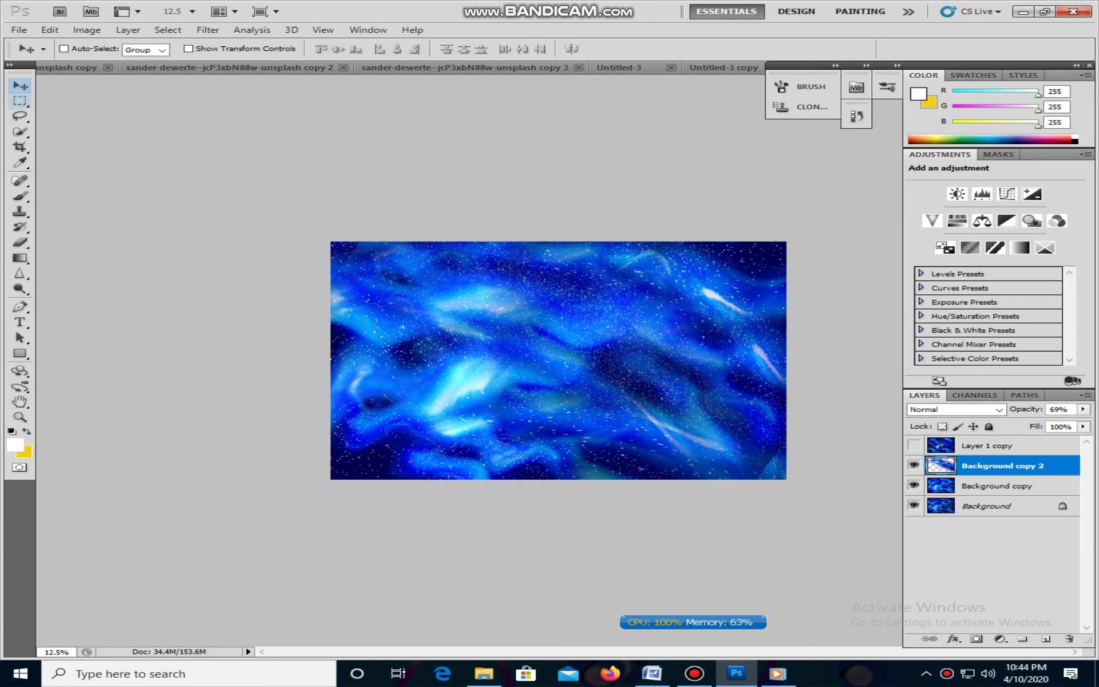
{"action": "left_click_drag", "start_coordinate": [556, 355], "coordinate": [458, 493]}
{"action": "key", "text": "ctrl+t"}
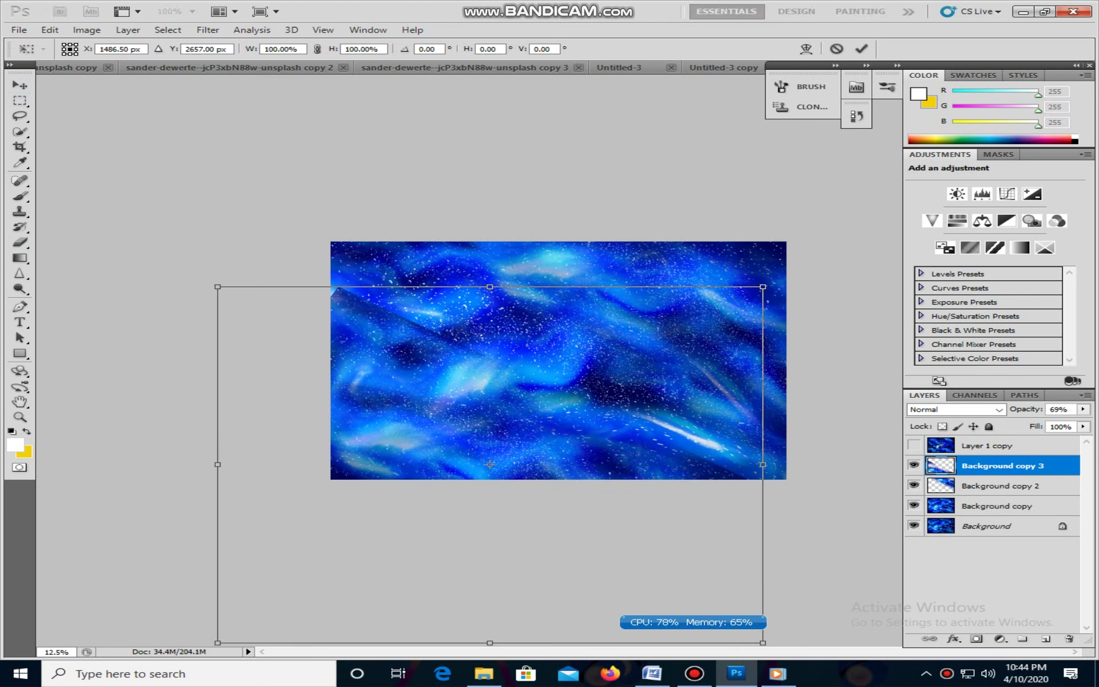
{"action": "left_click_drag", "start_coordinate": [763, 287], "coordinate": [607, 389]}
{"action": "left_click_drag", "start_coordinate": [533, 441], "coordinate": [378, 463]}
{"action": "key", "text": "Return"}
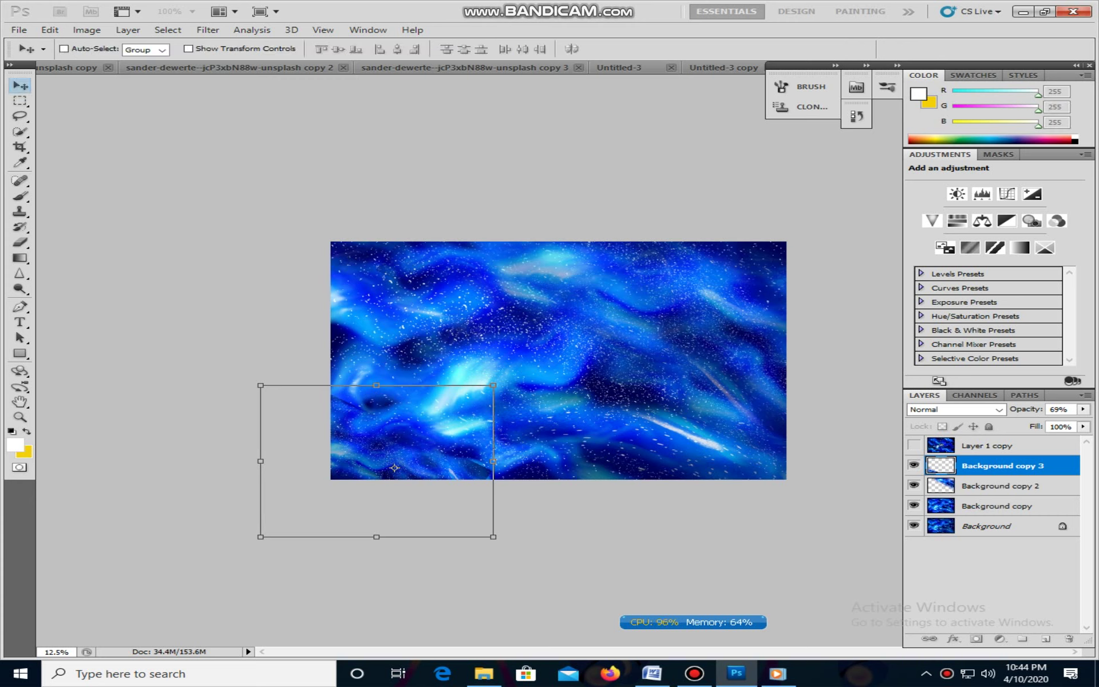
Soften the small copy's edges with the Eraser and merge both wave copies down into Background copy.
{"action": "key", "text": "e"}
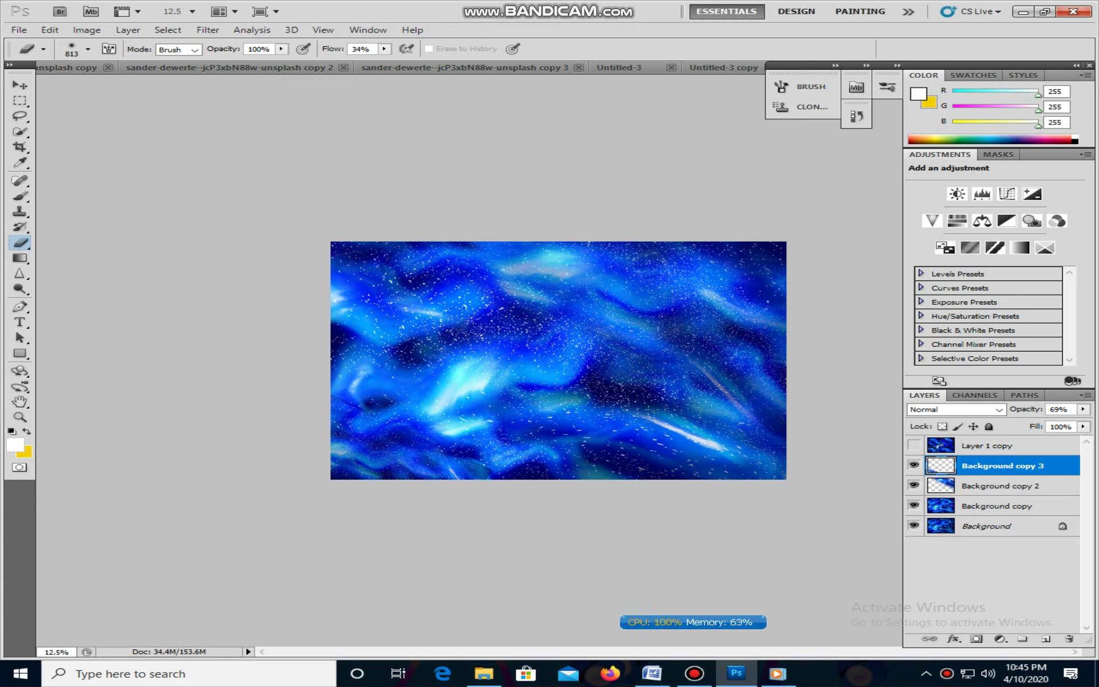
{"action": "key", "text": "z"}
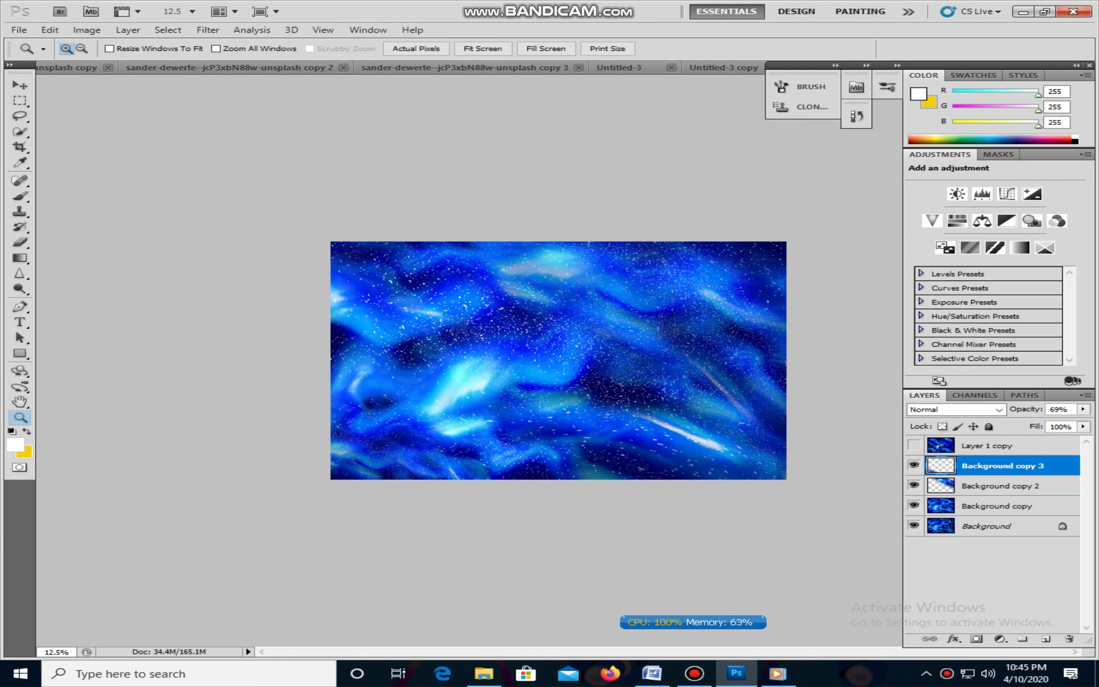
{"action": "left_click_drag", "start_coordinate": [369, 324], "coordinate": [780, 481]}
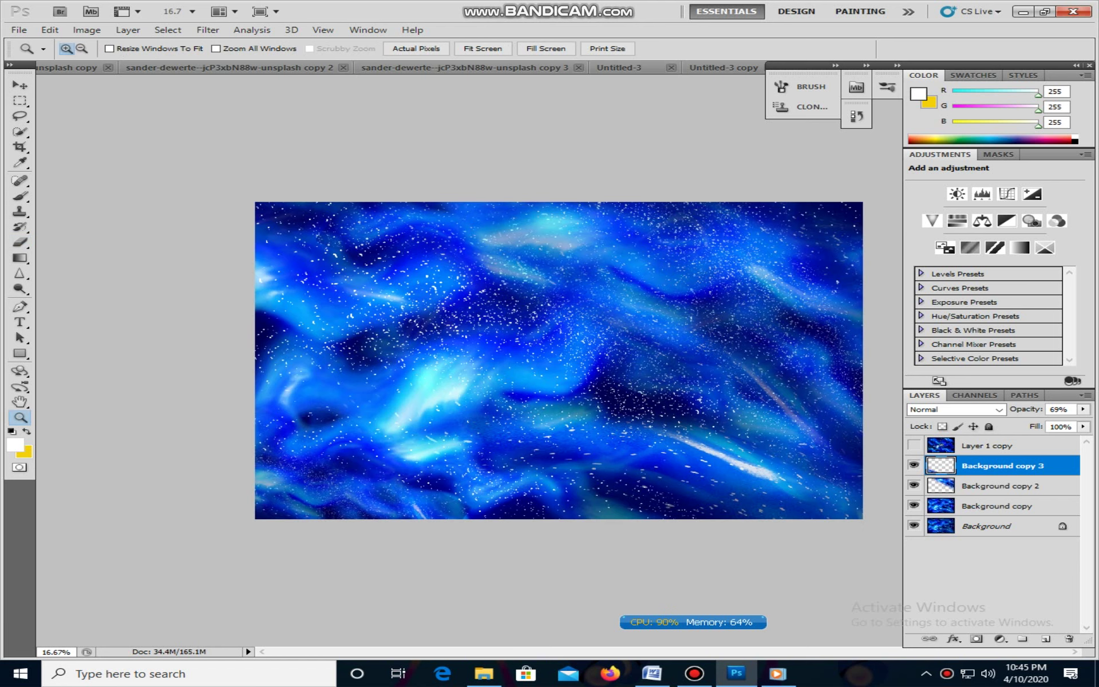
{"action": "key", "text": "ctrl+e"}
{"action": "key", "text": "ctrl+e"}
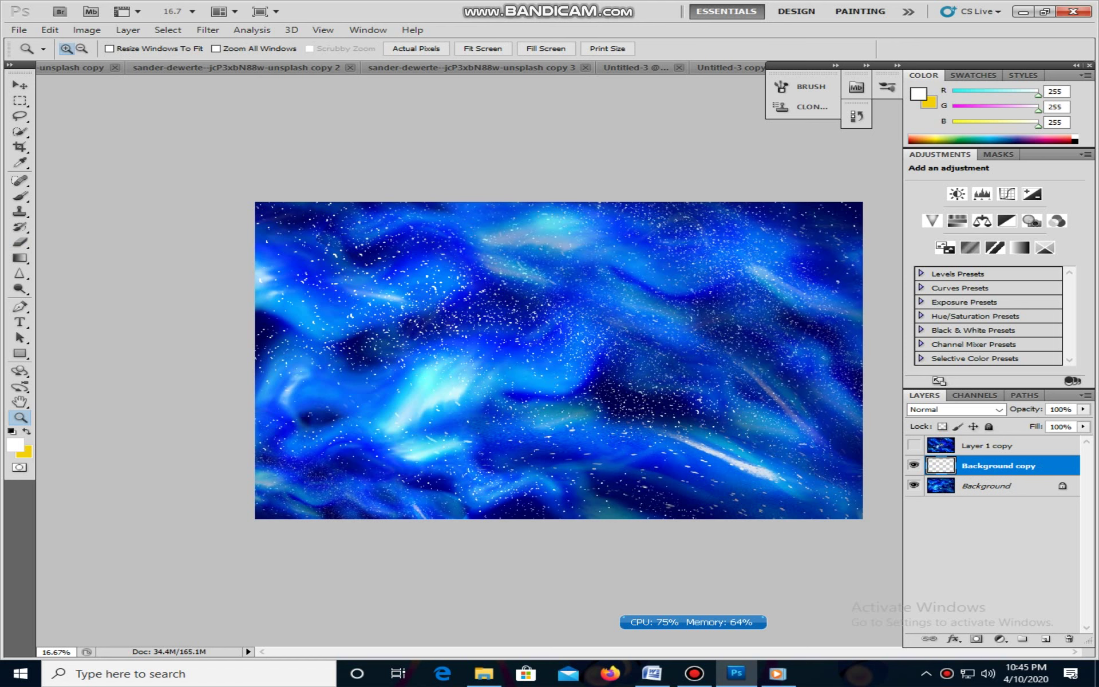
Duplicate the merged Background copy layer, and duplicate the whole image as a separate document.
{"action": "left_click_drag", "start_coordinate": [229, 244], "coordinate": [827, 538]}
{"action": "key", "text": "ctrl+plus"}
{"action": "key", "text": "ctrl+minus"}
{"action": "key", "text": "ctrl+j"}
{"action": "left_click", "coordinate": [19, 274]}
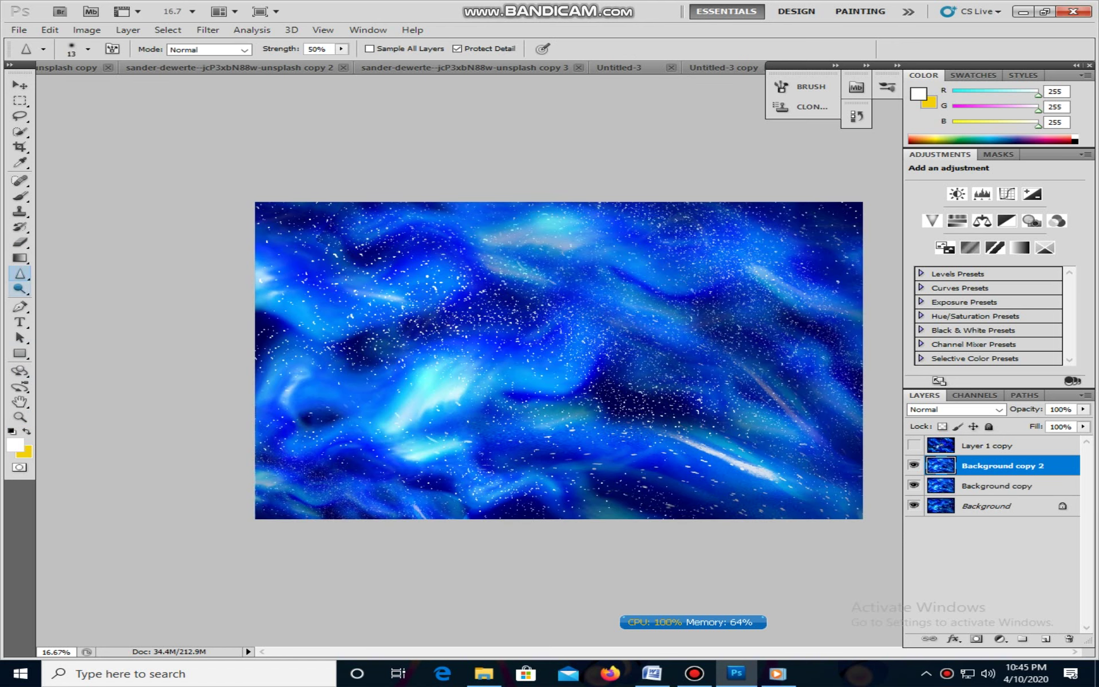
{"action": "left_click", "coordinate": [19, 289]}
{"action": "left_click", "coordinate": [87, 30]}
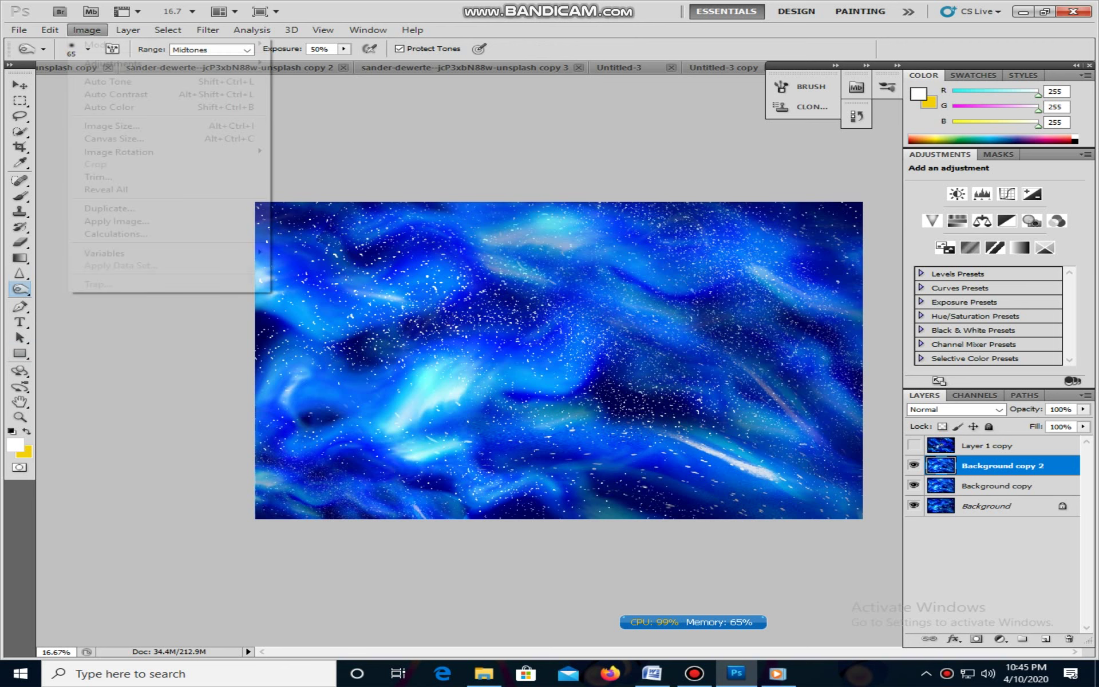
{"action": "left_click", "coordinate": [109, 208]}
{"action": "key", "text": "Return"}
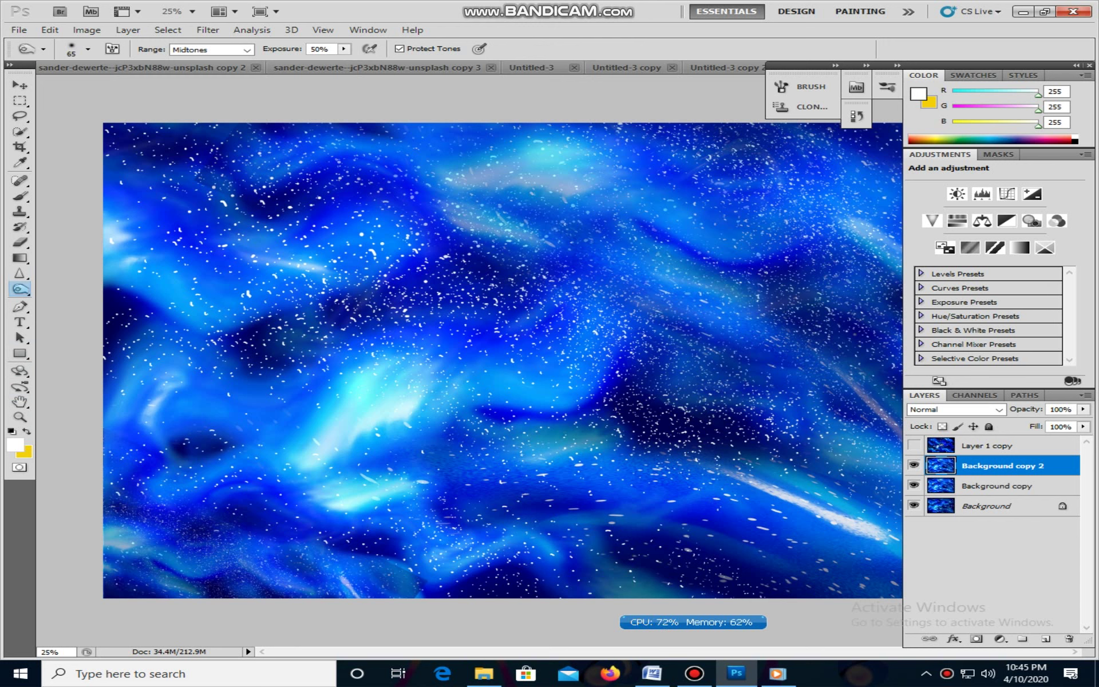
Darken the gaps between the waves on Background copy 2 with a soft 463 px Burn Tool, midtones at 50% exposure.
{"action": "left_click", "coordinate": [20, 288]}
{"action": "left_click", "coordinate": [87, 301]}
{"action": "key", "text": "ctrl+minus"}
{"action": "key", "text": "ctrl+minus"}
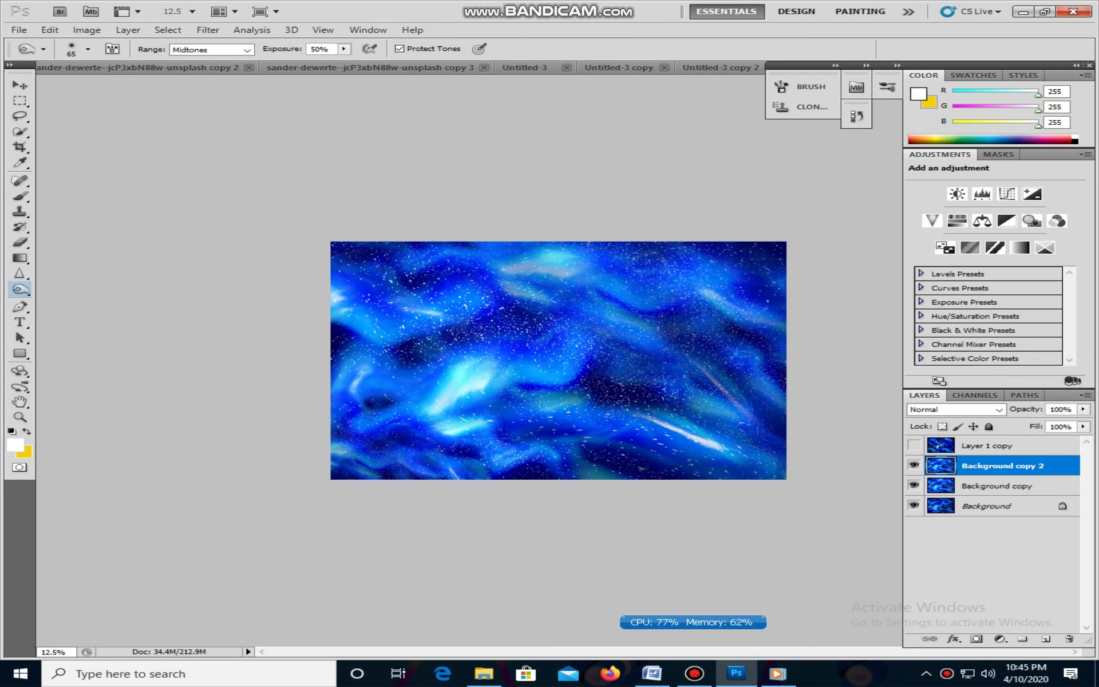
{"action": "right_click", "coordinate": [676, 427]}
{"action": "left_click_drag", "start_coordinate": [743, 454], "coordinate": [837, 454]}
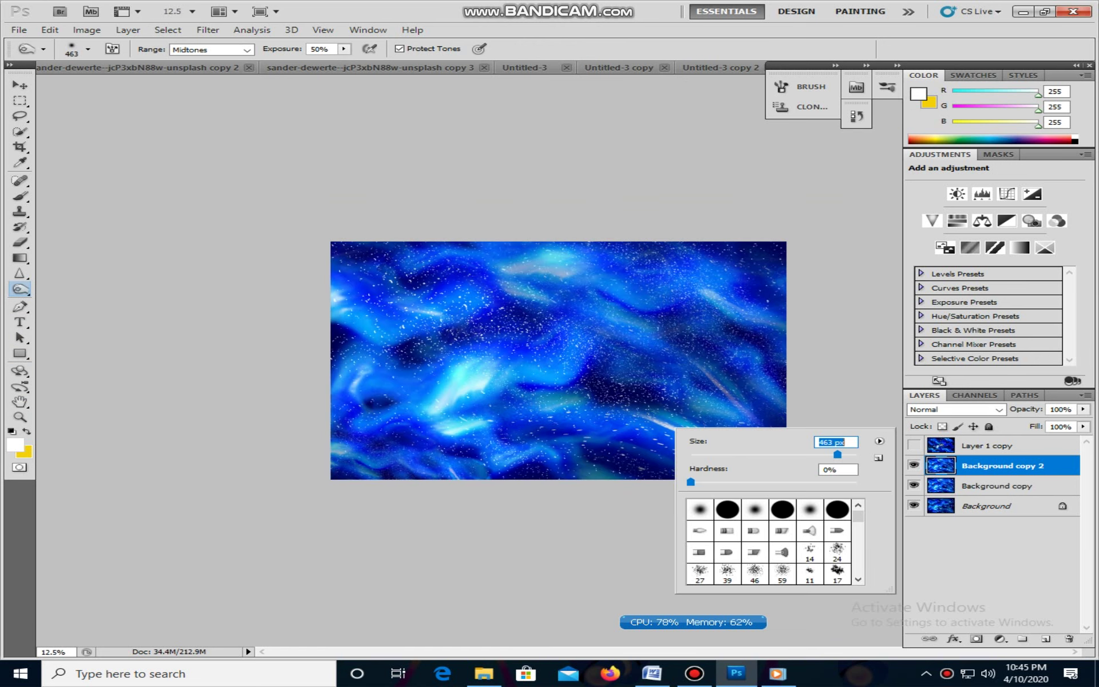
{"action": "key", "text": "Return"}
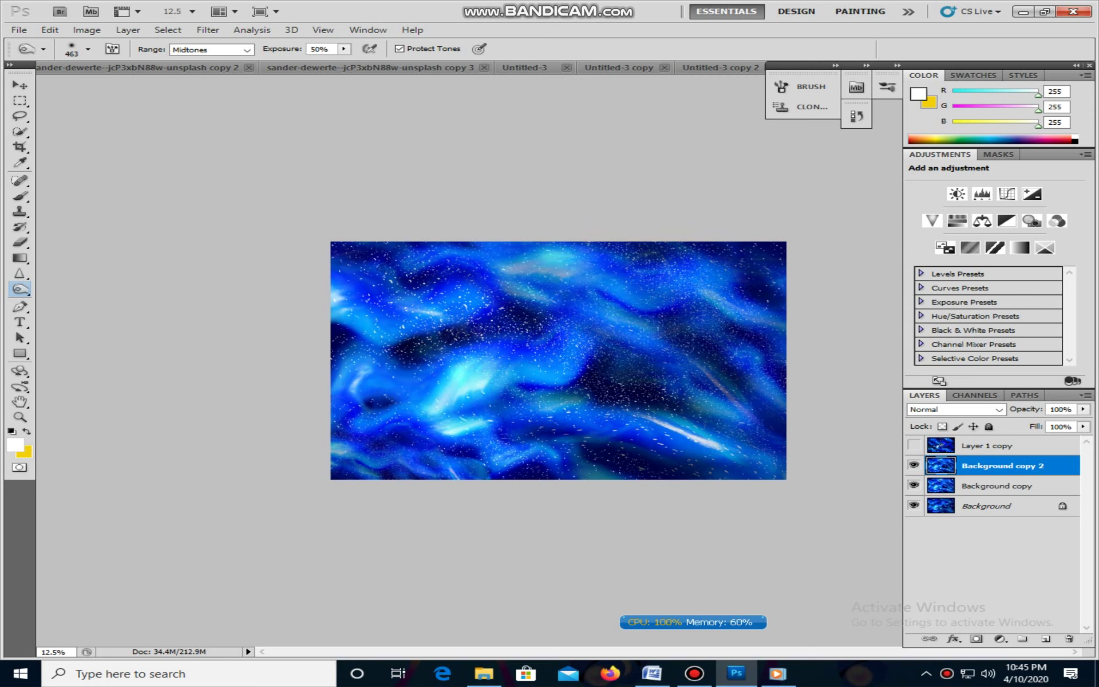
Enlarge the Burn Tool brush to 1242 px and darken the glow and dark hollow in the canvas's left half.
{"action": "right_click", "coordinate": [382, 406]}
{"action": "left_click_drag", "start_coordinate": [545, 433], "coordinate": [558, 433]}
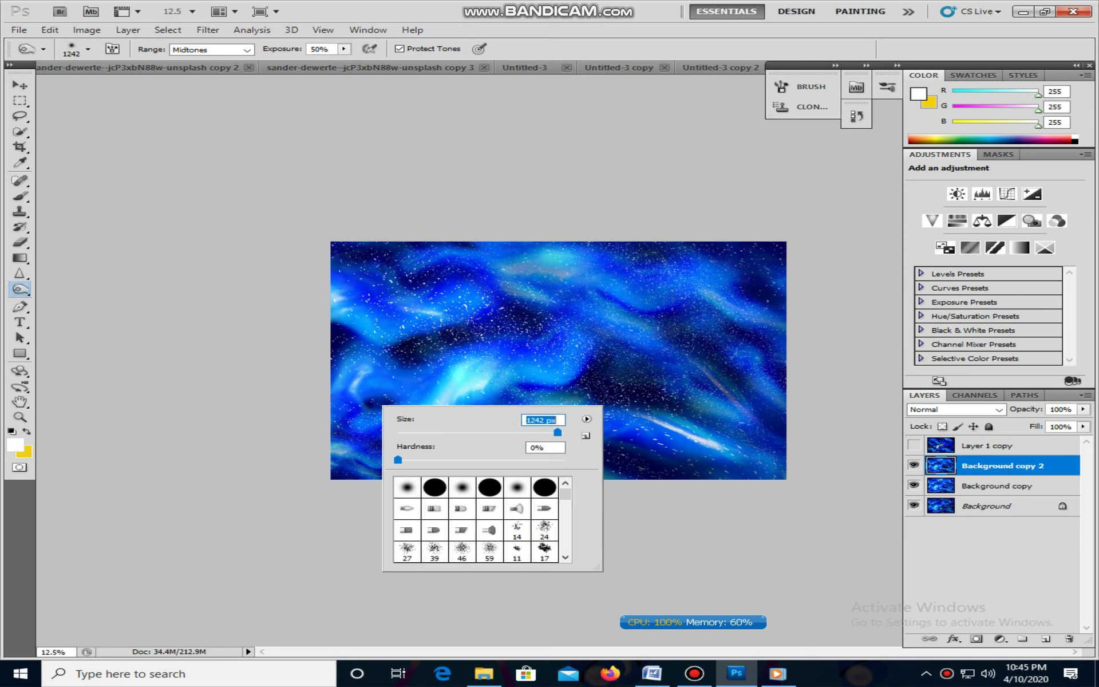
{"action": "key", "text": "Return"}
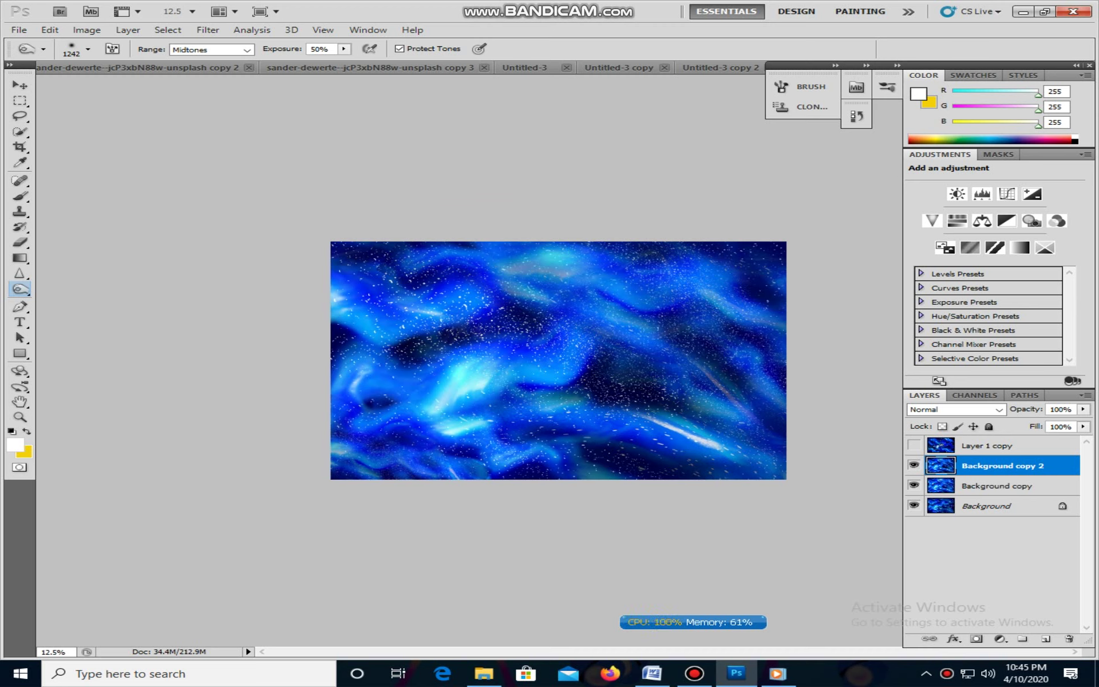
Duplicate the burned Background copy 2 layer and open the duplicate for free transformation.
{"action": "key", "text": "z"}
{"action": "left_click", "coordinate": [20, 417]}
{"action": "left_click_drag", "start_coordinate": [315, 488], "coordinate": [768, 306]}
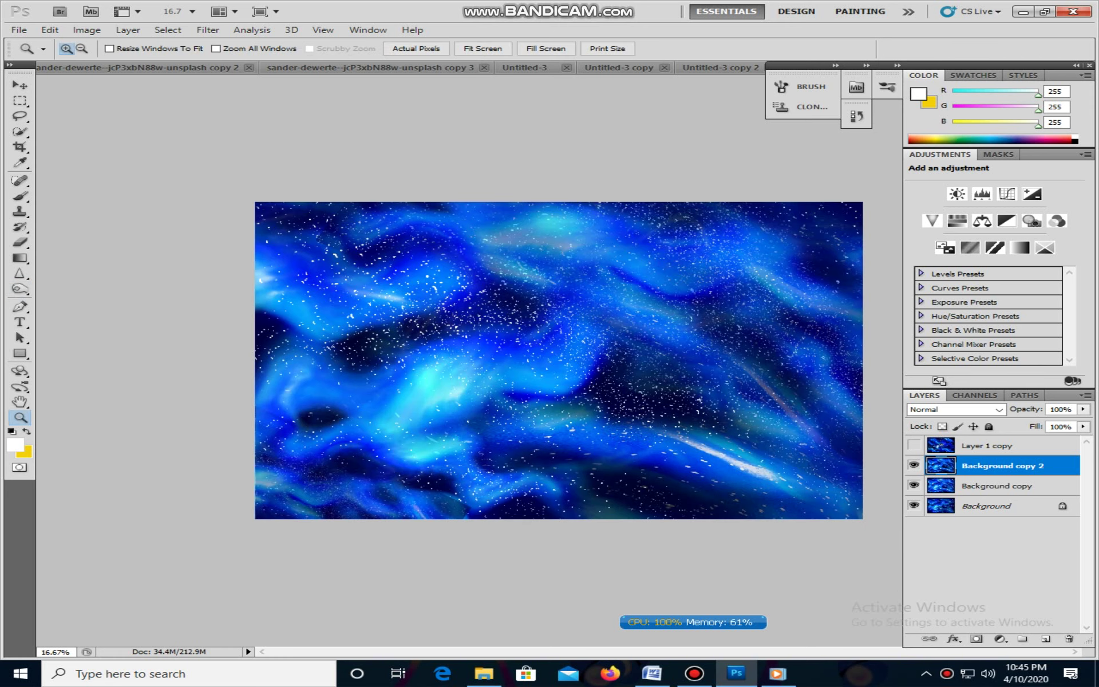
{"action": "left_click_drag", "start_coordinate": [860, 285], "coordinate": [344, 527]}
{"action": "key", "text": "ctrl+j"}
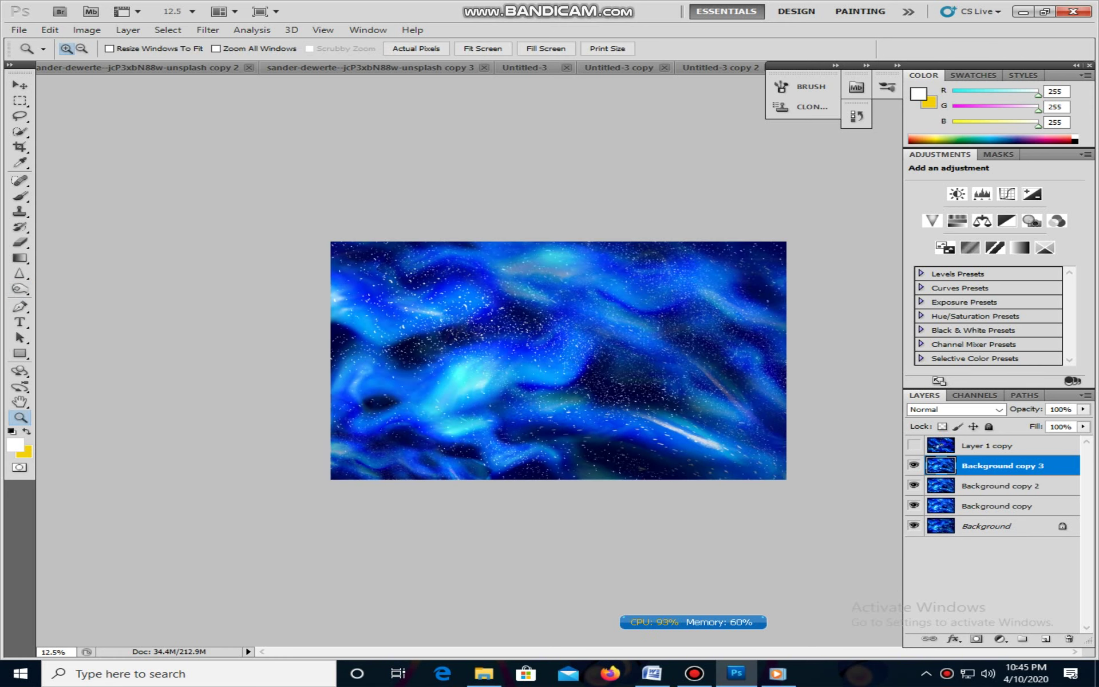
{"action": "key", "text": "ctrl+t"}
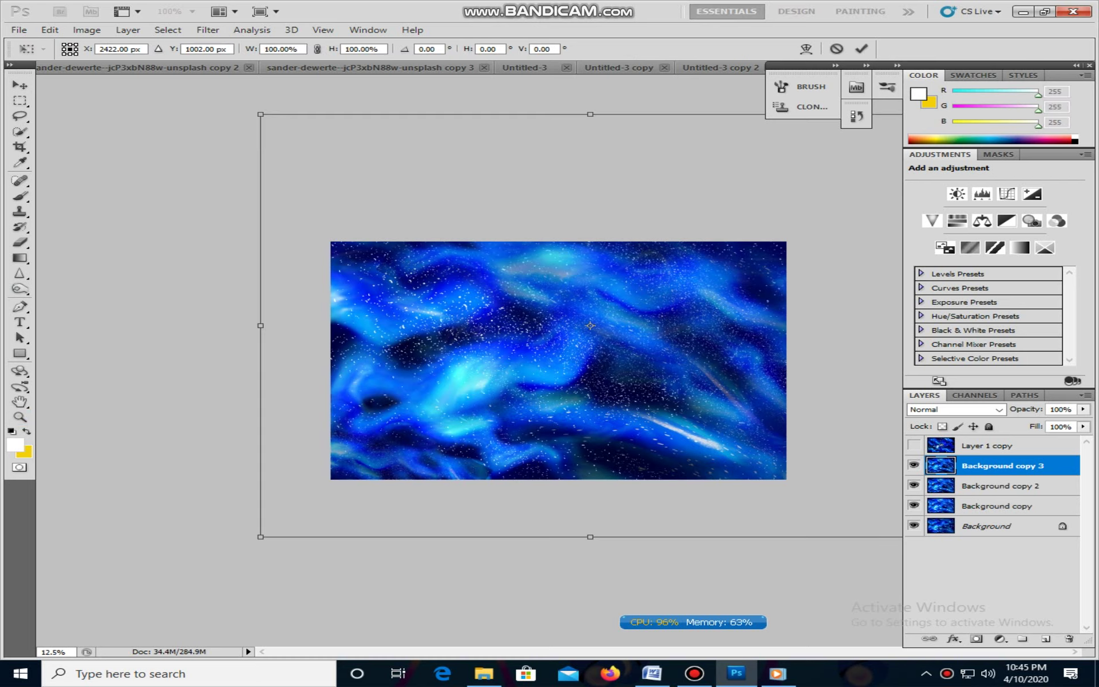